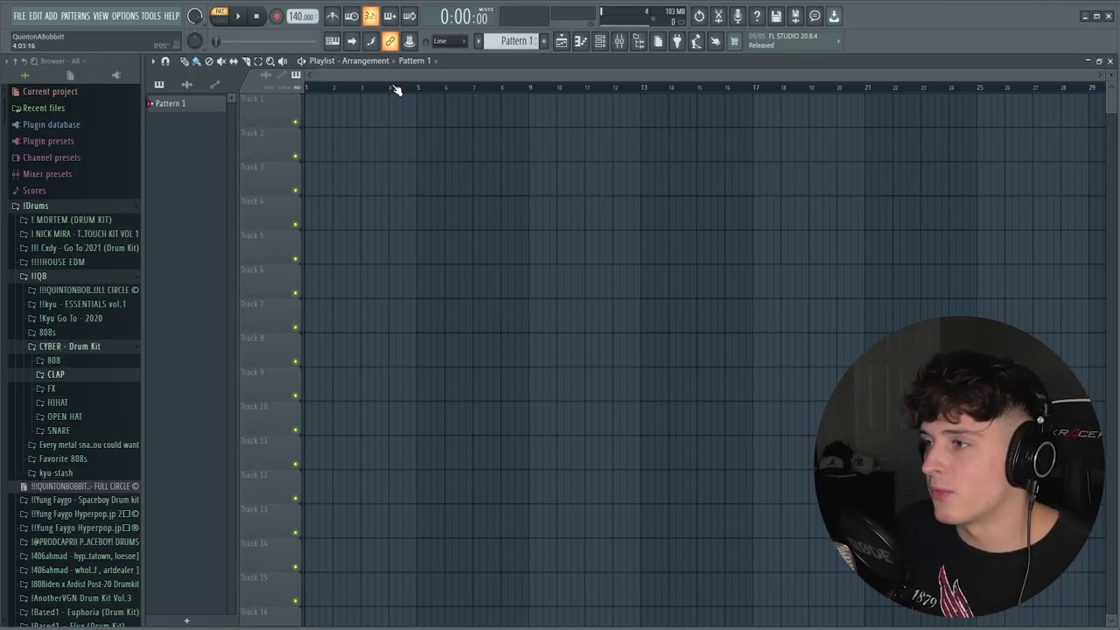
# Replace the default Sampler channel with the Serum synth
pyautogui.scroll(2, 396, 90)
pyautogui.moveTo(390, 76); pyautogui.dragTo(266, 74)
pyautogui.click(335, 18)
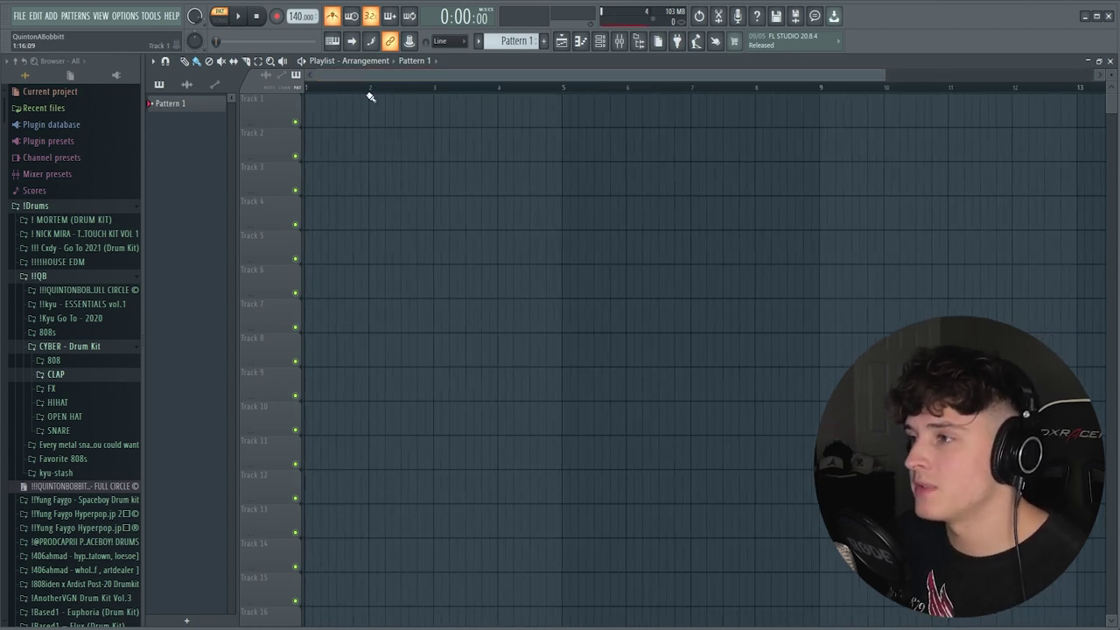
pyautogui.press('F6')
pyautogui.rightClick(282, 133)
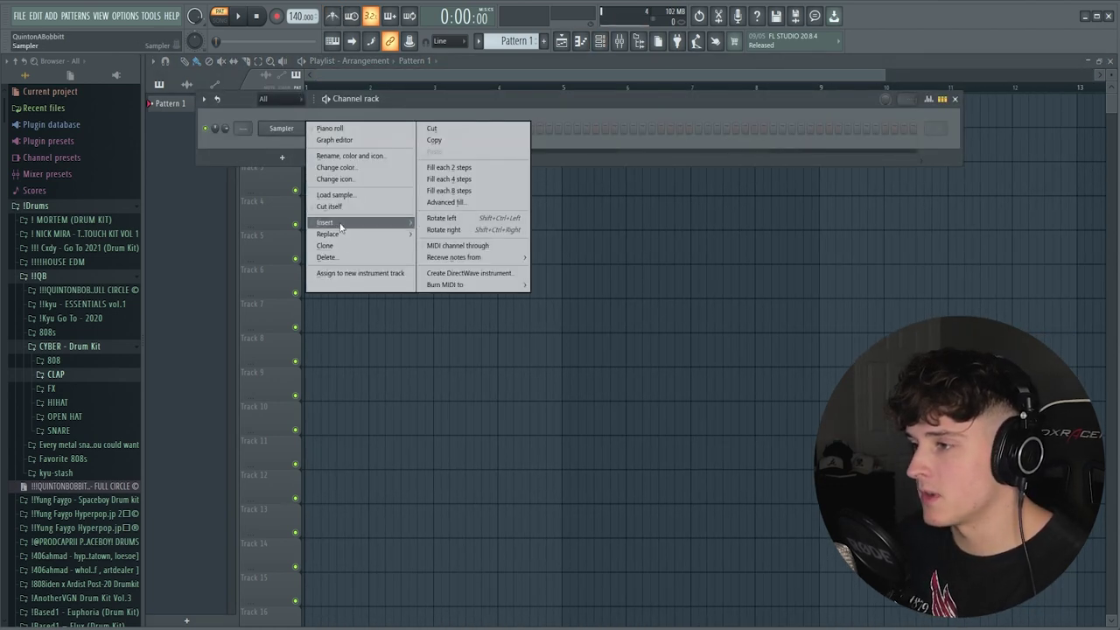
pyautogui.moveTo(341, 238)
pyautogui.click(533, 16)
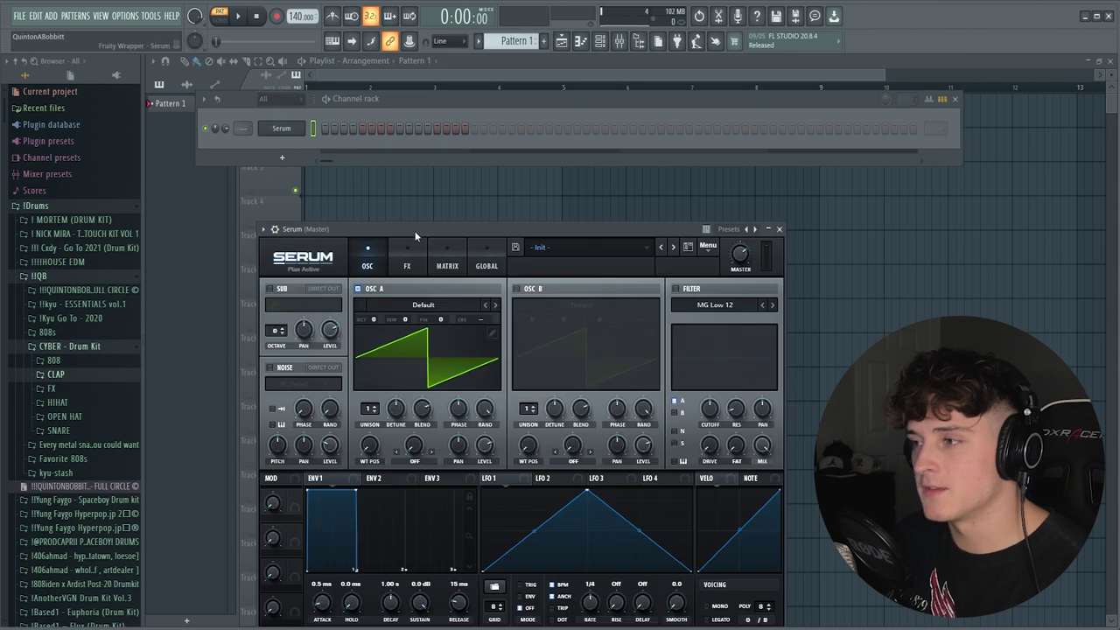
# Choose a sound for the synth from Serum's preset list
pyautogui.moveTo(434, 178); pyautogui.dragTo(441, 92)
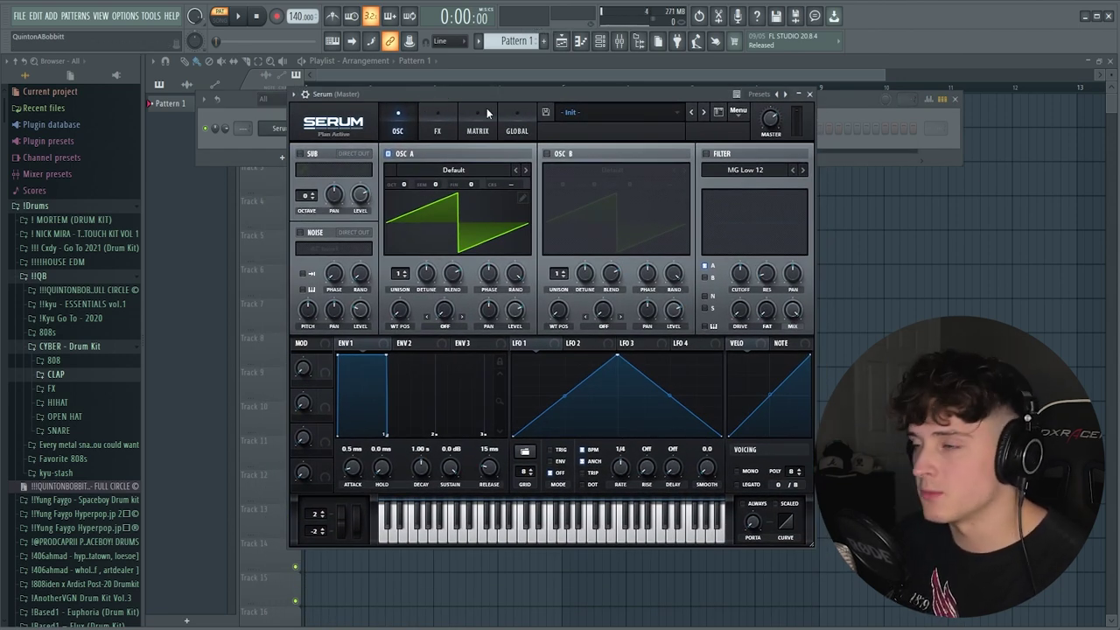
pyautogui.click(557, 115)
pyautogui.moveTo(646, 289)
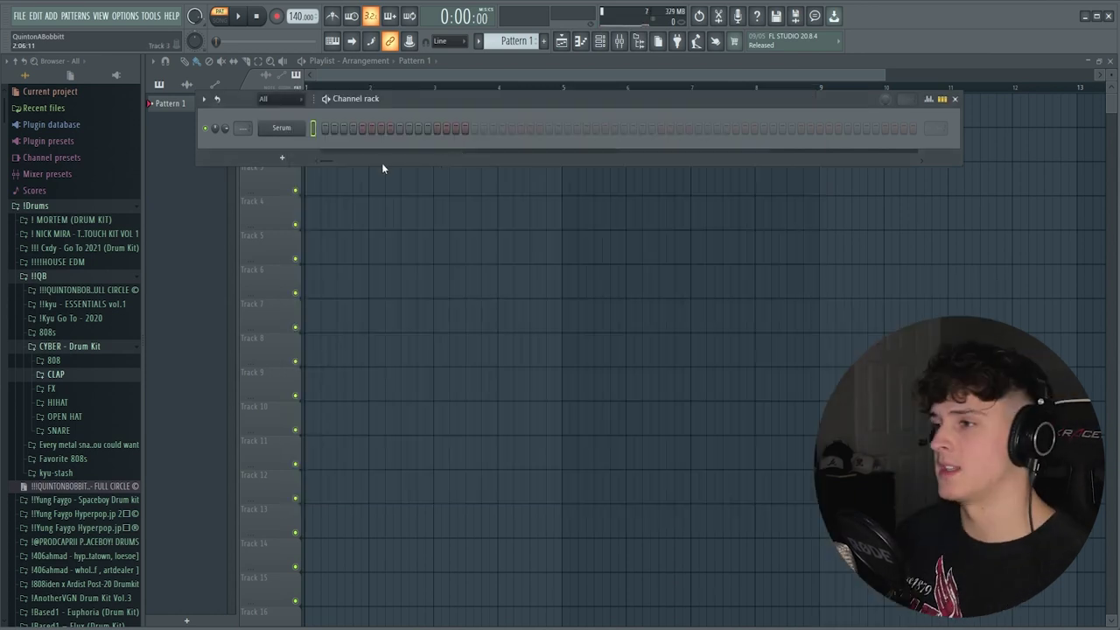
# Open the piano roll of the Serum channel
pyautogui.moveTo(369, 102); pyautogui.dragTo(427, 108)
pyautogui.rightClick(353, 129)
pyautogui.click(375, 132)
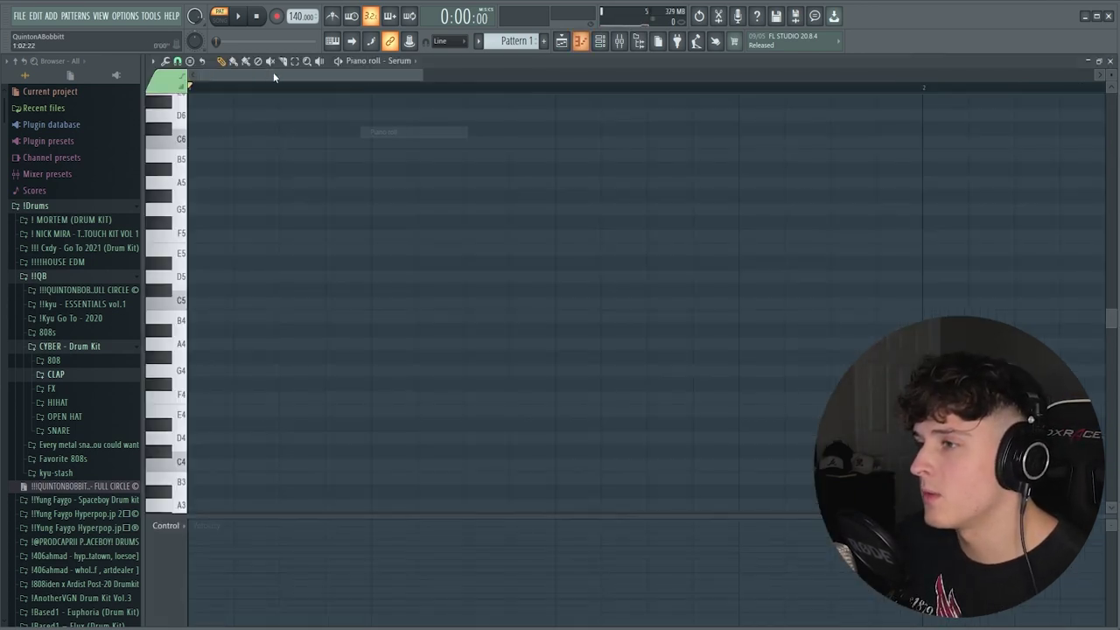
pyautogui.scroll(2, 268, 80)
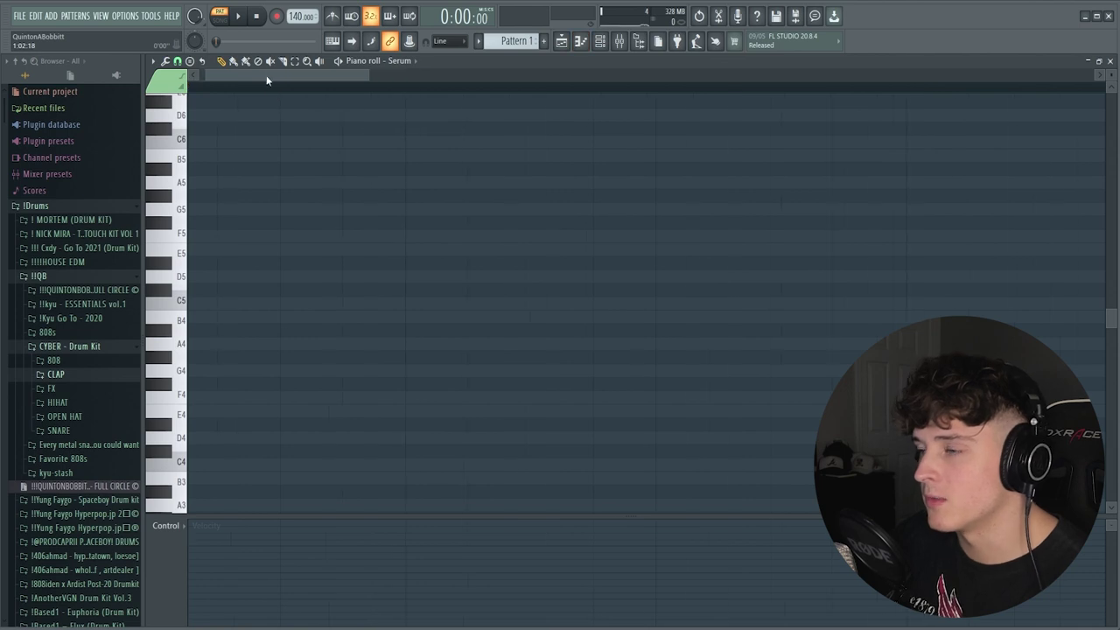
# Set the piano roll's scale highlighting to Minor Natural (Aeolian) with A as the root note
pyautogui.click(152, 61)
pyautogui.moveTo(185, 122)
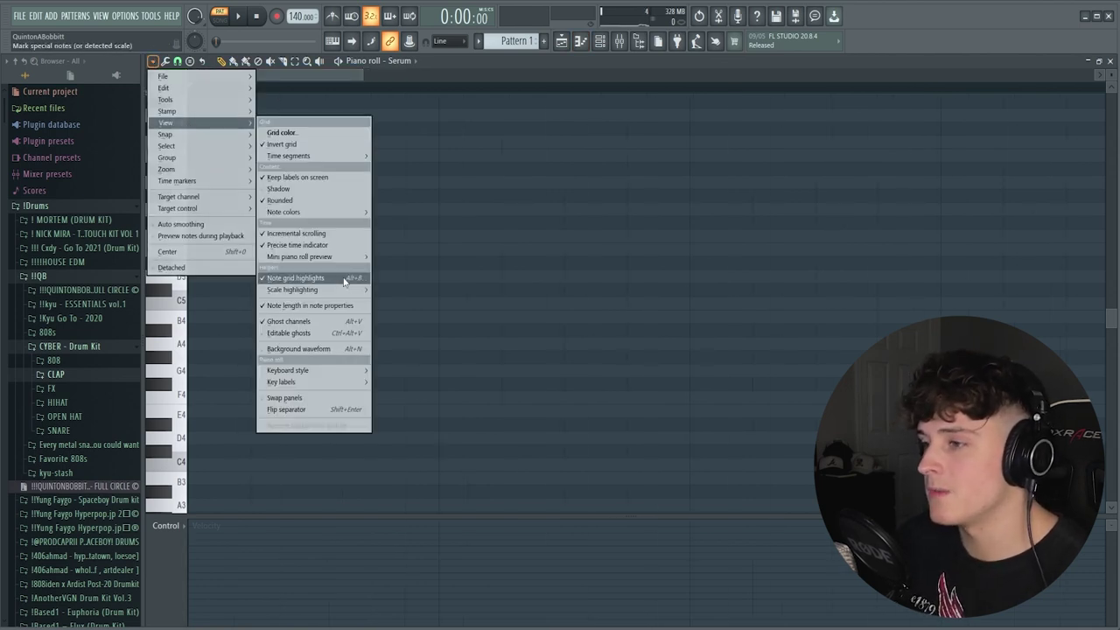
pyautogui.moveTo(342, 291)
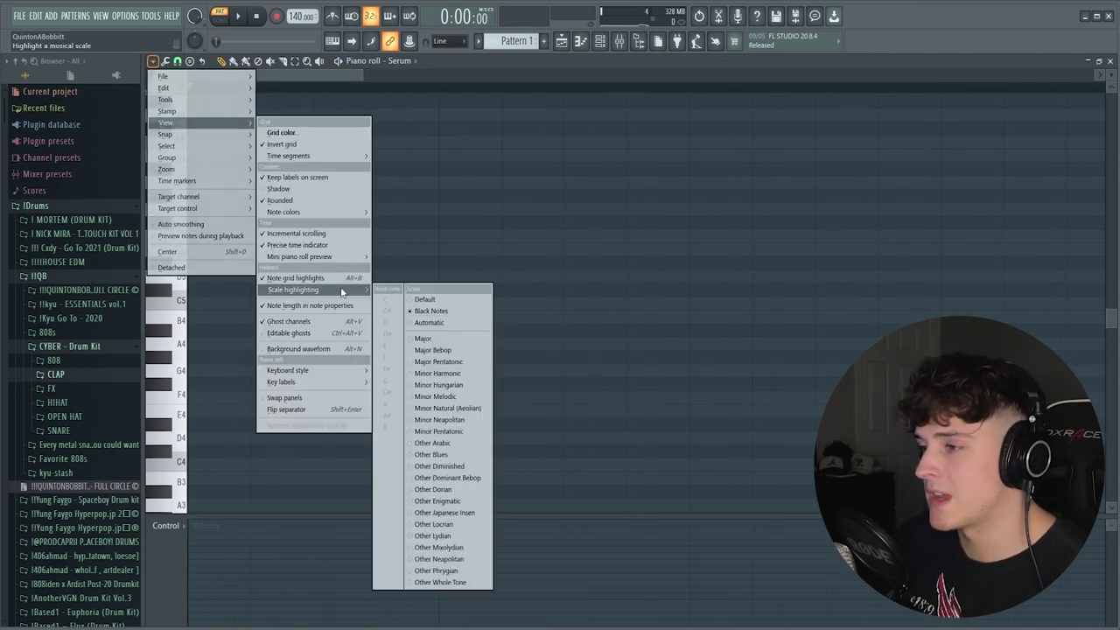
pyautogui.rightClick(451, 408)
pyautogui.rightClick(385, 403)
pyautogui.click(261, 94)
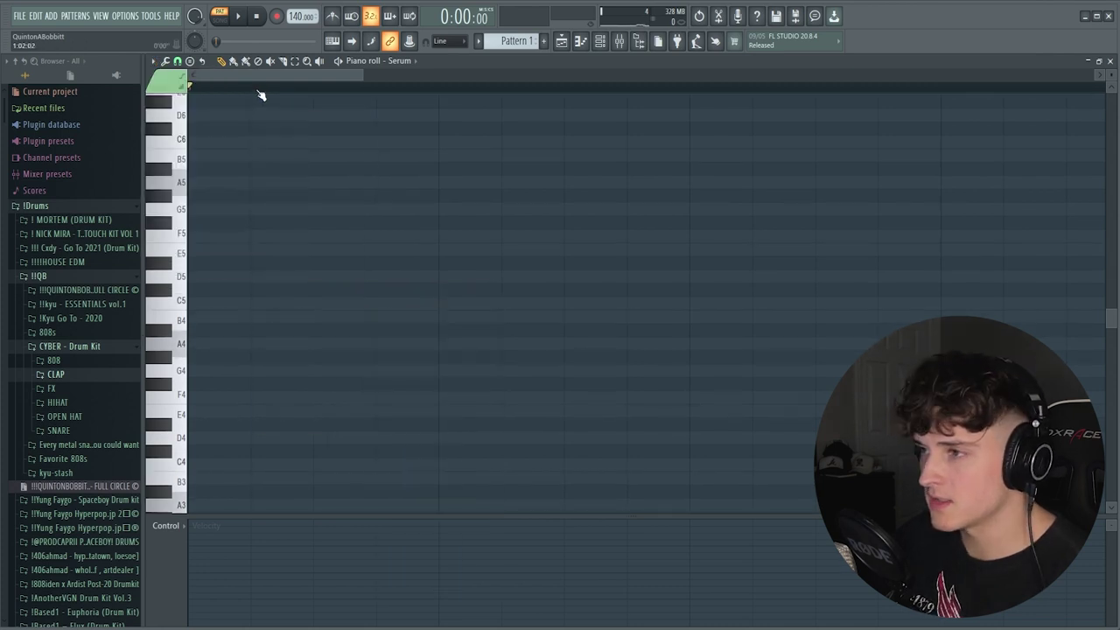
# Turn on the metronome and add an A4 note filling the whole of bar 1
pyautogui.scroll(2, 261, 93)
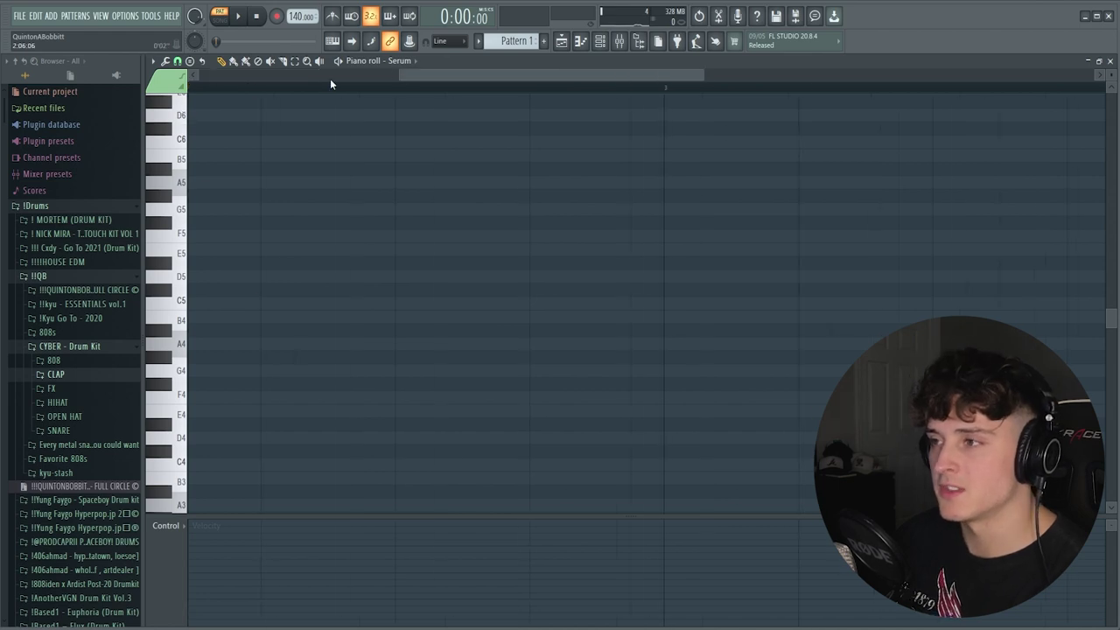
pyautogui.moveTo(329, 78); pyautogui.dragTo(229, 81)
pyautogui.scroll(-3, 233, 84)
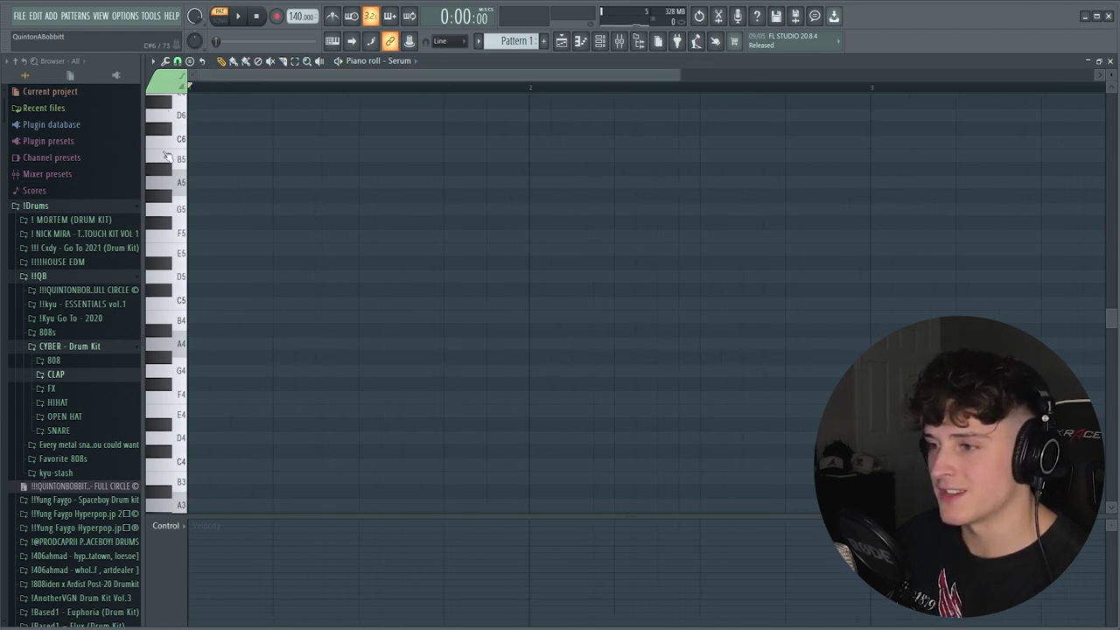
pyautogui.click(340, 20)
pyautogui.scroll(2, 225, 80)
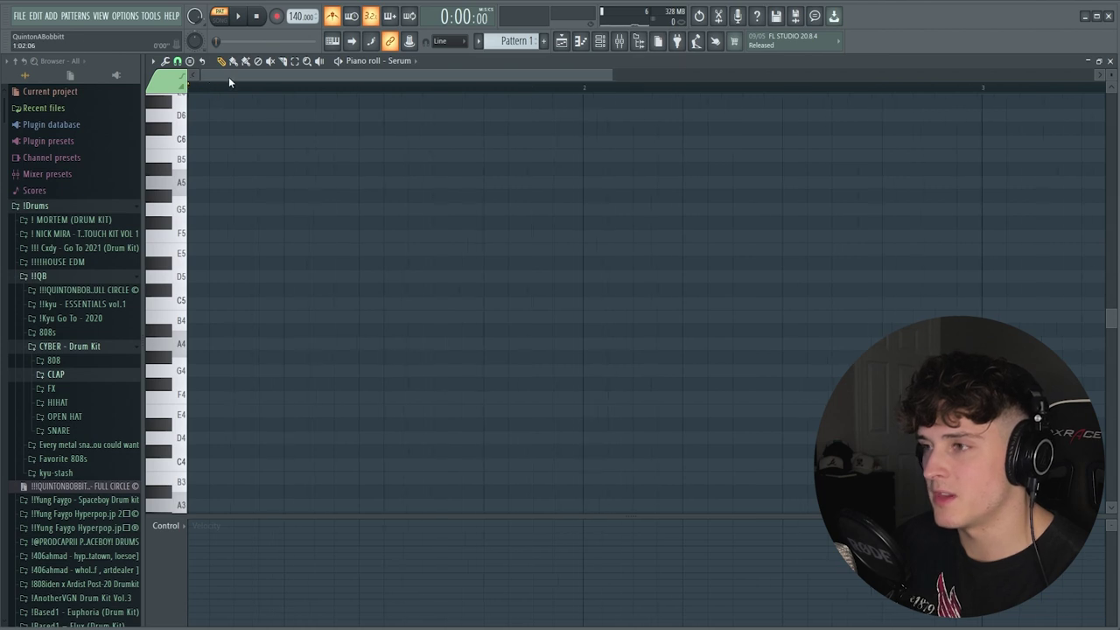
pyautogui.click(201, 344)
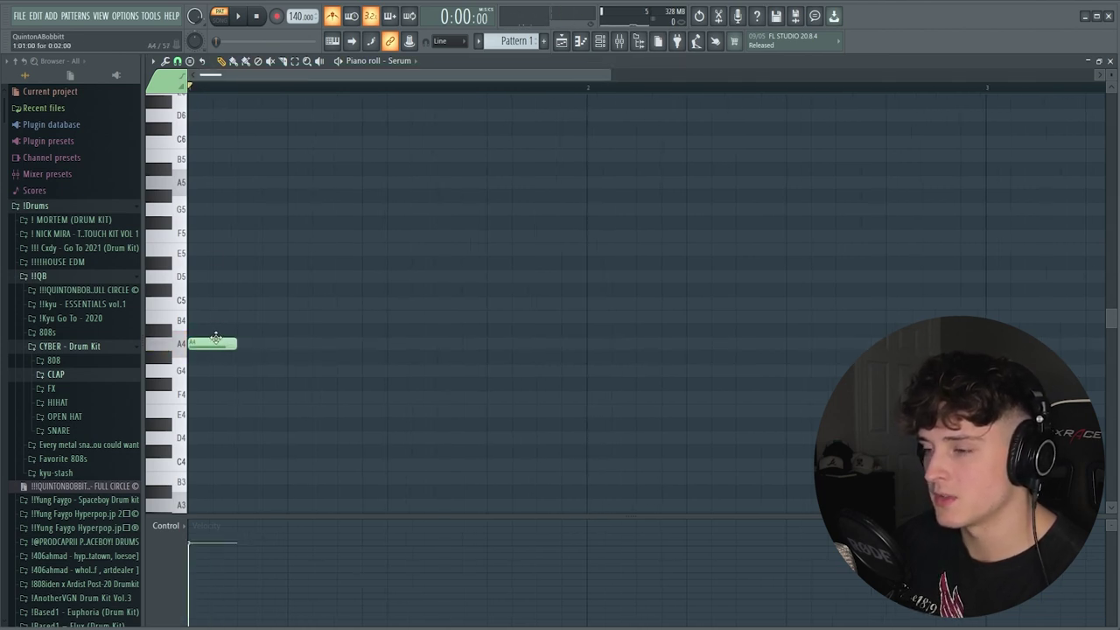
pyautogui.moveTo(232, 343); pyautogui.dragTo(588, 343)
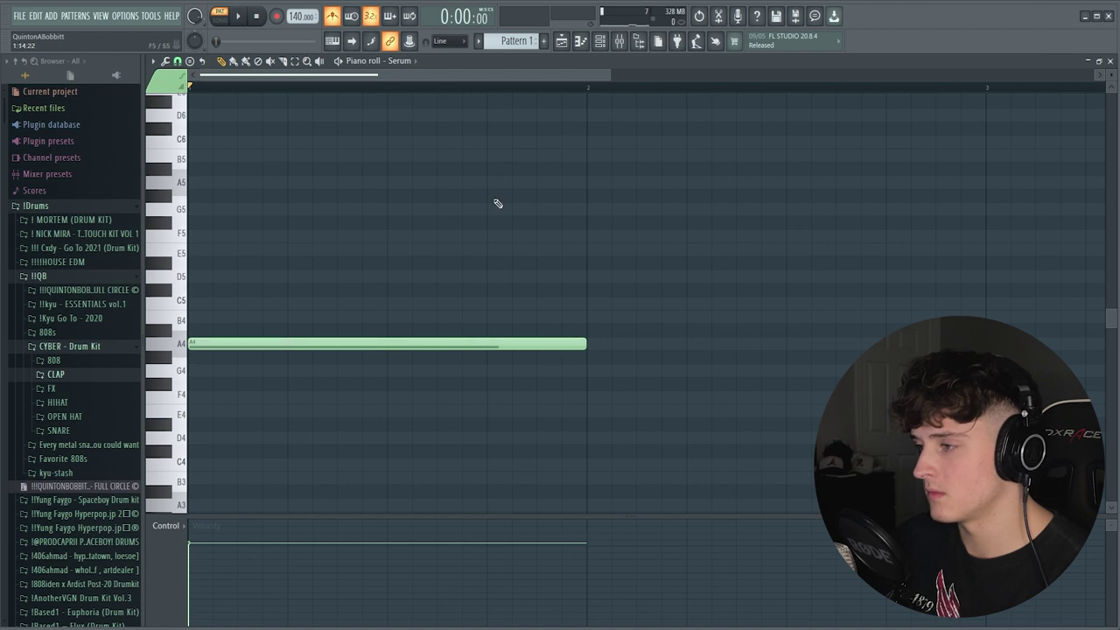
# Play back the A4 note and shorten it to three quarters of a bar
pyautogui.scroll(-1, 297, 83)
pyautogui.scroll(-2, 299, 94)
pyautogui.press('space')
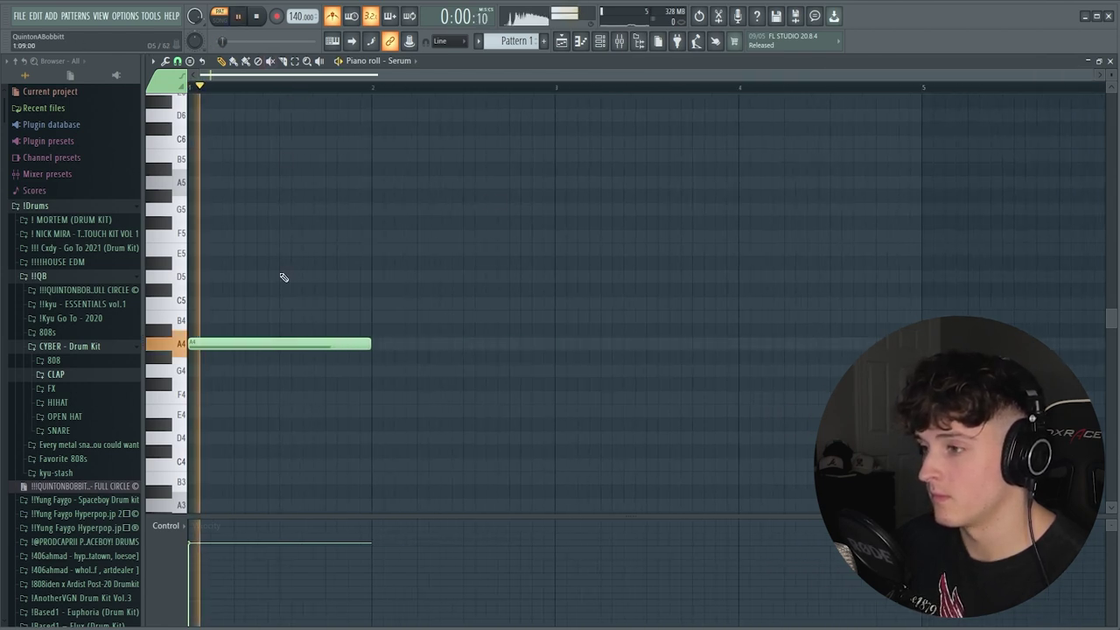
pyautogui.moveTo(366, 342); pyautogui.dragTo(320, 350)
pyautogui.press('space')
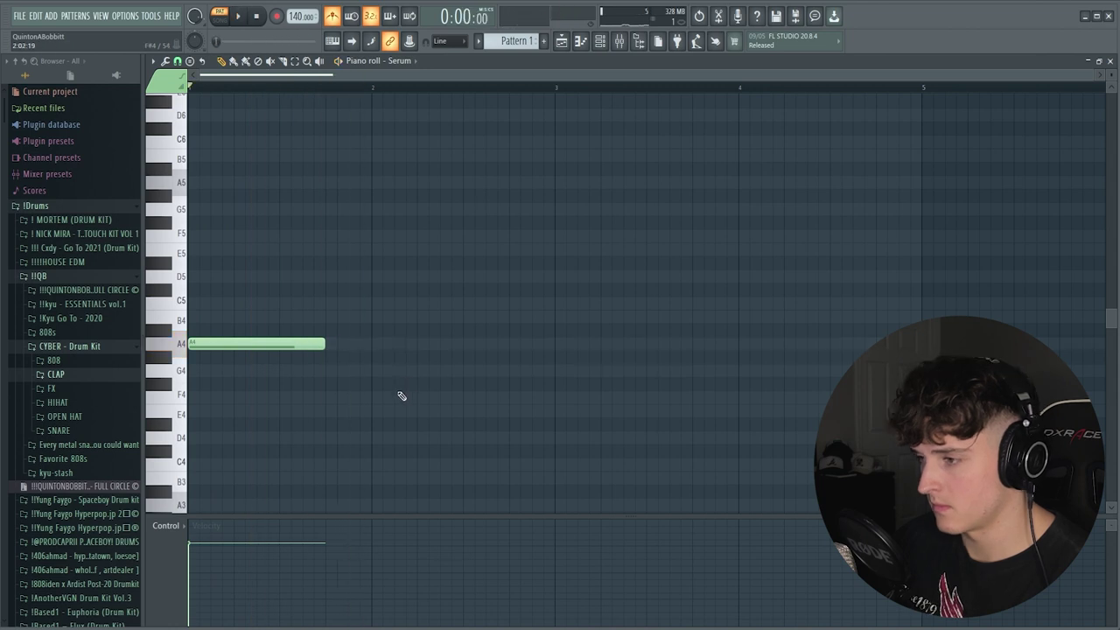
# Add an F4 note of the same length, starting a quarter into bar 2 and ending at bar 3
pyautogui.click(418, 397)
pyautogui.scroll(3, 306, 91)
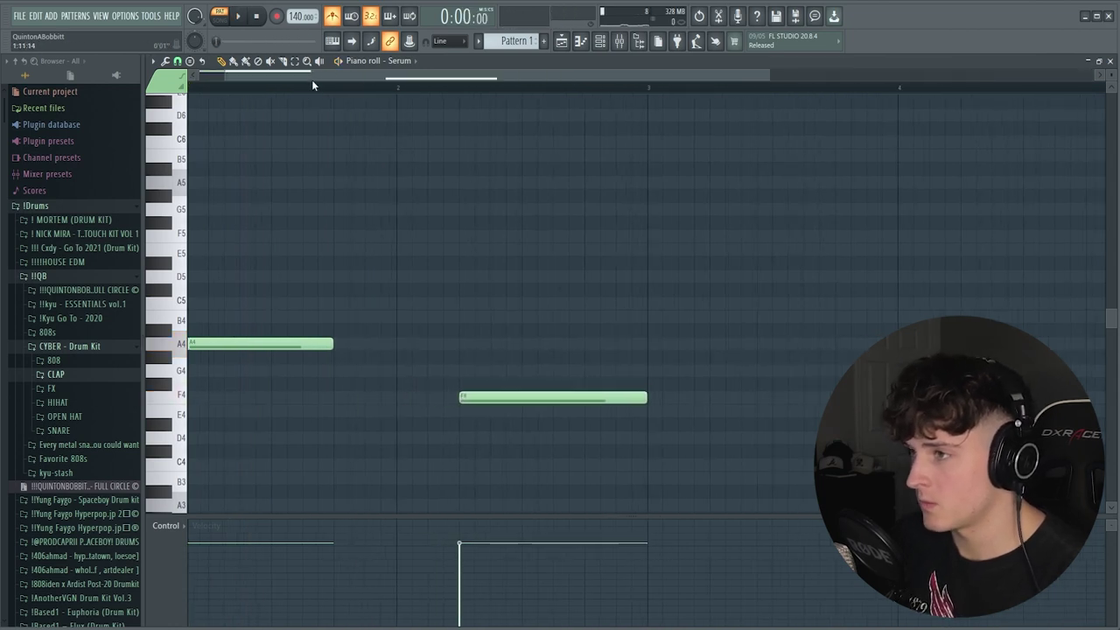
pyautogui.scroll(-2, 279, 92)
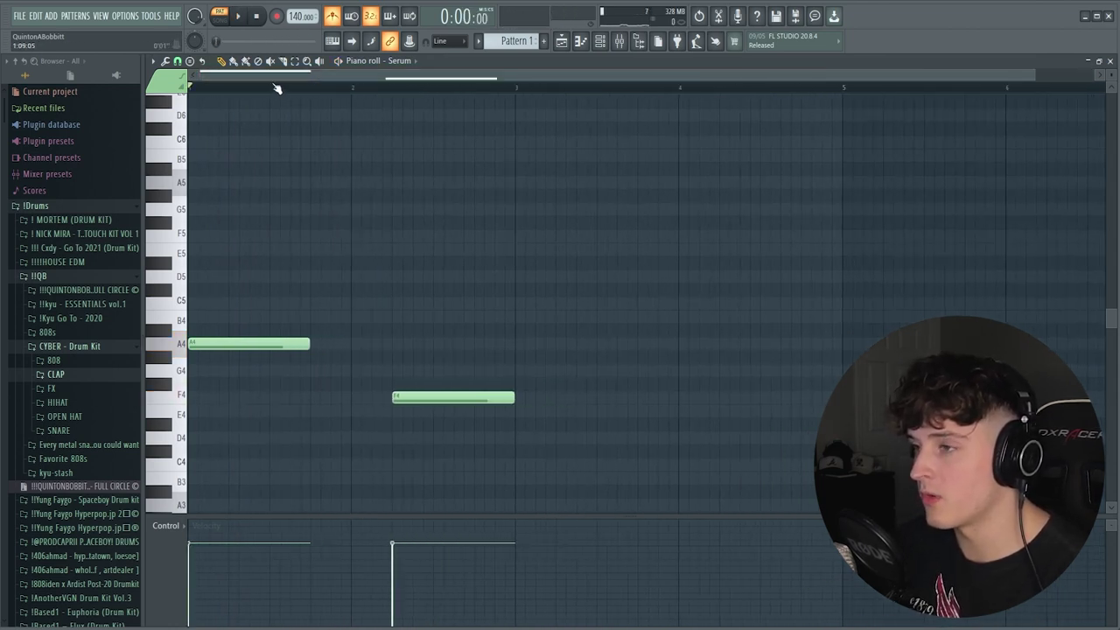
pyautogui.scroll(2, 279, 91)
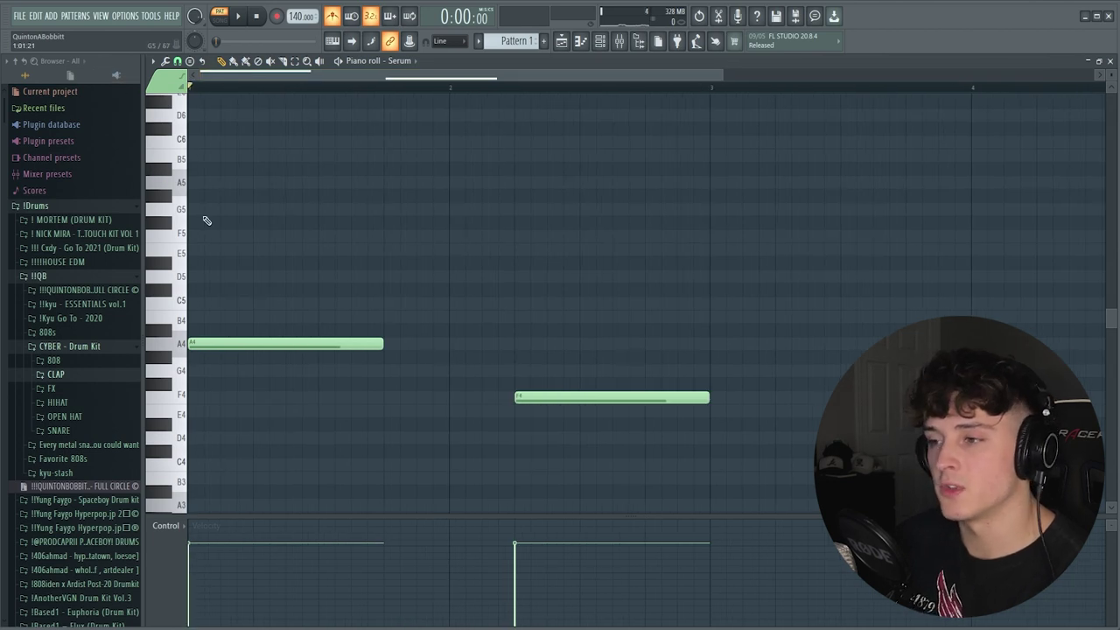
# Stack C5 and E5 notes of equal length above the A4 note to form an A minor chord
pyautogui.click(219, 303)
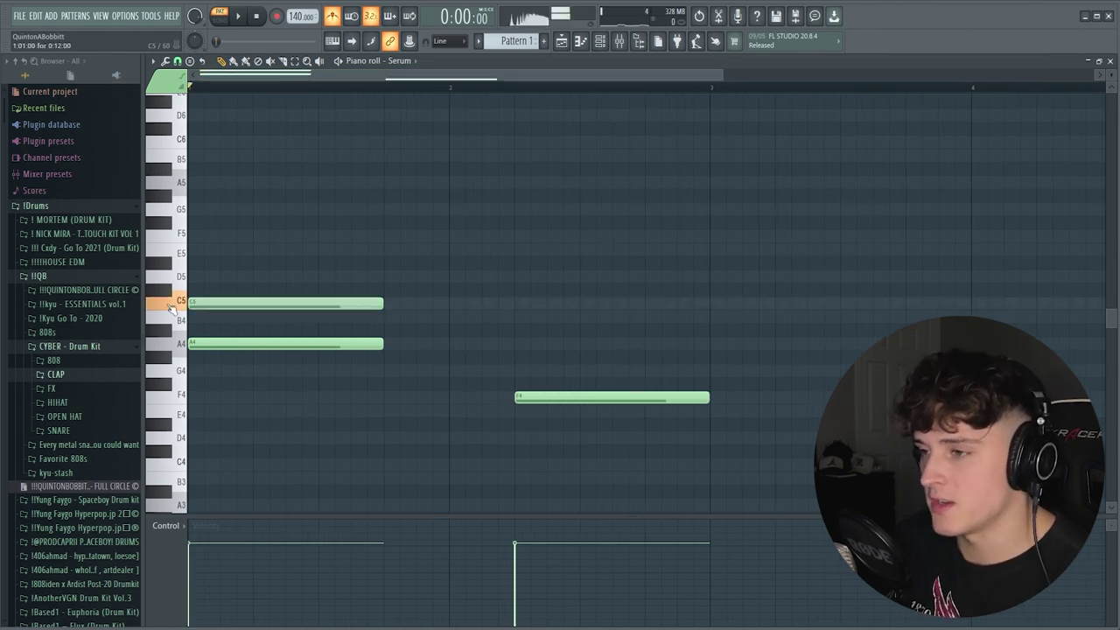
pyautogui.click(219, 253)
pyautogui.moveTo(222, 416); pyautogui.dragTo(267, 194)
pyautogui.rightClick(529, 229)
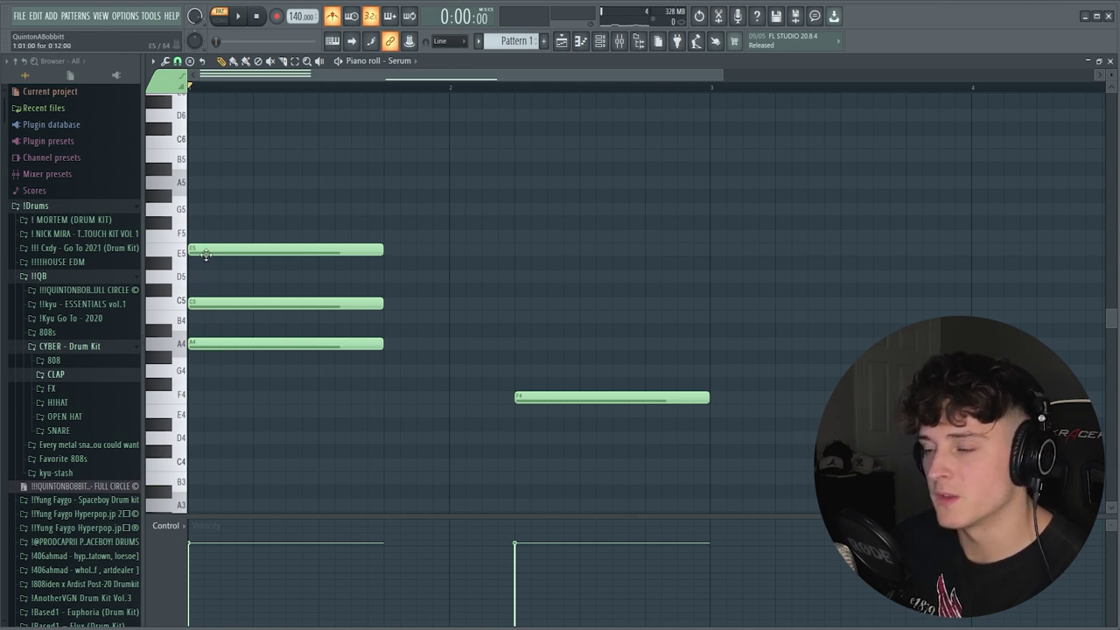
# Lower the first chord's C5 note to B4 and play back the result
pyautogui.click(308, 302)
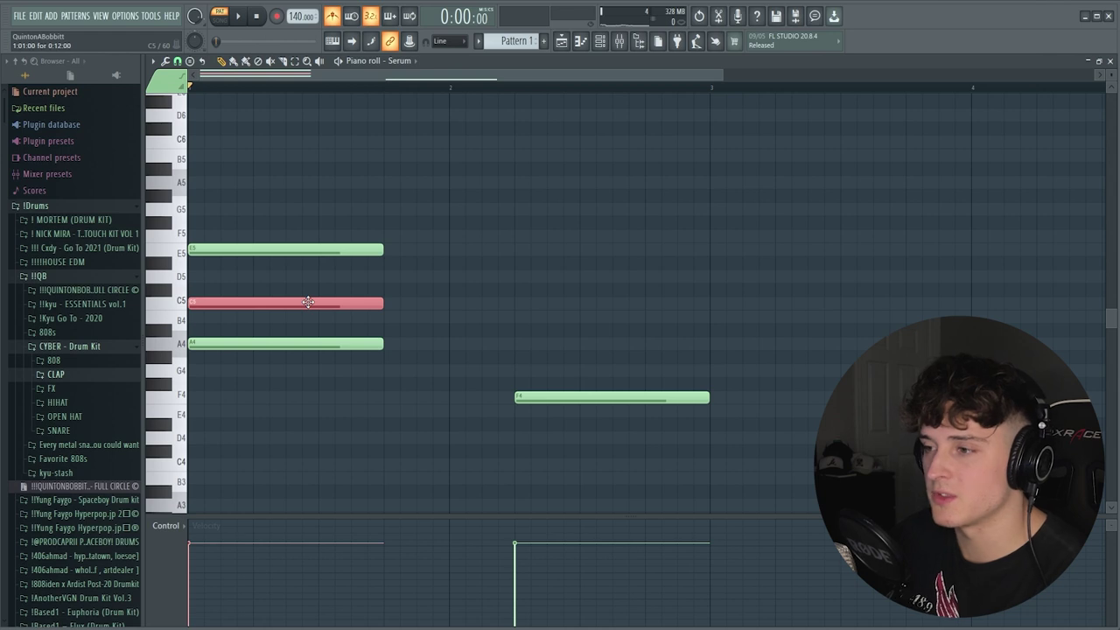
pyautogui.scroll(-1, 308, 302)
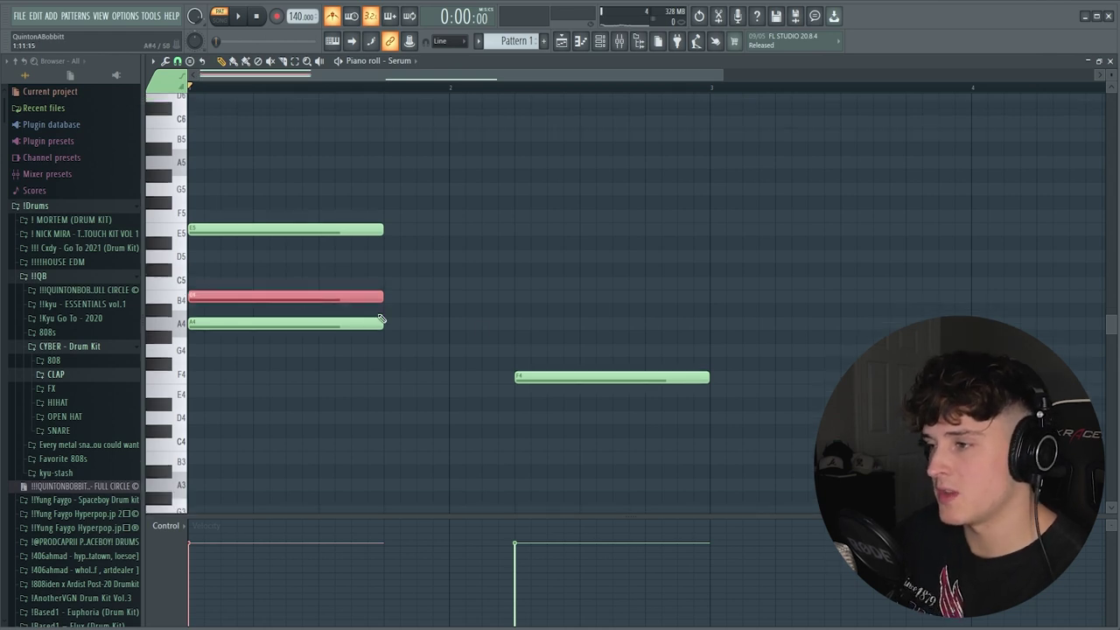
pyautogui.keyDown('ctrl'); pyautogui.click(607, 325); pyautogui.keyUp('ctrl')
pyautogui.press('space')
pyautogui.press('space')
pyautogui.press('F6')
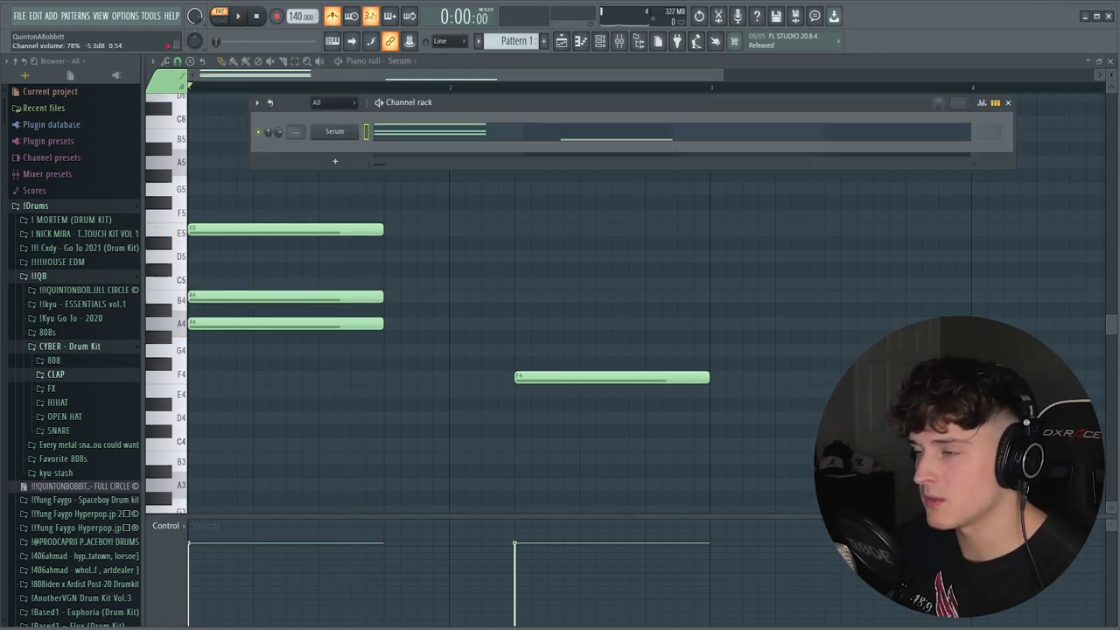
pyautogui.press('F6')
# Raise the chord's B4 note one octave to B5 and play back the wider voicing
pyautogui.click(318, 294)
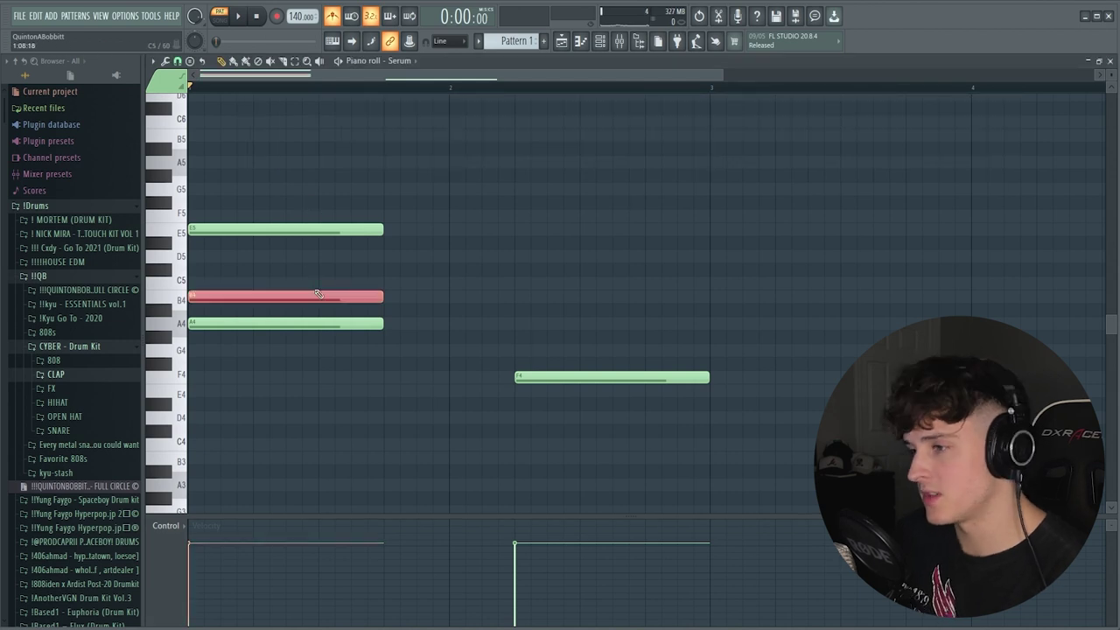
pyautogui.hotkey('ctrl', 'Up')
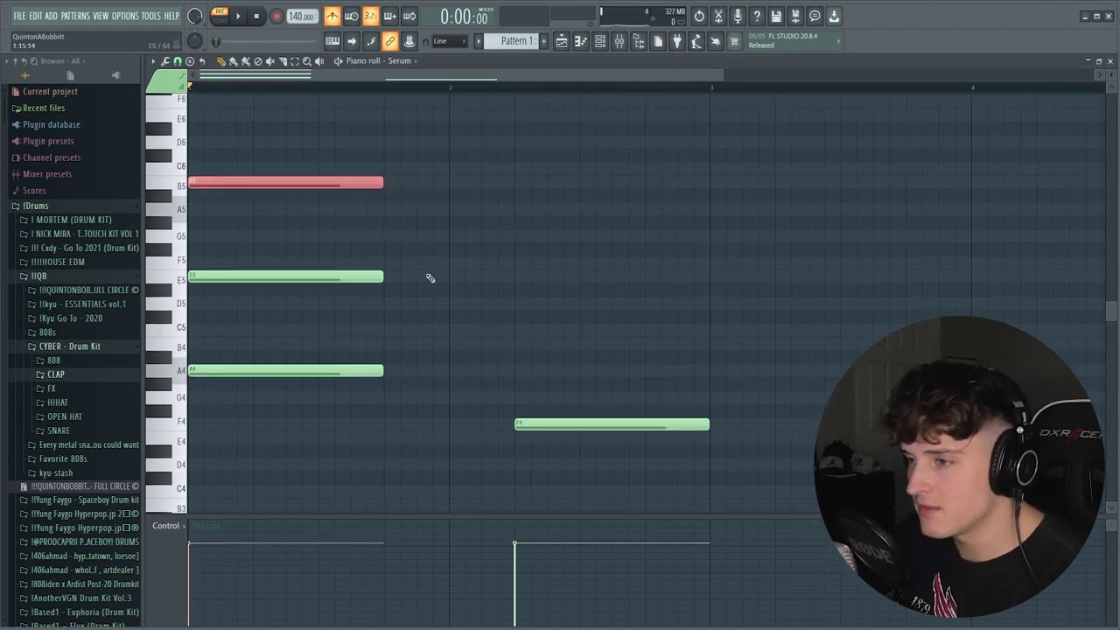
pyautogui.press('space')
pyautogui.keyDown('ctrl'); pyautogui.click(461, 271); pyautogui.keyUp('ctrl')
pyautogui.press('space')
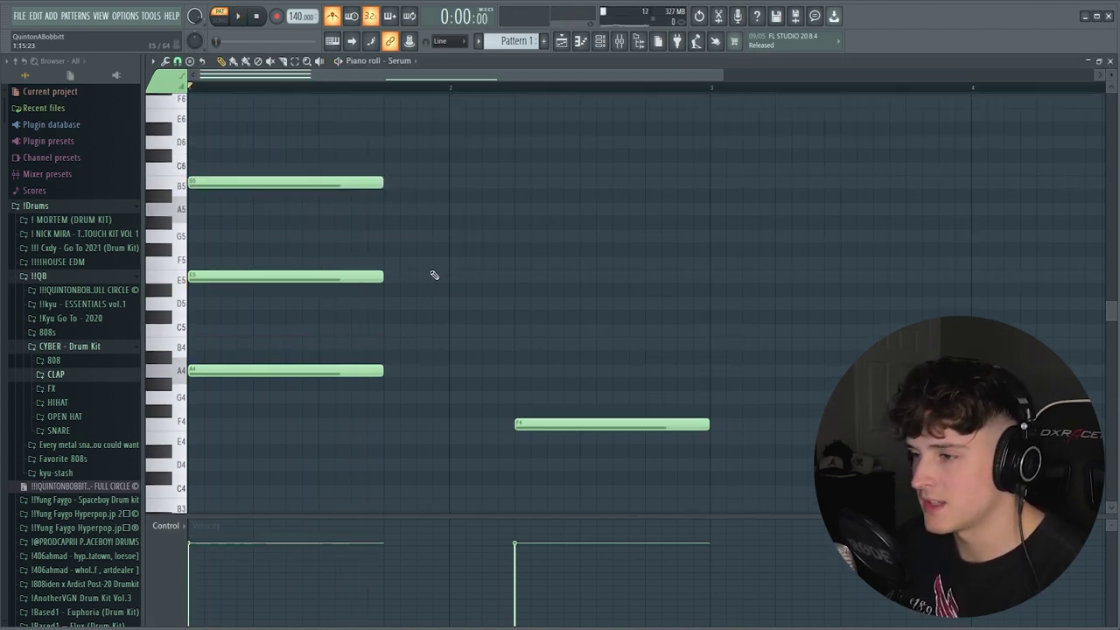
# Move the E5 note to start at step 5 of bar 1 and trim it to end with the other chord notes
pyautogui.moveTo(223, 274); pyautogui.dragTo(288, 275)
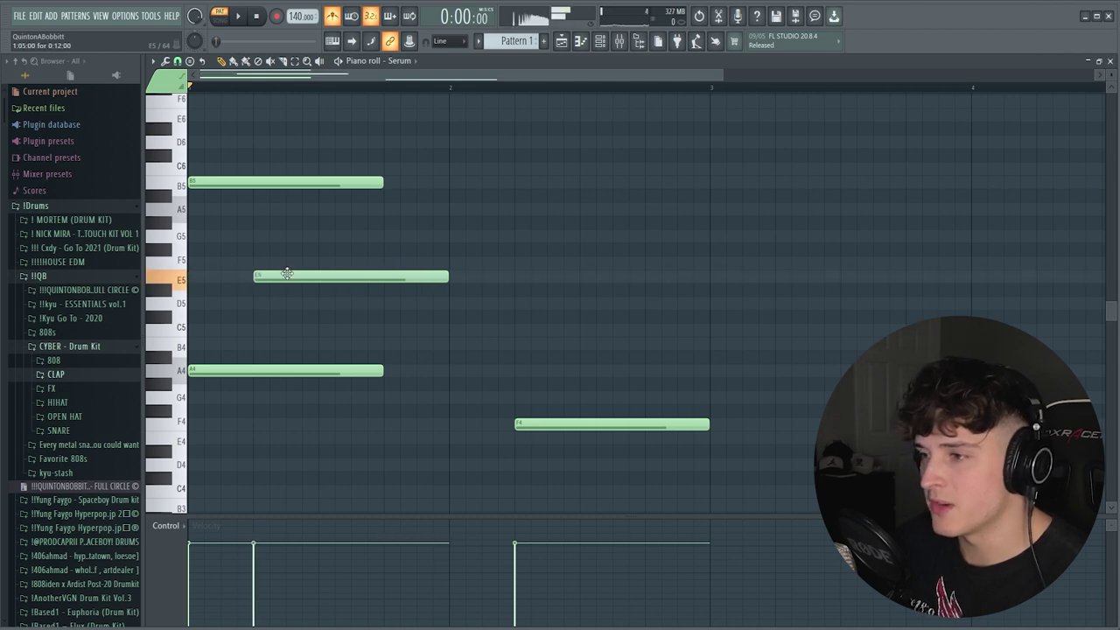
pyautogui.press('space')
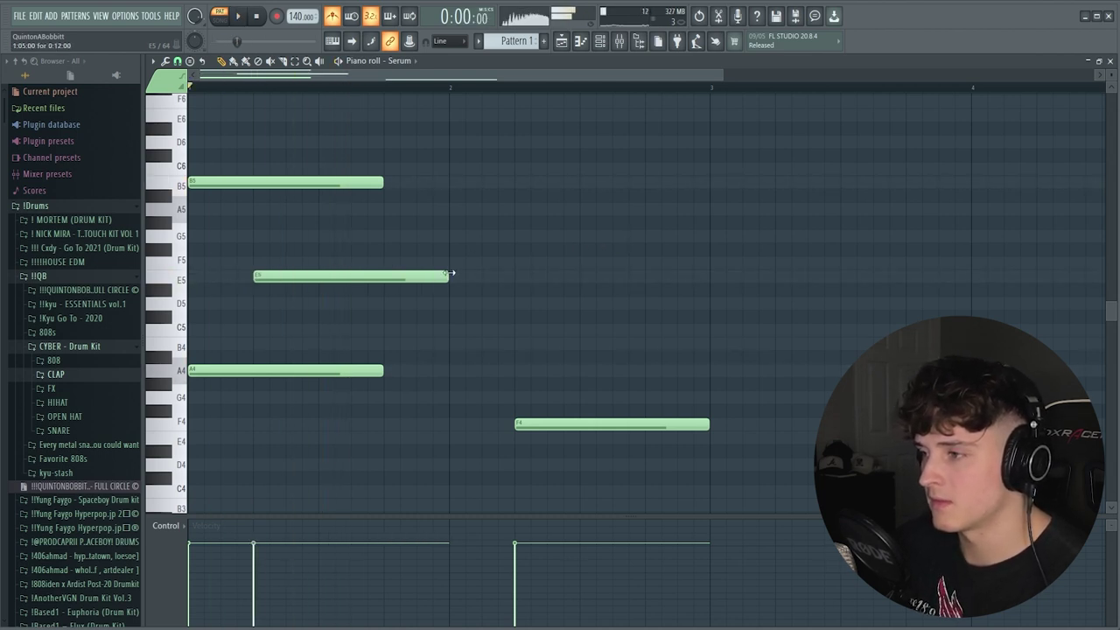
pyautogui.moveTo(449, 275); pyautogui.dragTo(390, 275)
pyautogui.press('space')
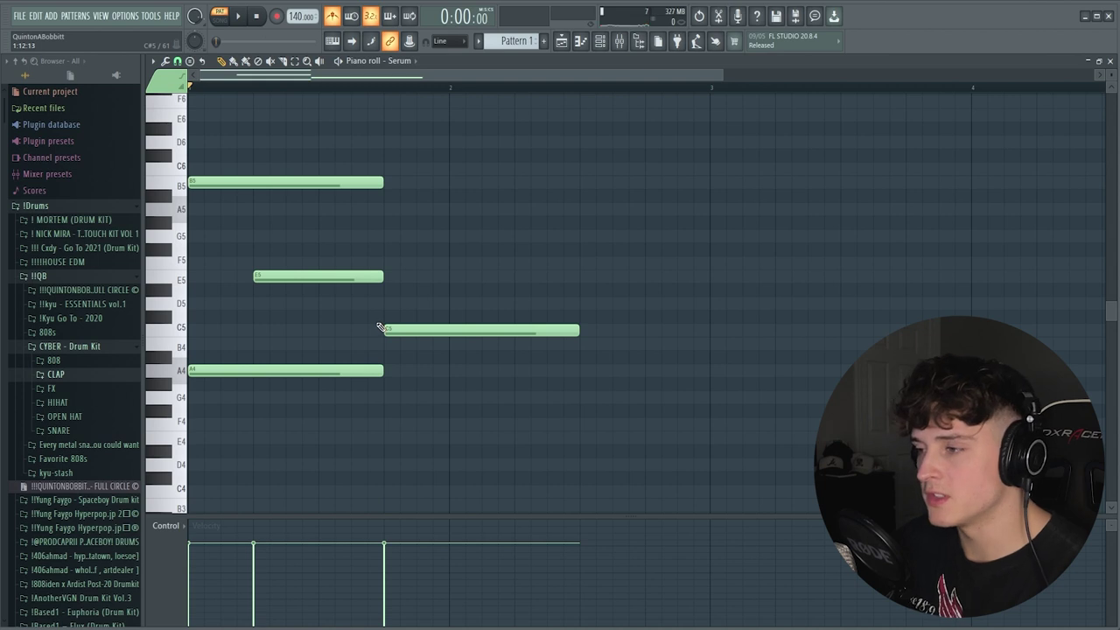
# Add E5 and G5 notes above the C5 note at step 13 to form a second chord, and play it back
pyautogui.click(399, 277)
pyautogui.moveTo(389, 234)
pyautogui.mouseDown()
pyautogui.moveTo(387, 213)
pyautogui.moveTo(386, 235)
pyautogui.mouseUp()
pyautogui.press('space')
pyautogui.press('space')
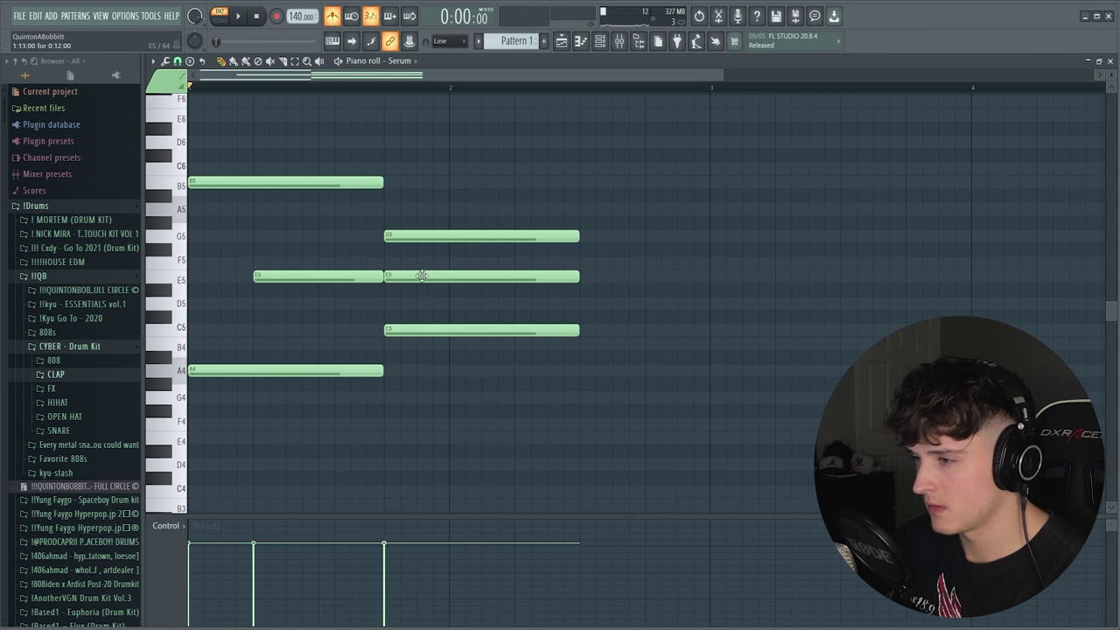
# Lower the second chord's E5 note to D#5, raise it one octave to D#6 and play back the notes
pyautogui.moveTo(421, 275); pyautogui.dragTo(424, 288)
pyautogui.keyDown('ctrl'); pyautogui.click(426, 288); pyautogui.keyUp('ctrl')
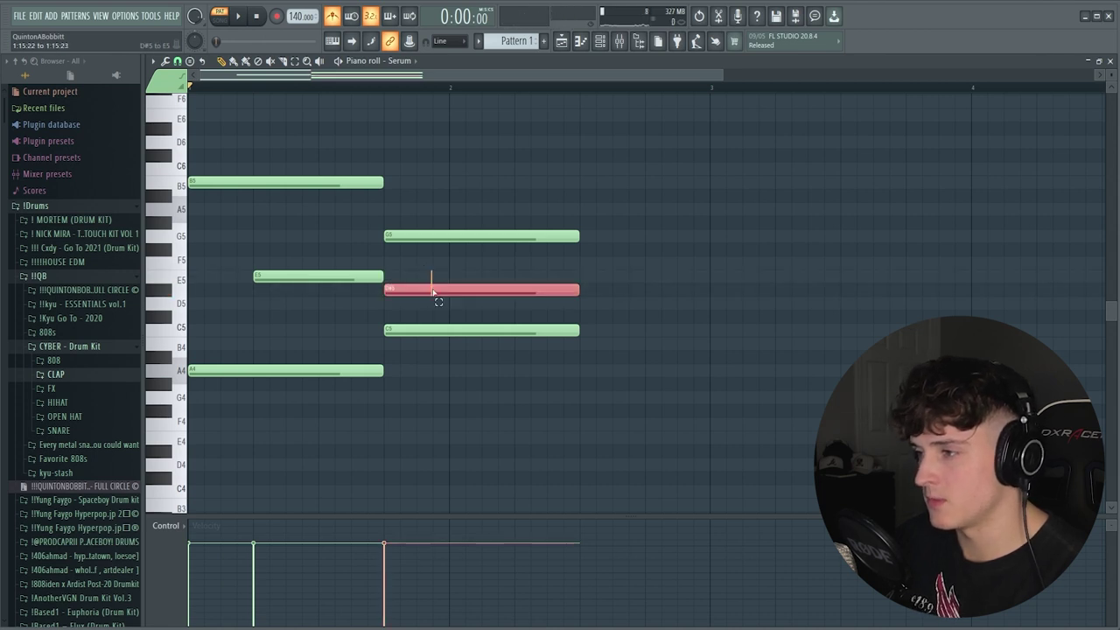
pyautogui.hotkey('ctrl', 'Up')
pyautogui.click(615, 360)
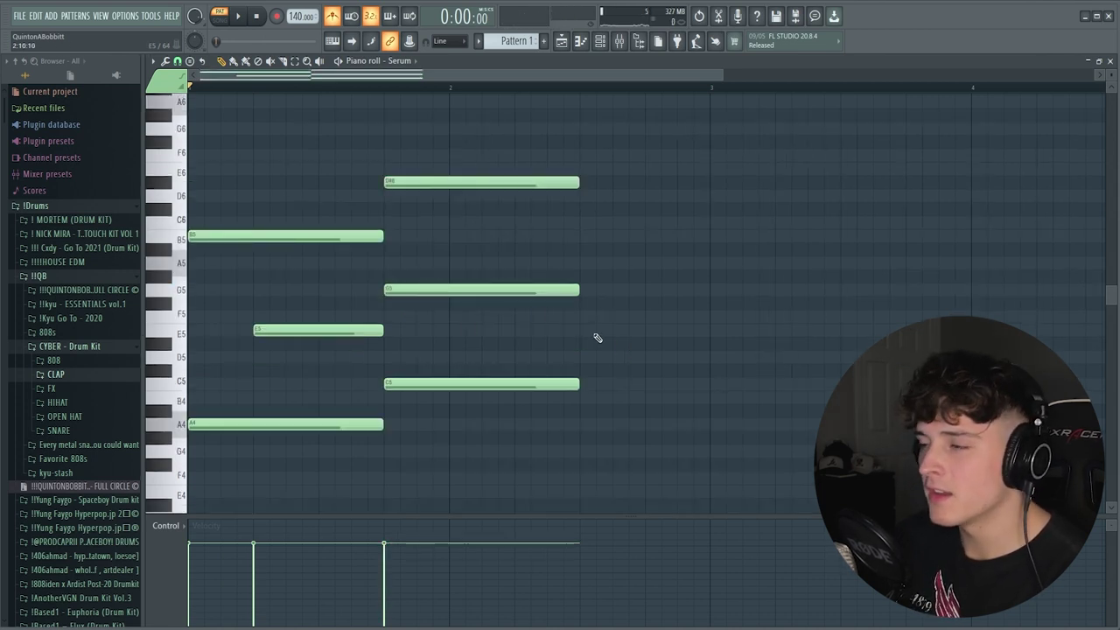
pyautogui.press('space')
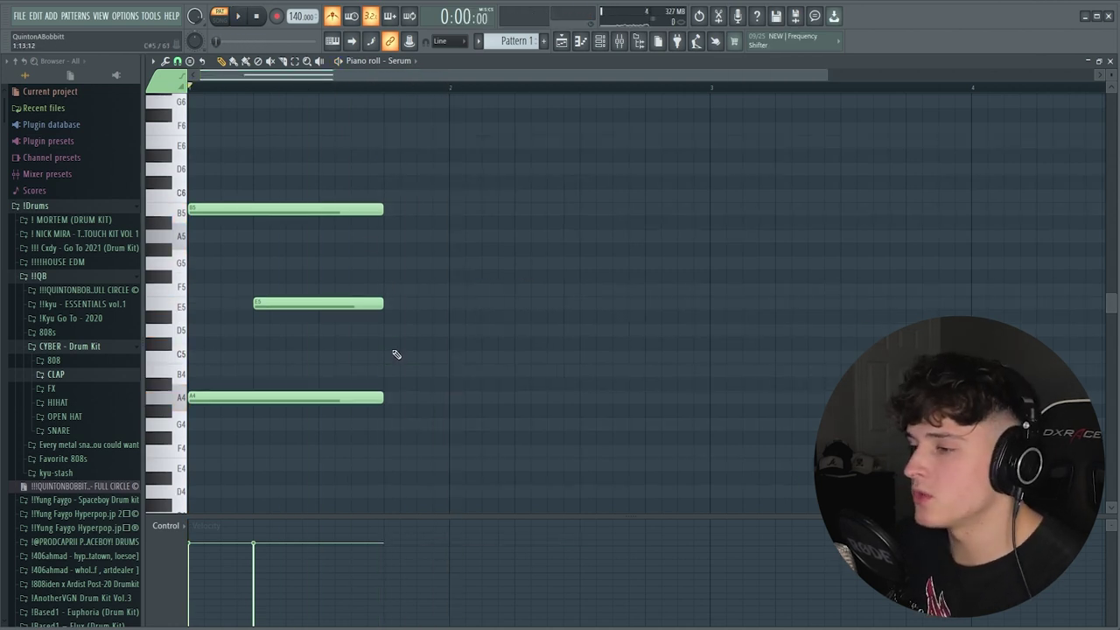
# Add C5, E5 and G5 notes at step 13 of bar 1 as a second chord, and play it back
pyautogui.moveTo(315, 444); pyautogui.dragTo(336, 124)
pyautogui.keyDown('ctrl'); pyautogui.click(353, 343); pyautogui.keyUp('ctrl')
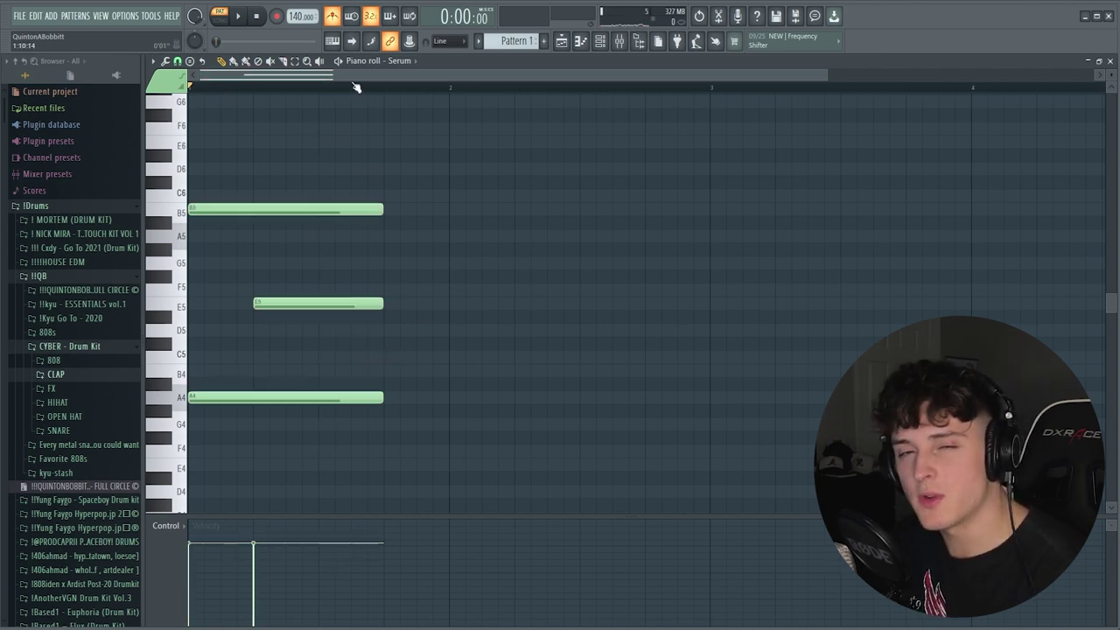
pyautogui.scroll(3, 390, 76)
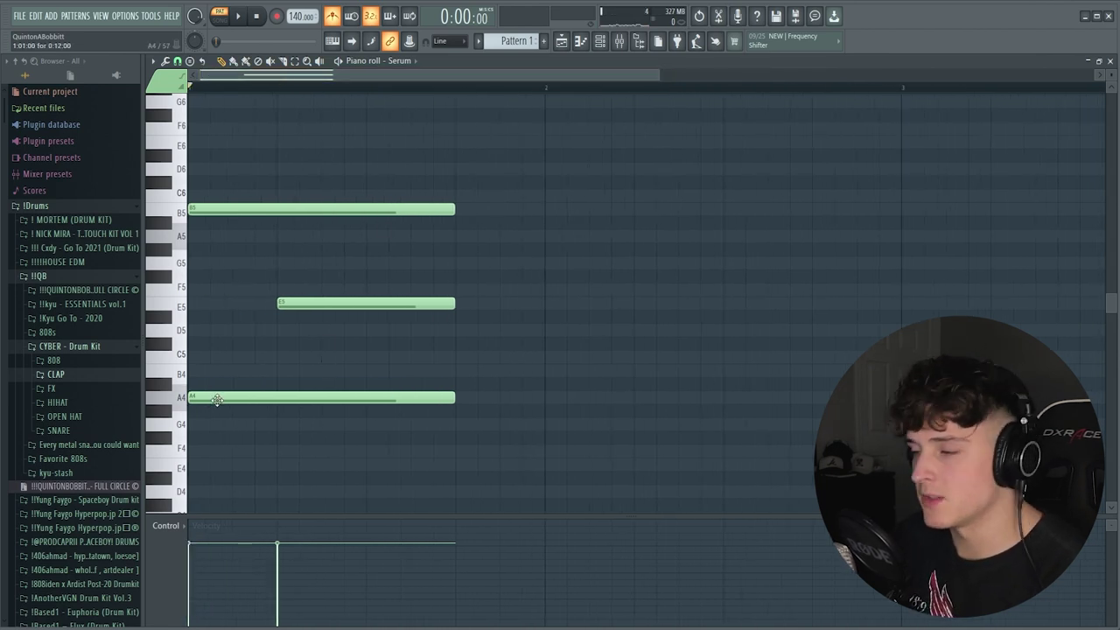
pyautogui.click(421, 392)
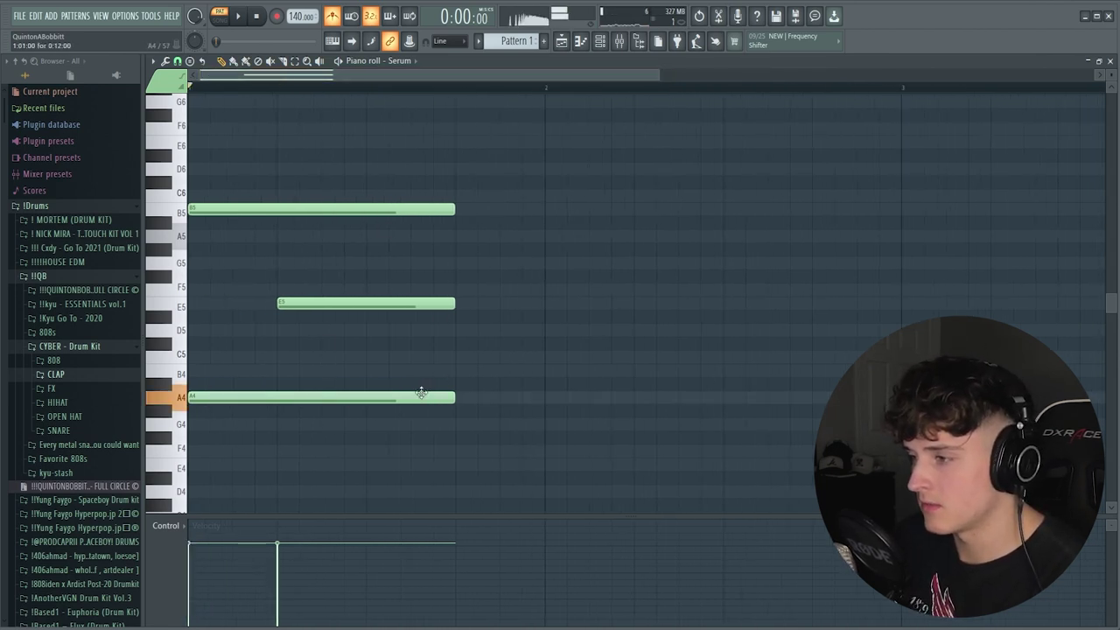
pyautogui.click(458, 356)
pyautogui.scroll(-1, 463, 76)
pyautogui.moveTo(463, 76); pyautogui.dragTo(471, 77)
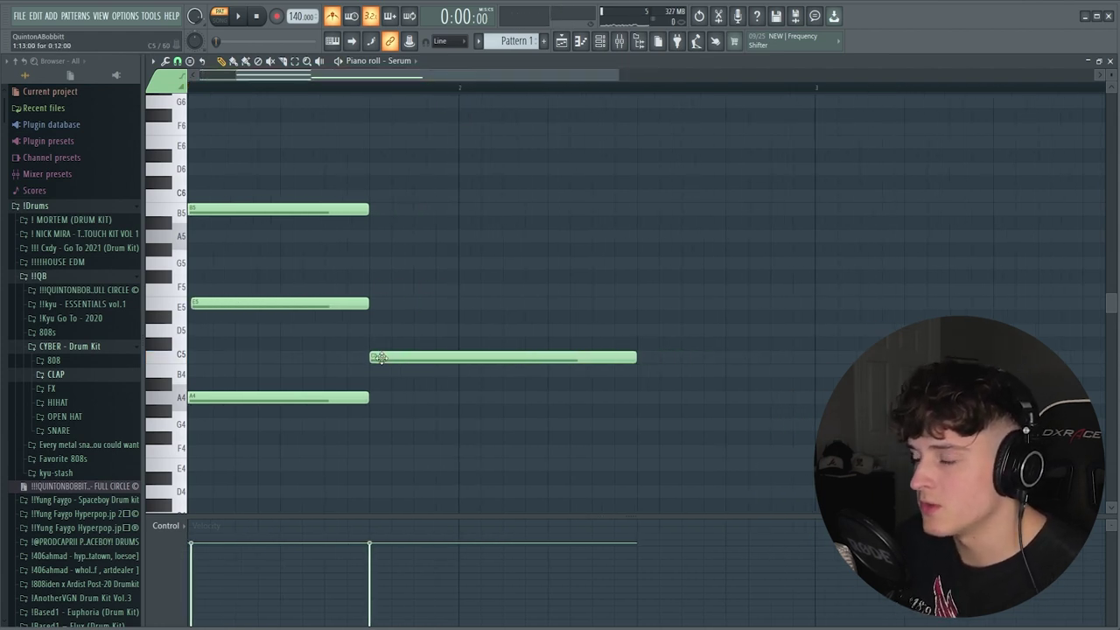
pyautogui.click(371, 302)
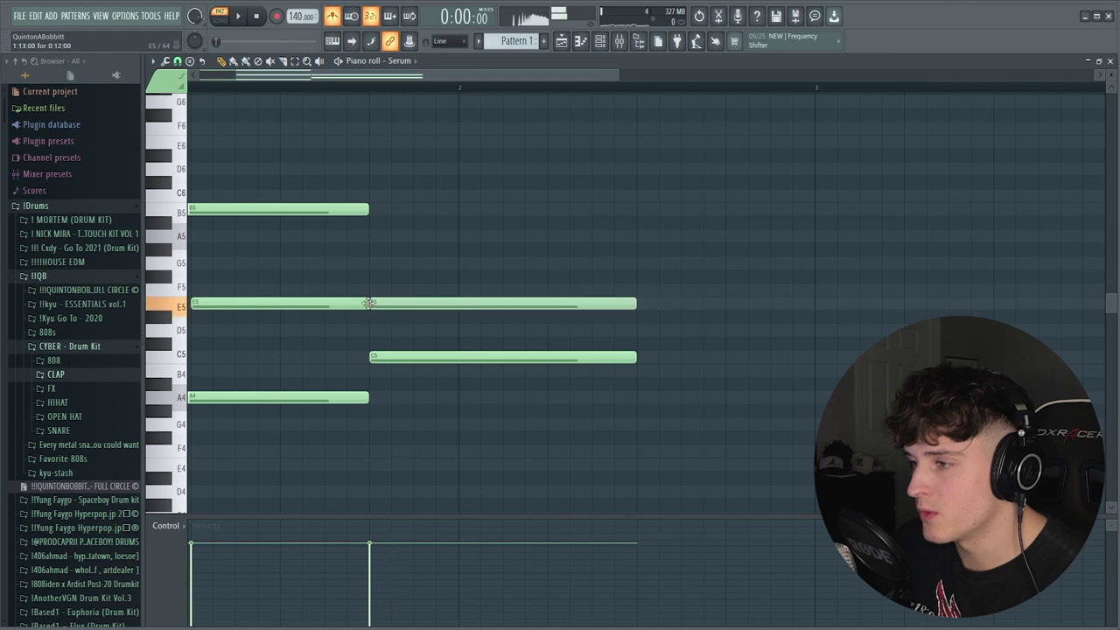
pyautogui.moveTo(381, 261); pyautogui.dragTo(368, 260)
pyautogui.click(370, 87)
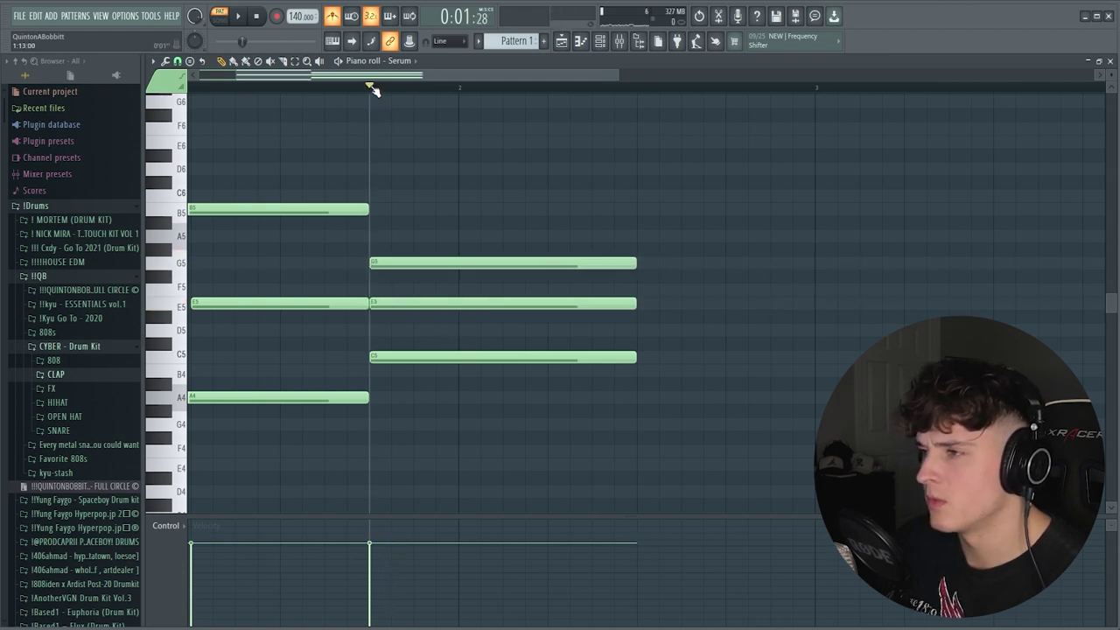
pyautogui.press('space')
pyautogui.press('space')
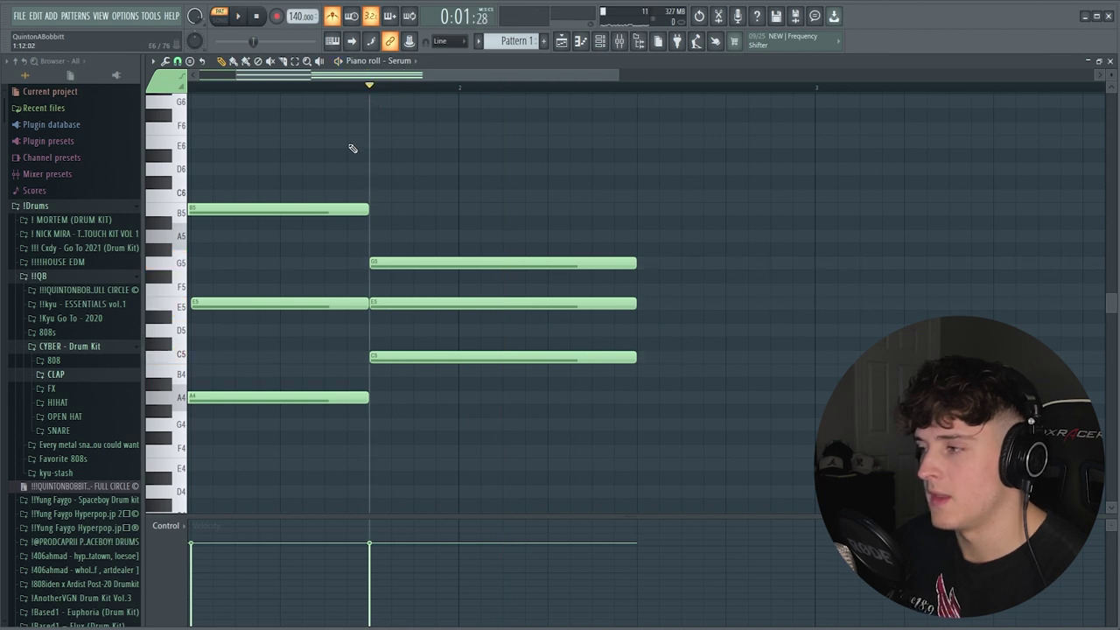
# Lower the second chord's E5 note to D5, play back the chord, and raise that note one octave to D6
pyautogui.click(399, 303)
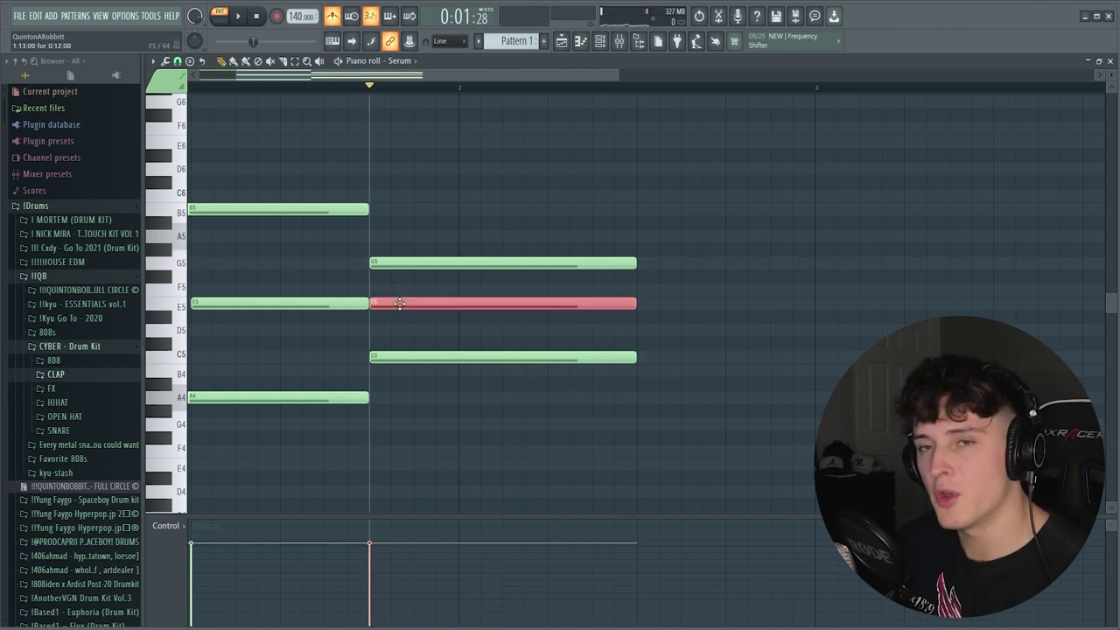
pyautogui.press('Down')
pyautogui.press('Down')
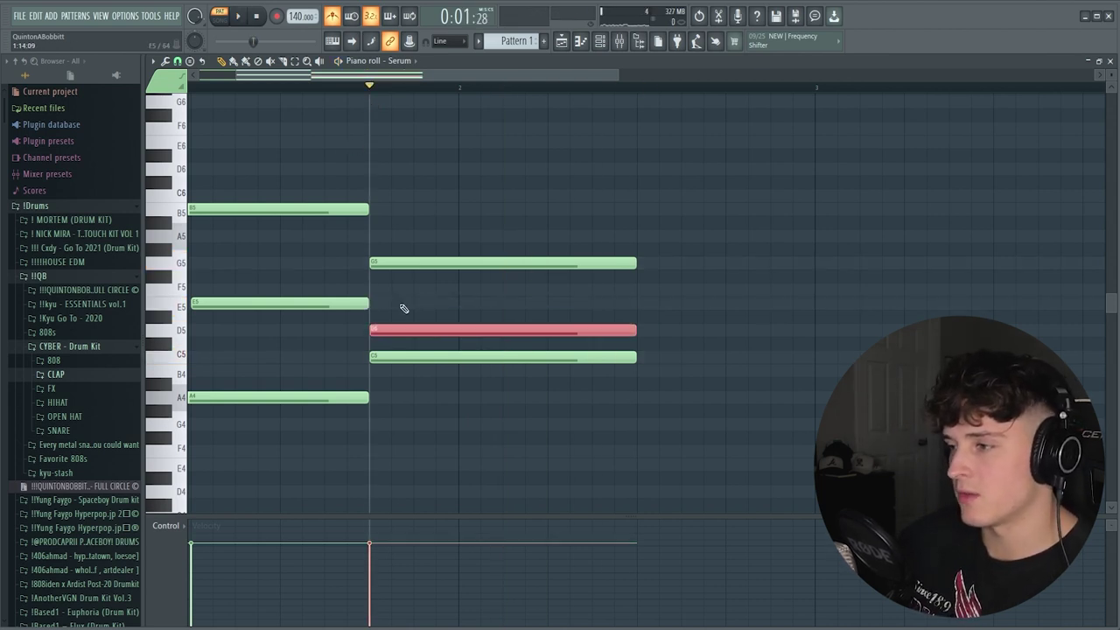
pyautogui.press('space')
pyautogui.press('space')
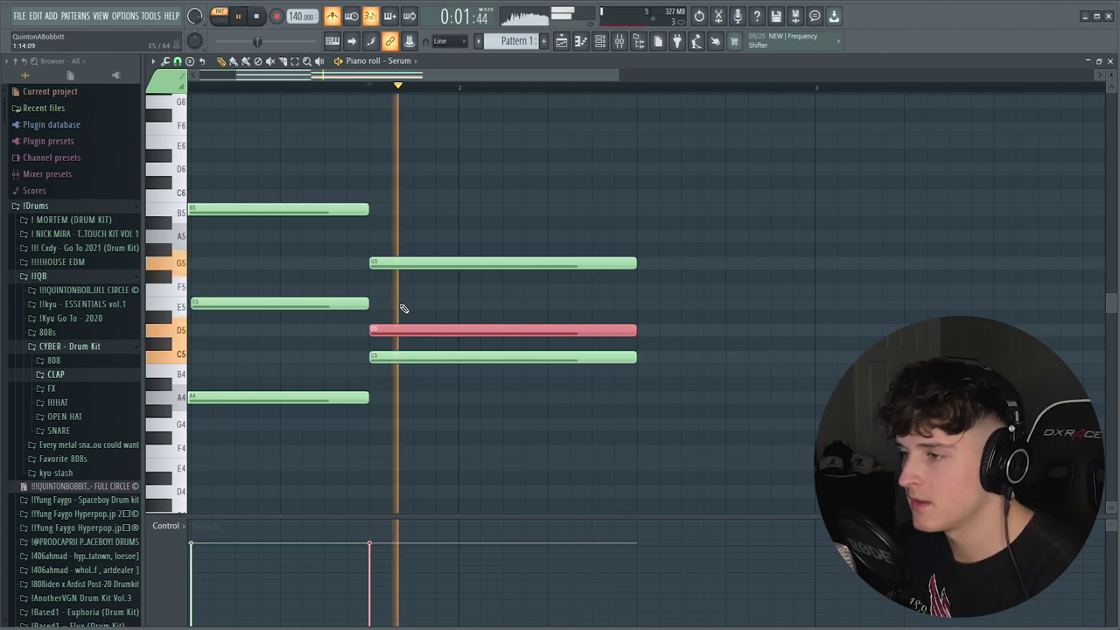
pyautogui.hotkey('ctrl', 'Up')
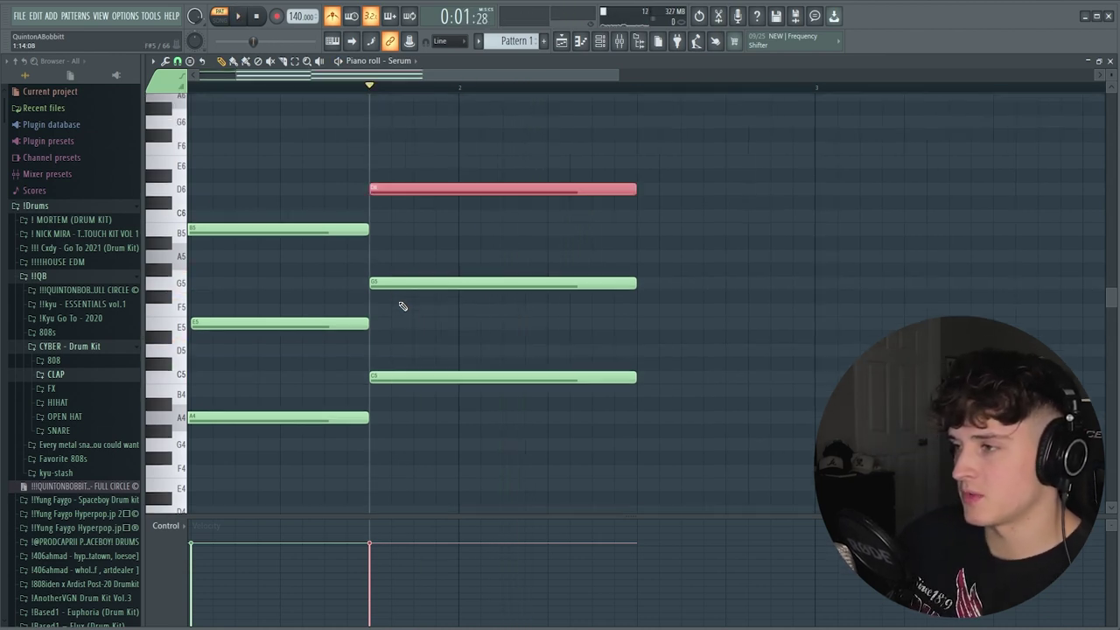
pyautogui.moveTo(354, 75); pyautogui.dragTo(117, 63)
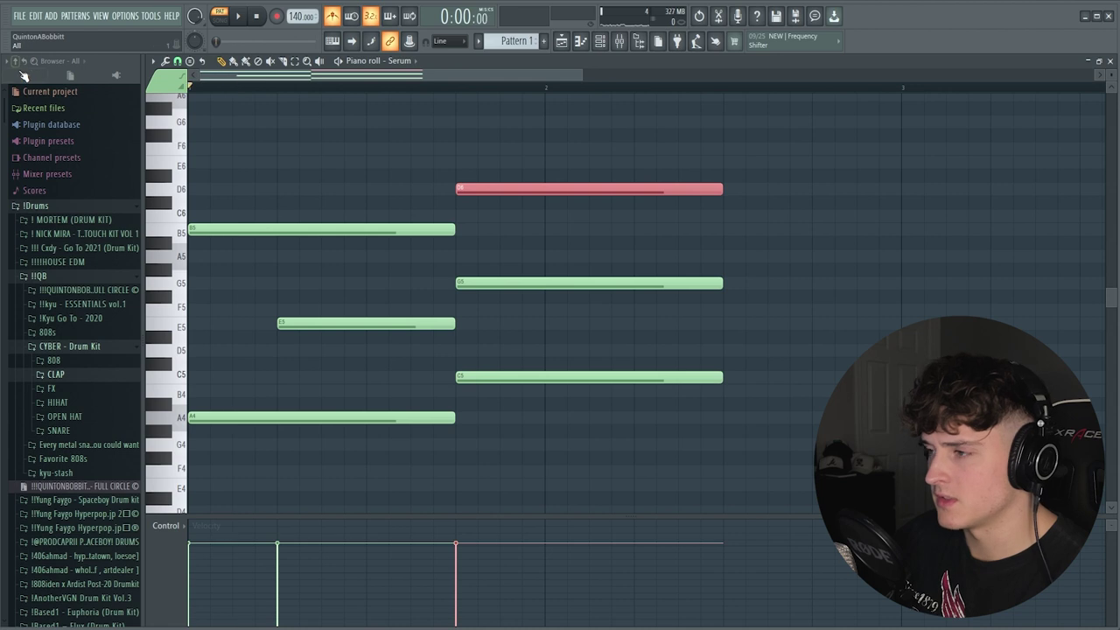
# During playback, move the second chord's G5 note to start at bar 2 and trim it to end with the other notes
pyautogui.press('space')
pyautogui.moveTo(487, 281); pyautogui.dragTo(575, 279)
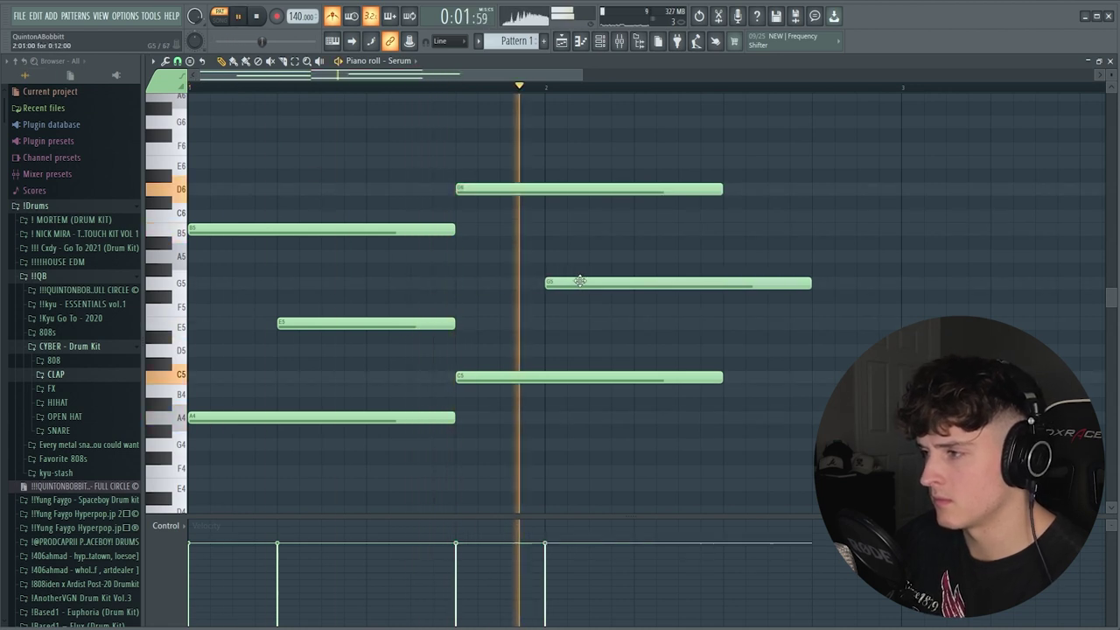
pyautogui.moveTo(807, 283); pyautogui.dragTo(710, 289)
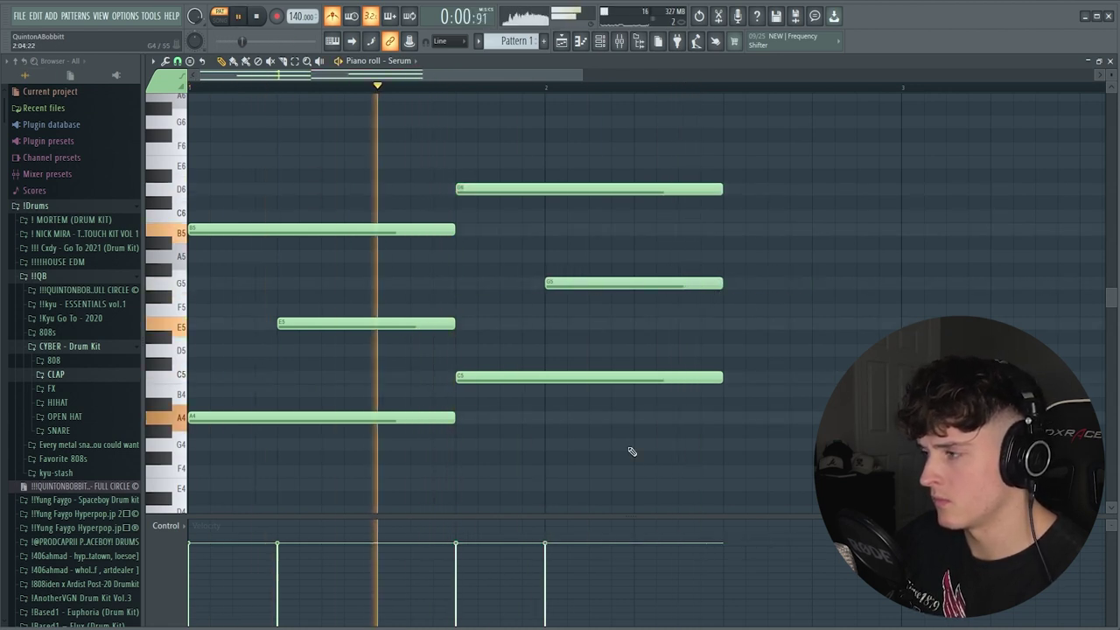
# Lower the whole second chord by one octave
pyautogui.moveTo(633, 452); pyautogui.dragTo(584, 145)
pyautogui.hotkey('ctrl', 'Down')
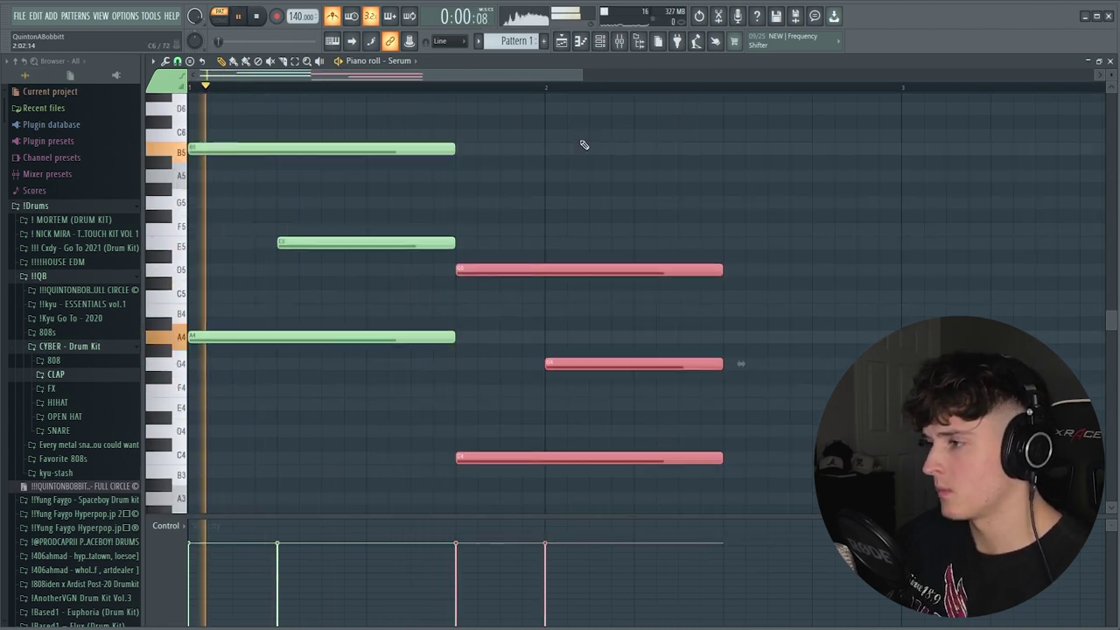
pyautogui.keyDown('ctrl'); pyautogui.click(556, 143); pyautogui.keyUp('ctrl')
# Add F4, A4 and C5 notes right after the first chord to form a new second chord
pyautogui.scroll(-2, 466, 93)
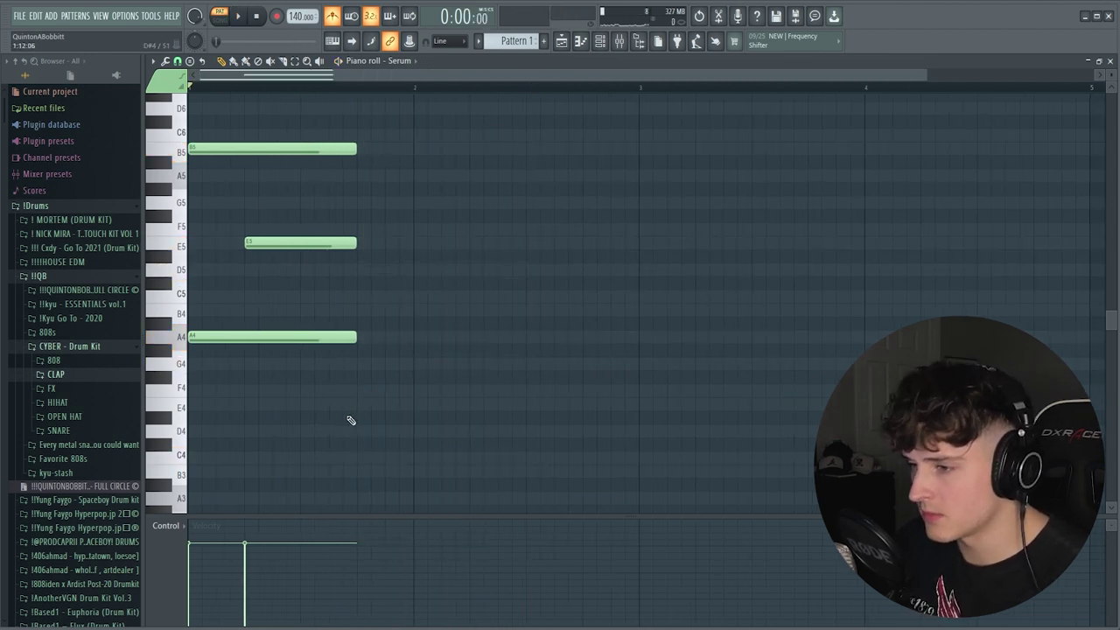
pyautogui.click(407, 362)
pyautogui.moveTo(407, 362); pyautogui.dragTo(525, 390)
pyautogui.click(377, 338)
pyautogui.click(359, 297)
# Lower the second chord's A4 note to G4 and raise it one octave to G5
pyautogui.keyDown('ctrl'); pyautogui.click(402, 336); pyautogui.keyUp('ctrl')
pyautogui.scroll(1, 405, 338)
pyautogui.hotkey('shift', 'Down')
pyautogui.hotkey('shift', 'Down')
pyautogui.hotkey('ctrl', 'Up')
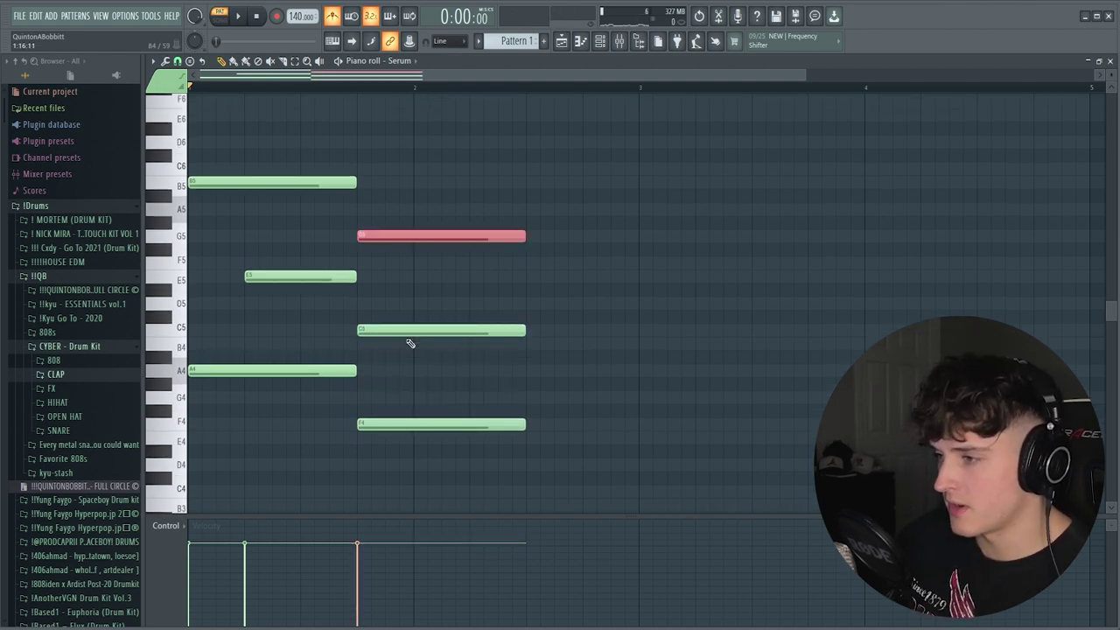
# Play back the two chords and move the second chord's C5 note to start at bar 2
pyautogui.press('space')
pyautogui.moveTo(383, 330); pyautogui.dragTo(431, 328)
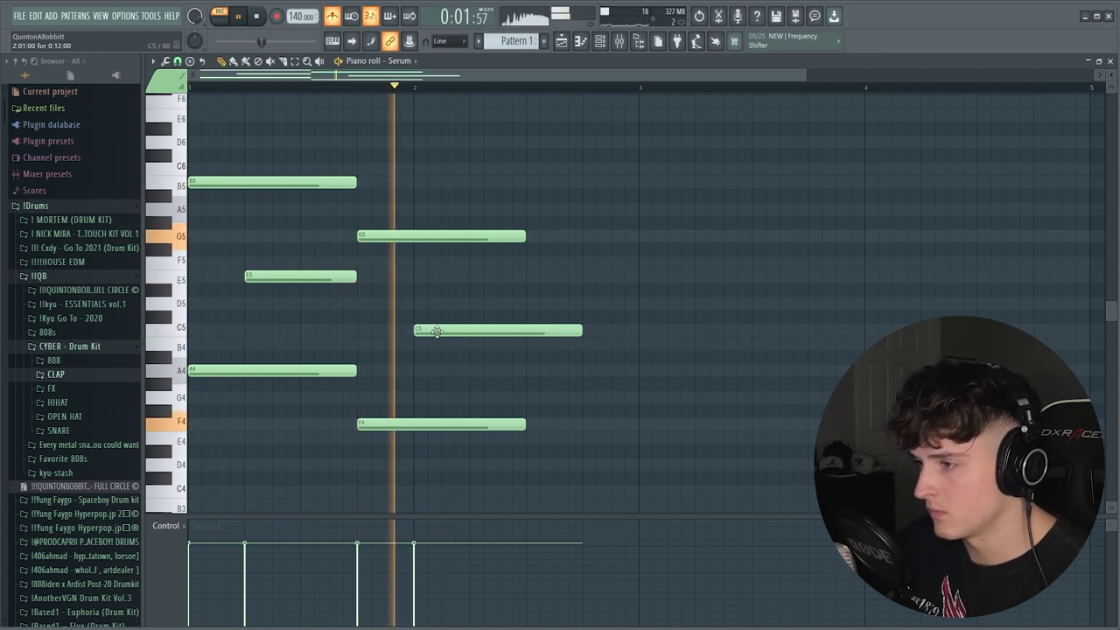
pyautogui.press('space')
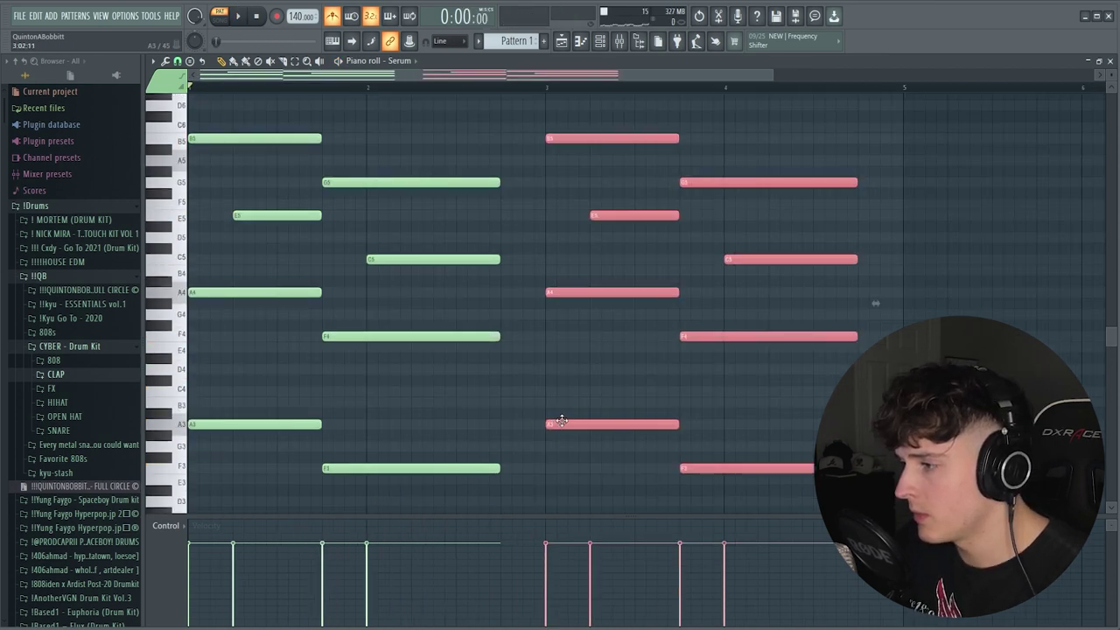
# Move the F3 bass note of the last repeated chord to C4 and play back the progression
pyautogui.keyDown('ctrl'); pyautogui.click(687, 455); pyautogui.keyUp('ctrl')
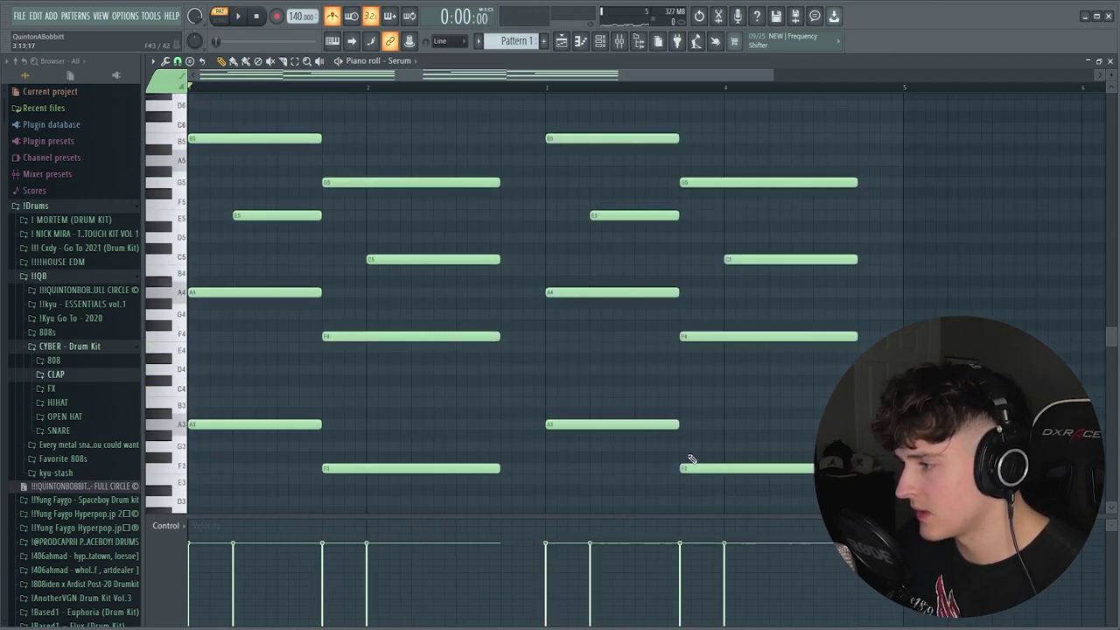
pyautogui.moveTo(697, 467); pyautogui.dragTo(693, 390)
pyautogui.press('space')
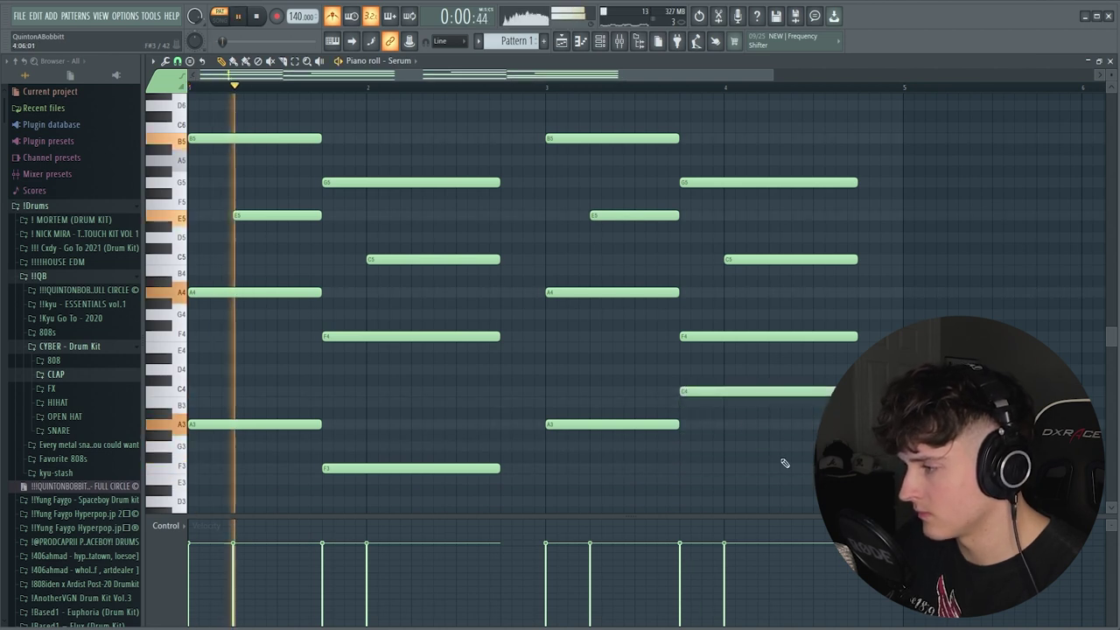
# Deselect the repeated chords at bar 3 and play back the four-bar progression
pyautogui.keyDown('ctrl'); pyautogui.scroll(-2, 460, 98); pyautogui.keyUp('ctrl')
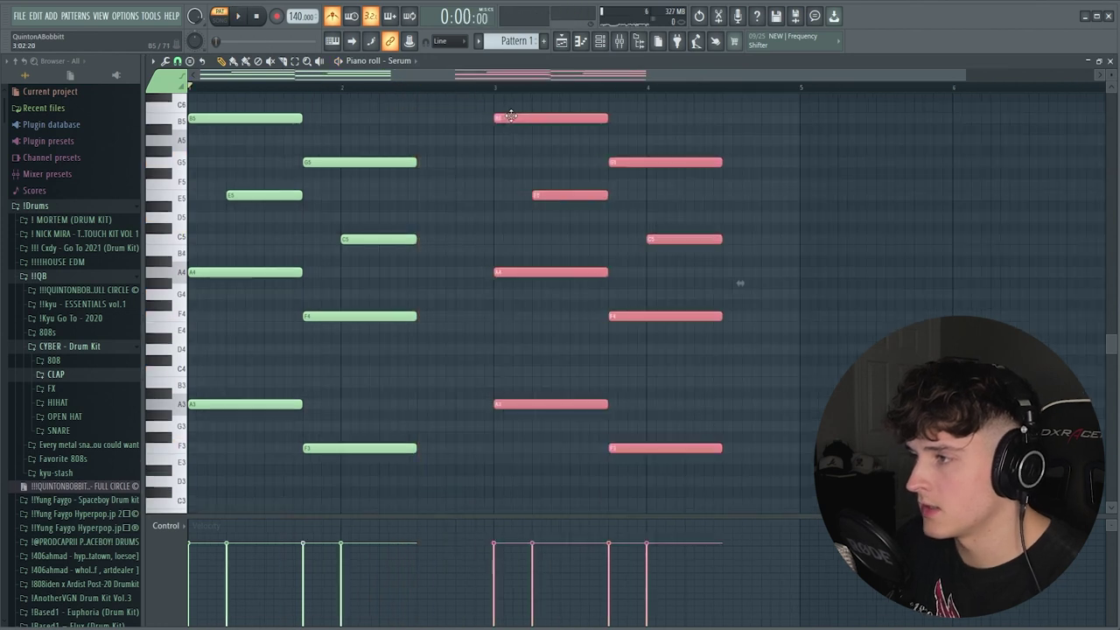
pyautogui.keyDown('ctrl'); pyautogui.click(421, 116); pyautogui.keyUp('ctrl')
pyautogui.keyDown('ctrl'); pyautogui.scroll(-1, 394, 100); pyautogui.keyUp('ctrl')
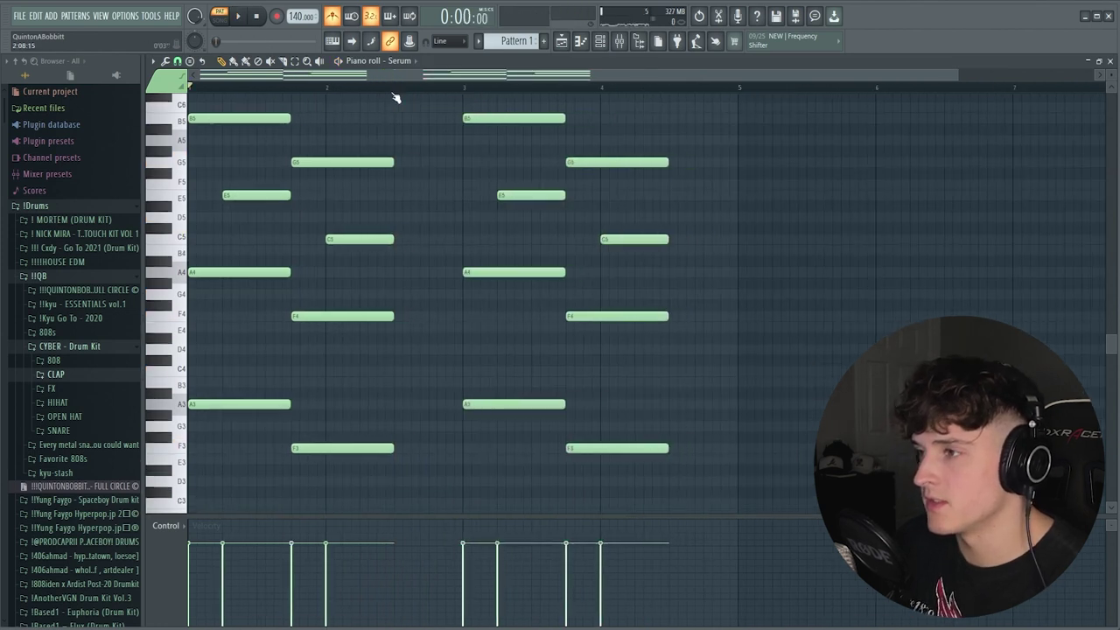
pyautogui.press('space')
pyautogui.scroll(1, 432, 239)
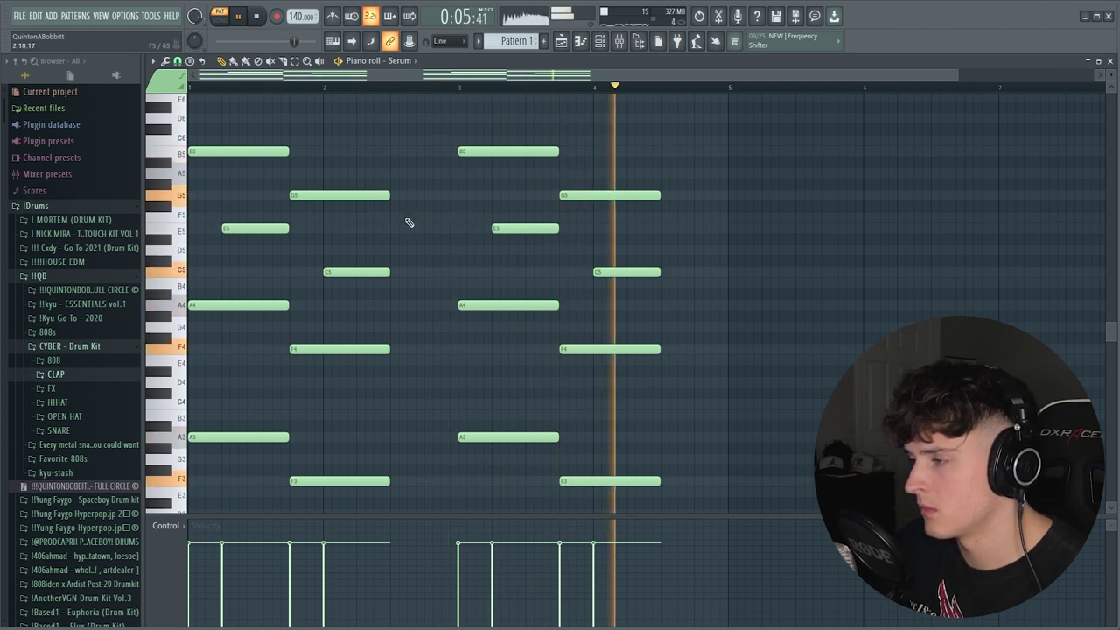
pyautogui.press('space')
# Duplicate the four-bar progression and move the copy to start at bar 5
pyautogui.scroll(1, 407, 220)
pyautogui.hotkey('ctrl', 'b')
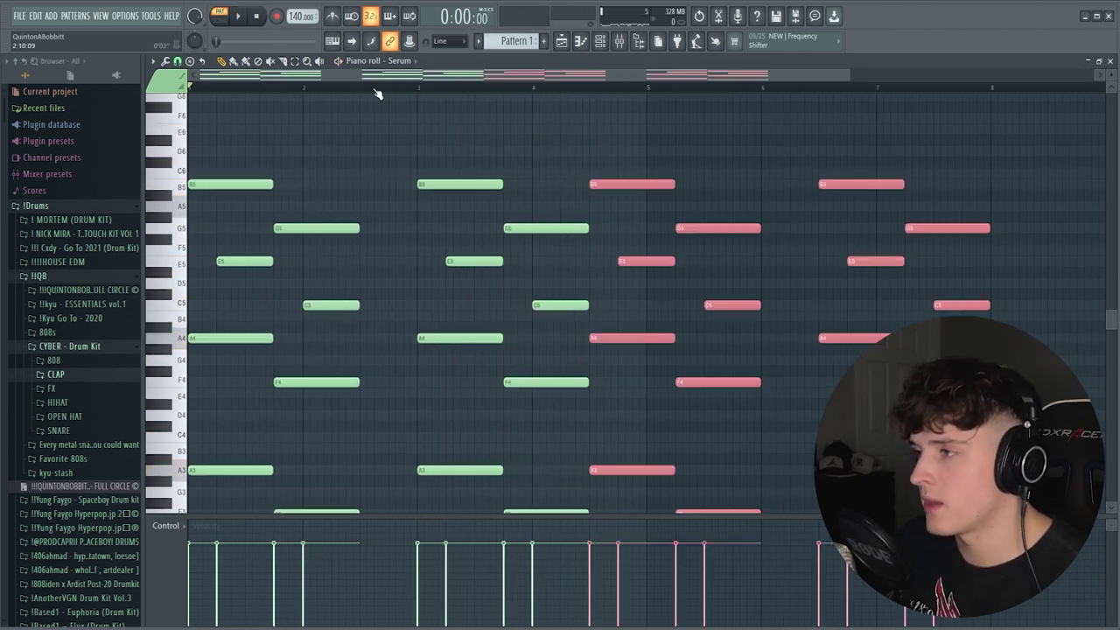
pyautogui.moveTo(610, 185); pyautogui.dragTo(667, 184)
pyautogui.keyDown('ctrl'); pyautogui.click(655, 163); pyautogui.keyUp('ctrl')
# Route Serum to mixer track 1 and load Fruity parametric EQ 2 in slot 1 with the 20Hz - 18kHz cut preset
pyautogui.click(600, 41)
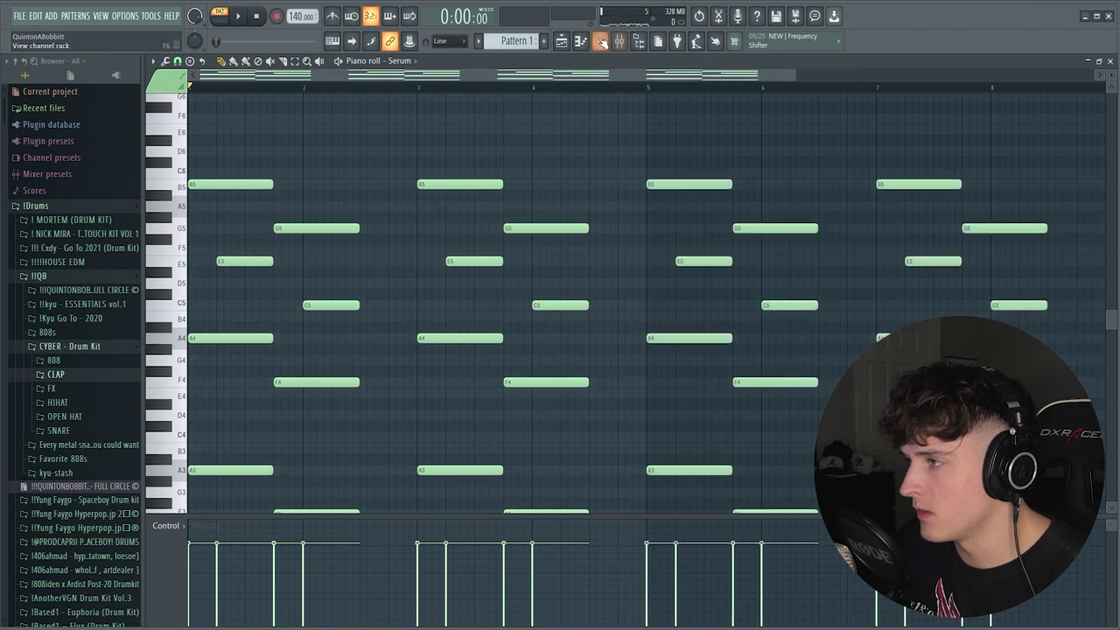
pyautogui.moveTo(297, 132); pyautogui.dragTo(297, 127)
pyautogui.click(619, 41)
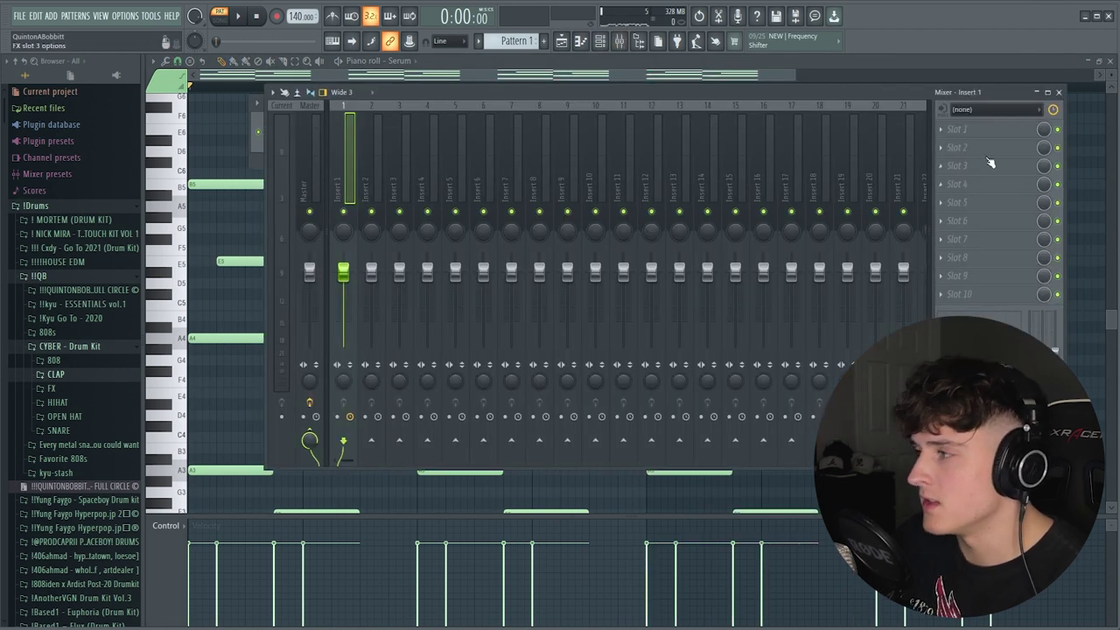
pyautogui.click(981, 131)
pyautogui.moveTo(464, 181); pyautogui.dragTo(628, 190)
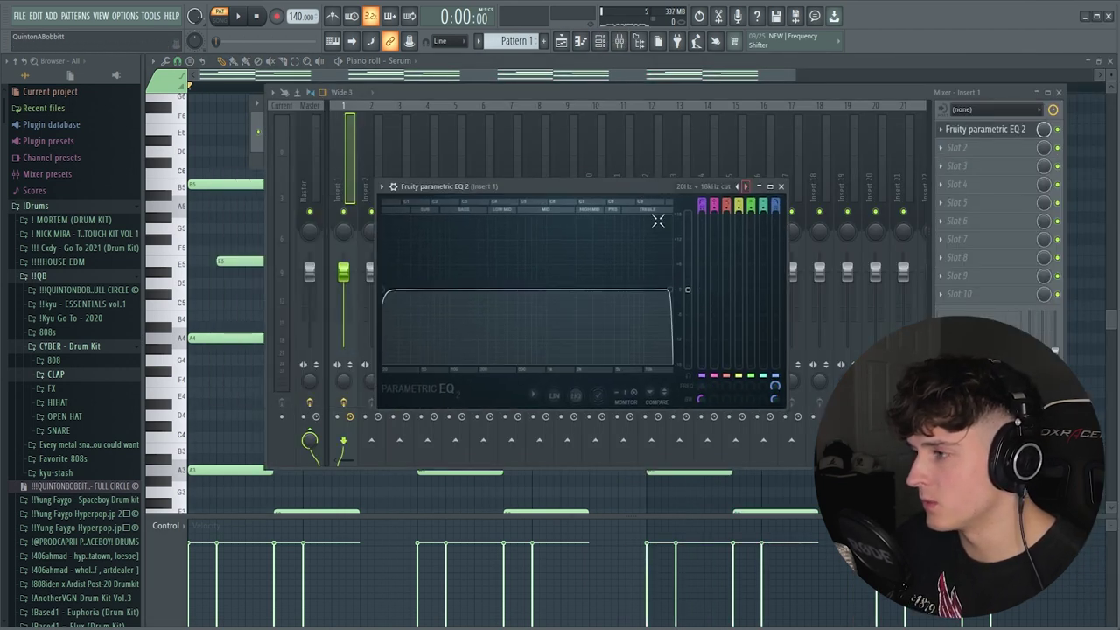
# During playback, lower the EQ's high-cut point and raise its low-cut point, and close the EQ
pyautogui.press('space')
pyautogui.moveTo(671, 289); pyautogui.dragTo(645, 290)
pyautogui.moveTo(452, 290); pyautogui.dragTo(460, 290)
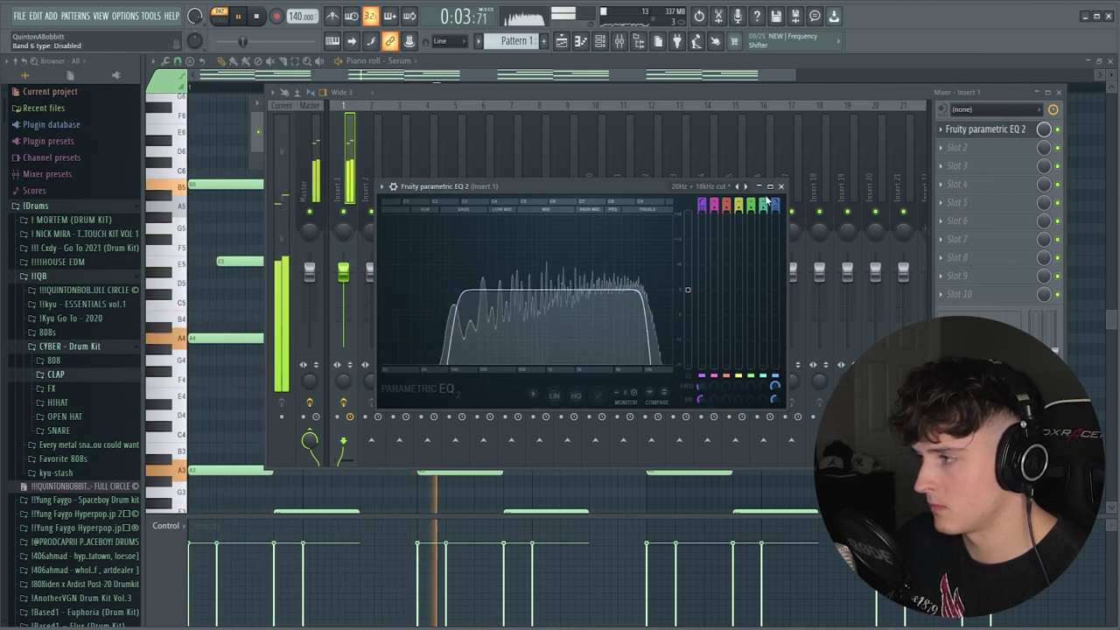
pyautogui.click(781, 186)
# Add a second Serum instrument channel
pyautogui.click(322, 164)
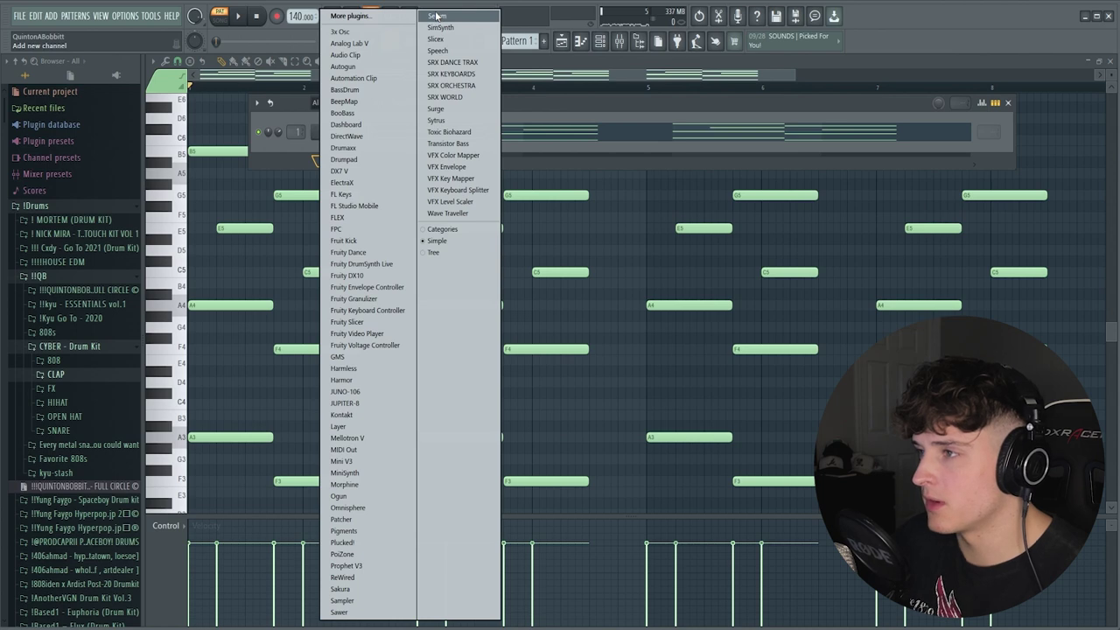
pyautogui.click(436, 15)
pyautogui.moveTo(417, 164); pyautogui.dragTo(440, 141)
pyautogui.click(490, 142)
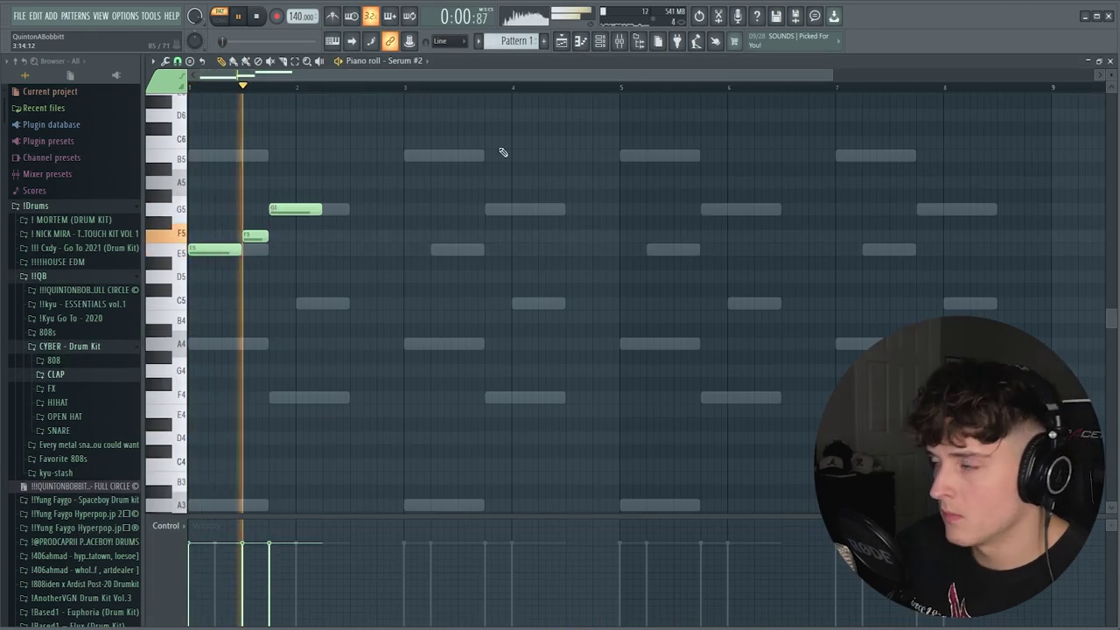
# Rework the opening melody notes in the Serum #2 piano roll, moving the first note down to E5
pyautogui.click(600, 41)
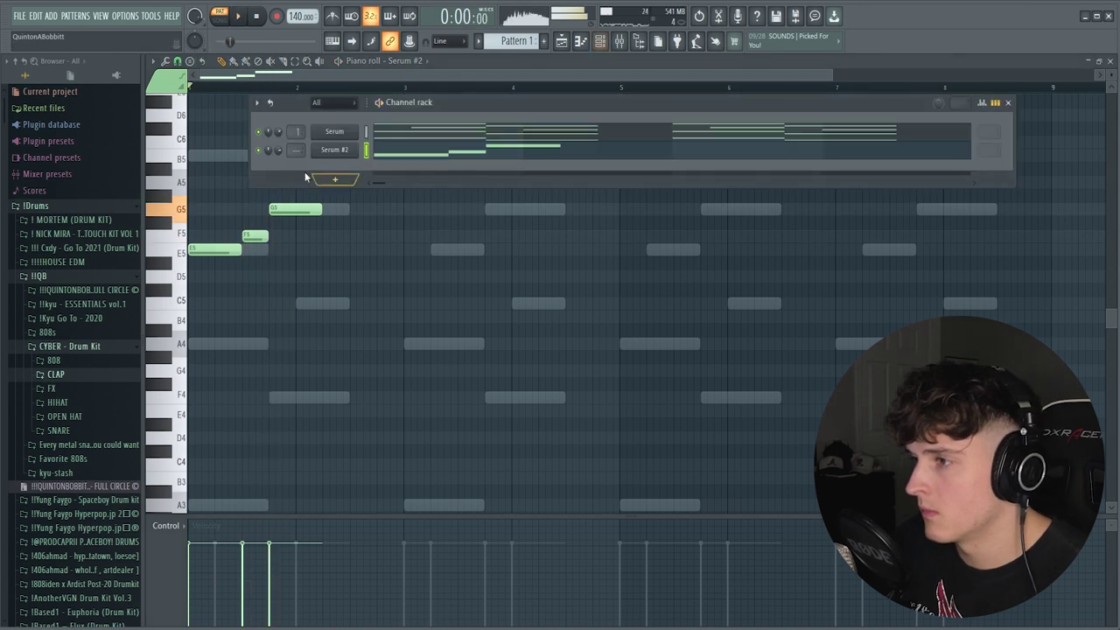
pyautogui.click(395, 151)
pyautogui.moveTo(252, 232); pyautogui.dragTo(252, 265)
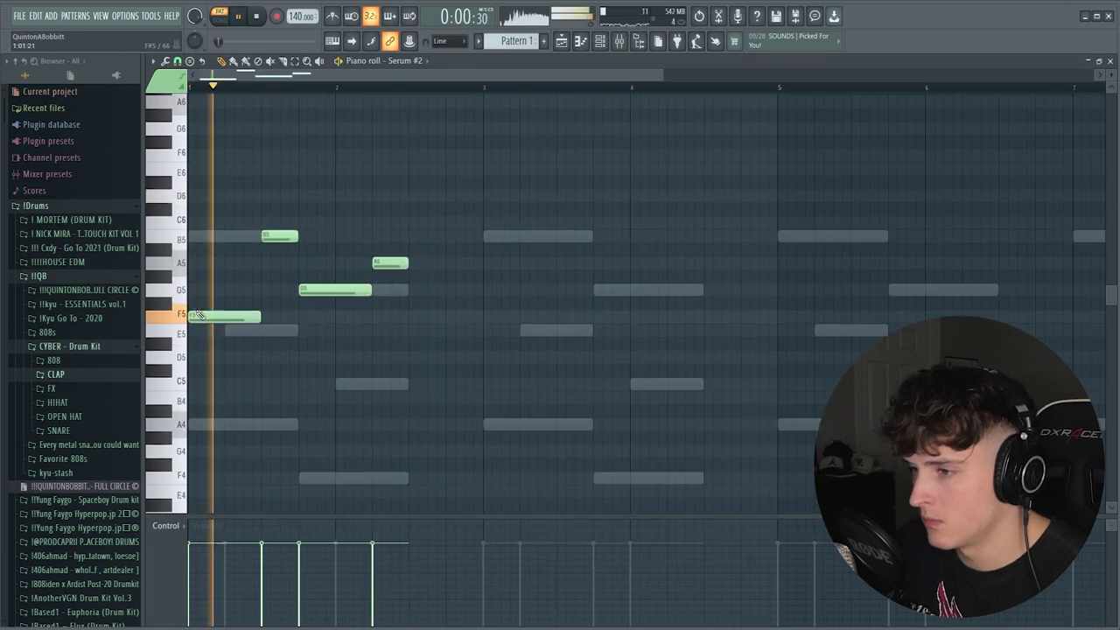
pyautogui.moveTo(203, 287); pyautogui.dragTo(204, 337)
# Play back the melody and switch Serum #2 to the "lead - money longer" preset
pyautogui.press('space')
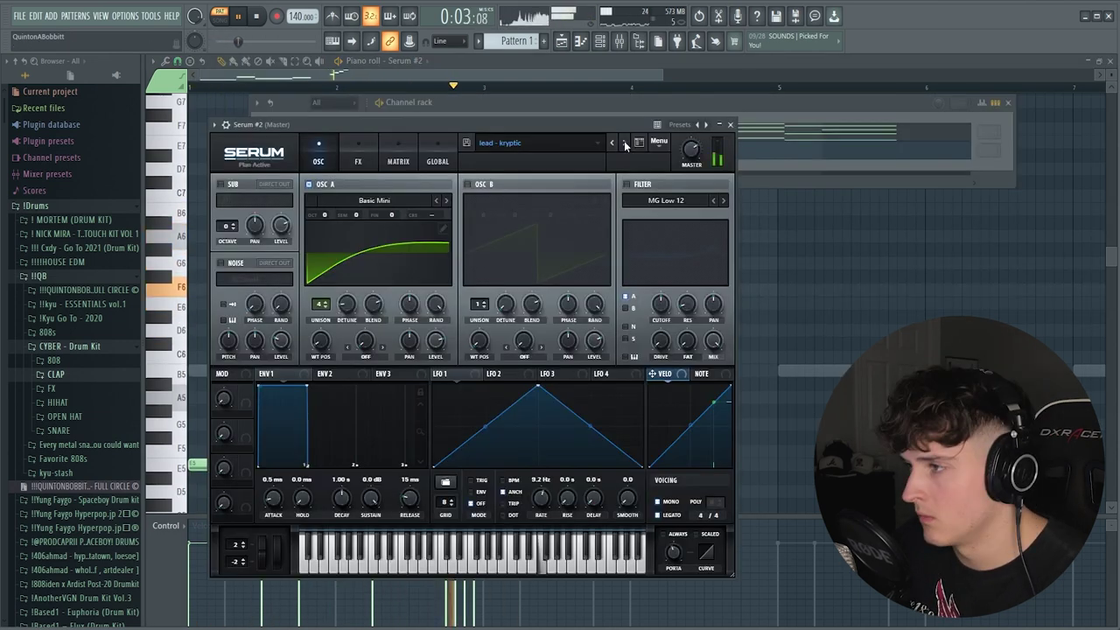
pyautogui.click(624, 144)
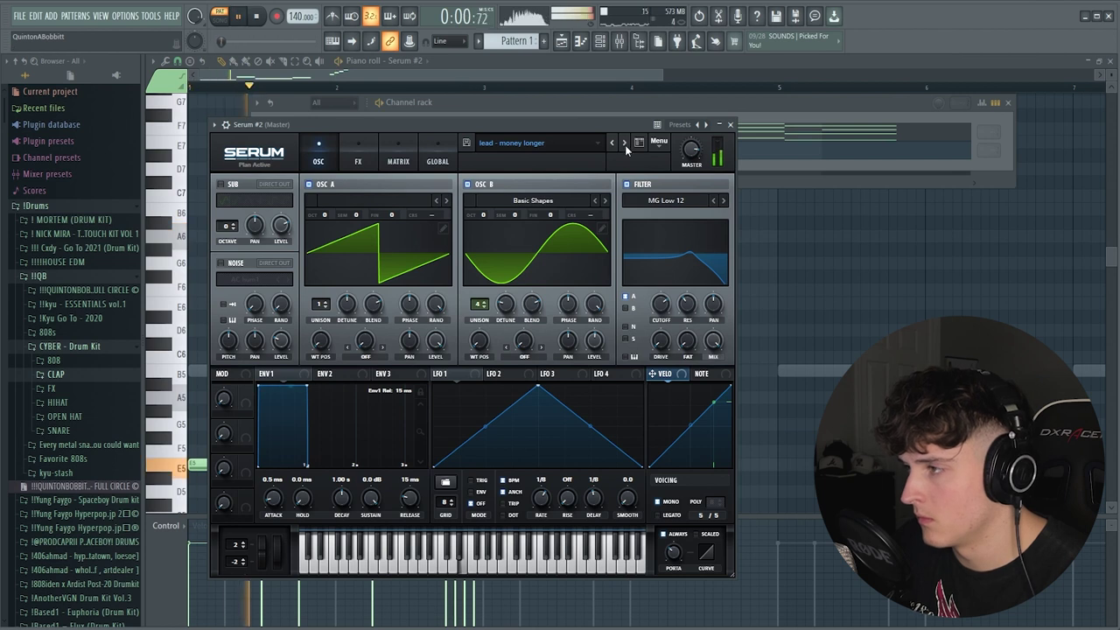
# Close the Serum #2 plugin window, play back the melody and duplicate the opening phrase at bar 3
pyautogui.click(730, 125)
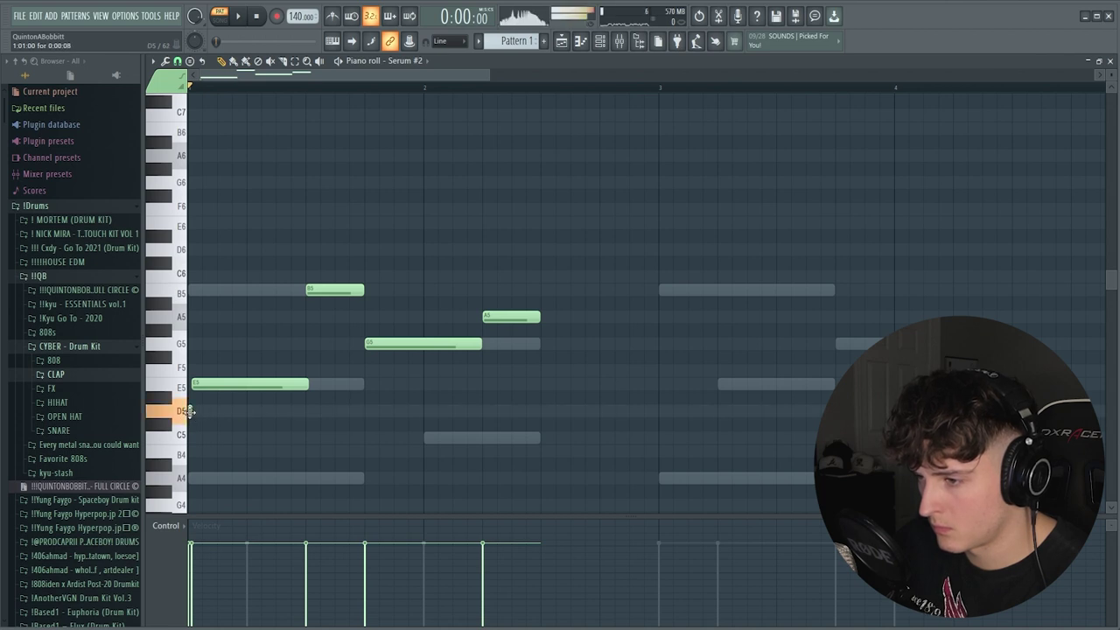
pyautogui.press('space')
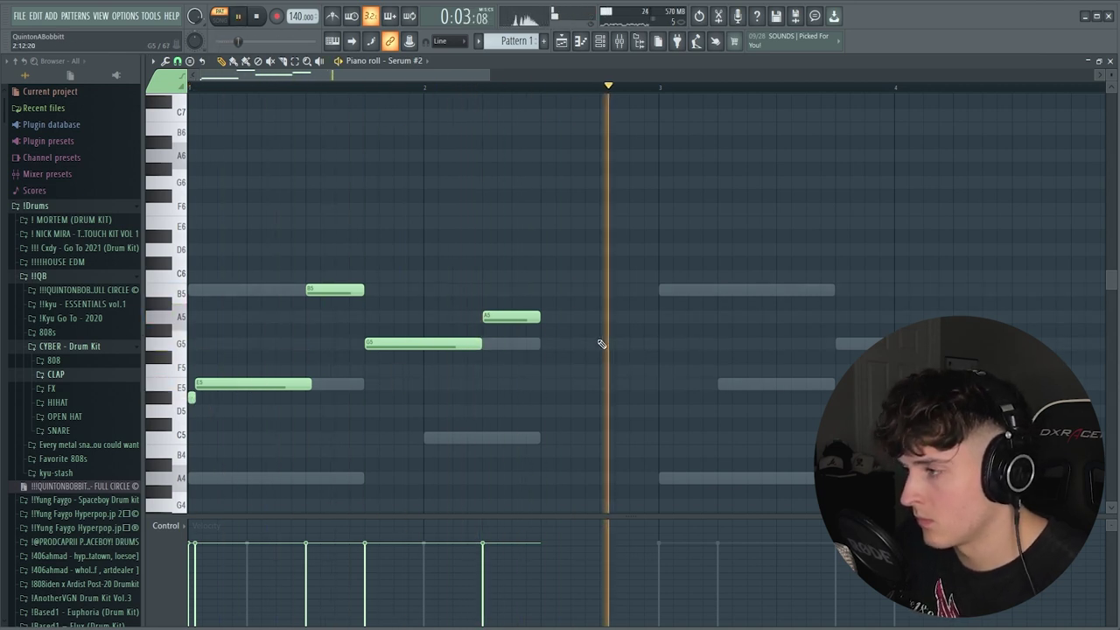
pyautogui.press('space')
pyautogui.moveTo(583, 384); pyautogui.dragTo(701, 384)
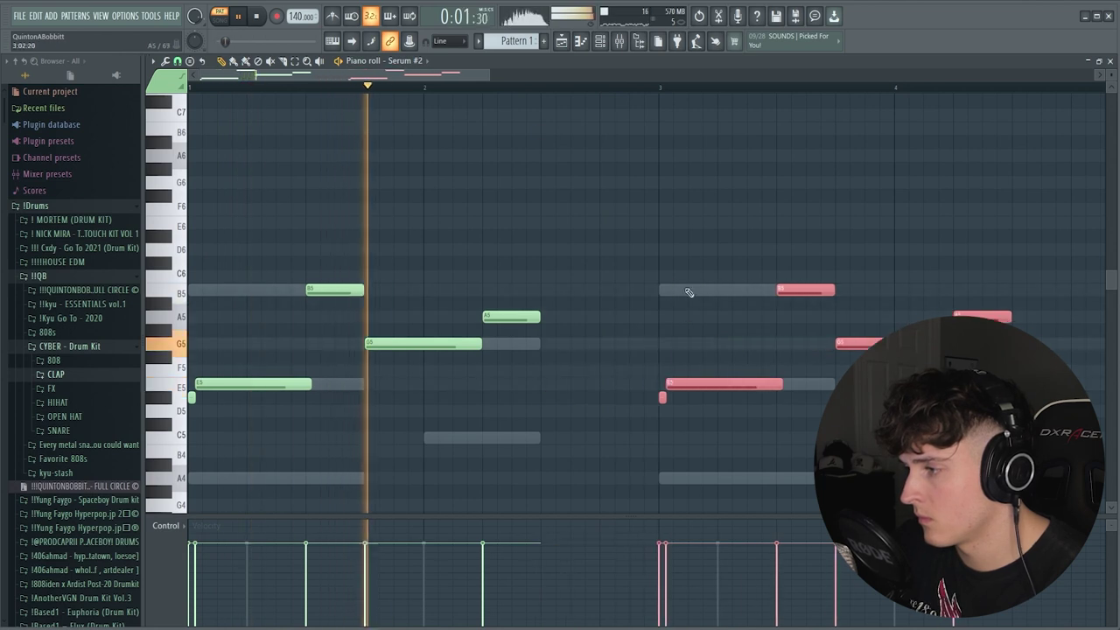
# Vary the bar 3 copy with a short E6 note and an E5 to D5 ending, and repeat the four bars from bar 5
pyautogui.scroll(-2, 468, 90)
pyautogui.moveTo(443, 76); pyautogui.dragTo(479, 77)
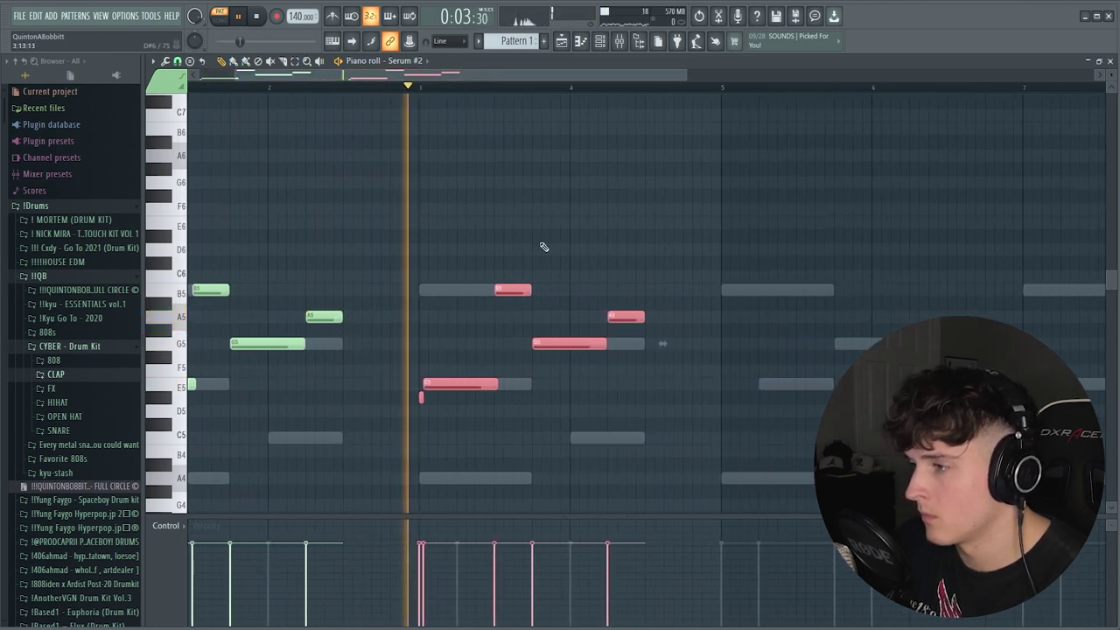
pyautogui.keyDown('ctrl'); pyautogui.click(525, 258); pyautogui.keyUp('ctrl')
pyautogui.click(515, 222)
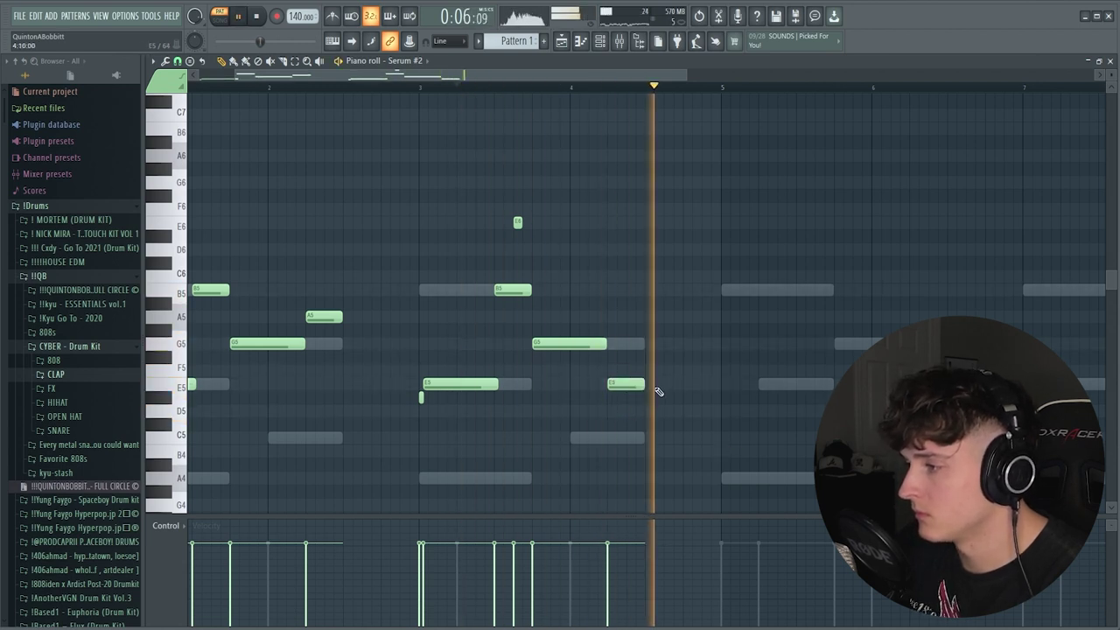
pyautogui.scroll(-2, 320, 88)
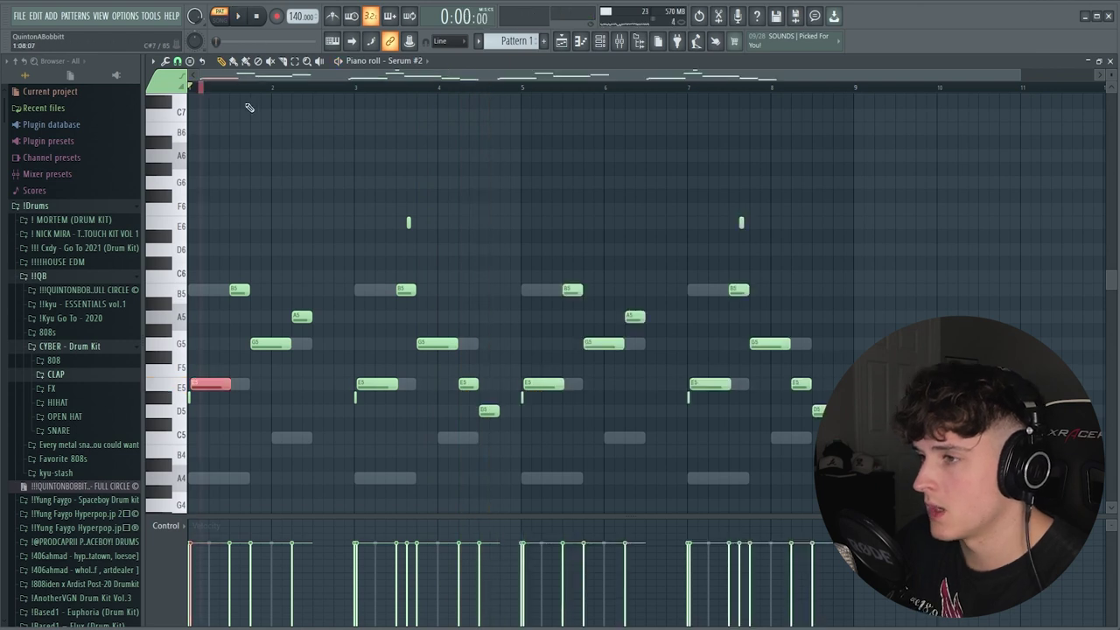
# Add a third Serum channel, load the "bass - syrup" preset from the CYBER bank and close the plugin
pyautogui.click(607, 45)
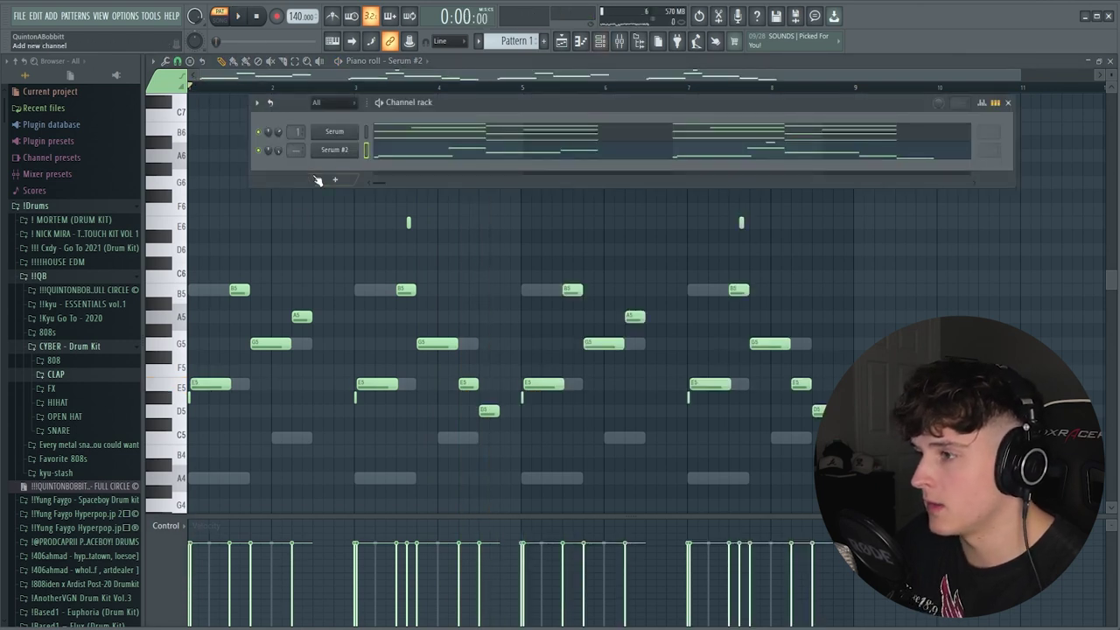
pyautogui.click(320, 180)
pyautogui.click(437, 17)
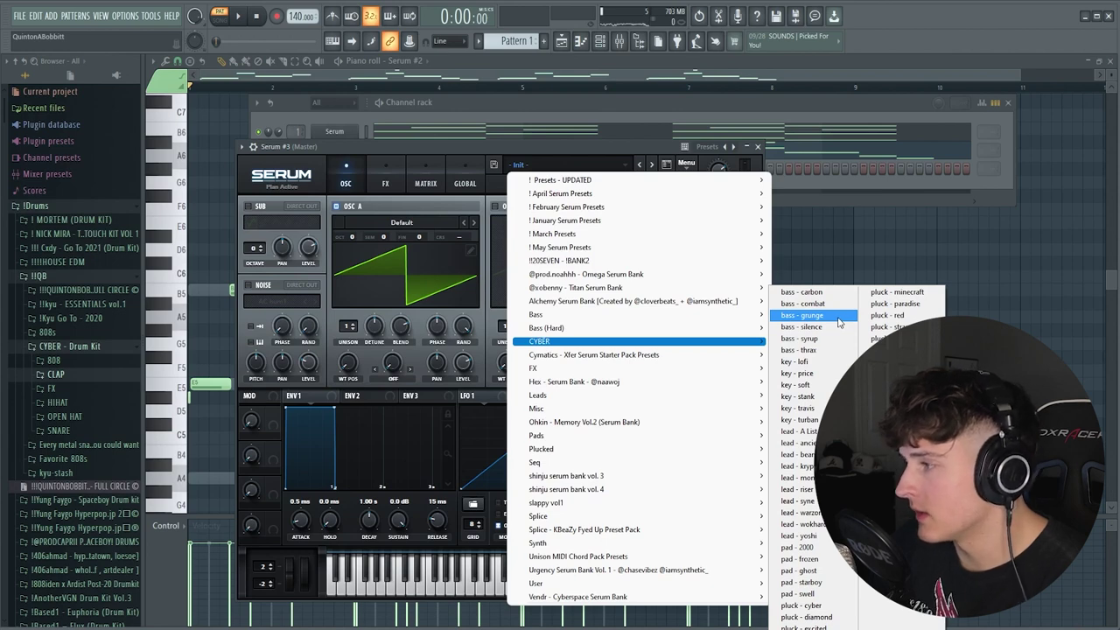
pyautogui.click(832, 341)
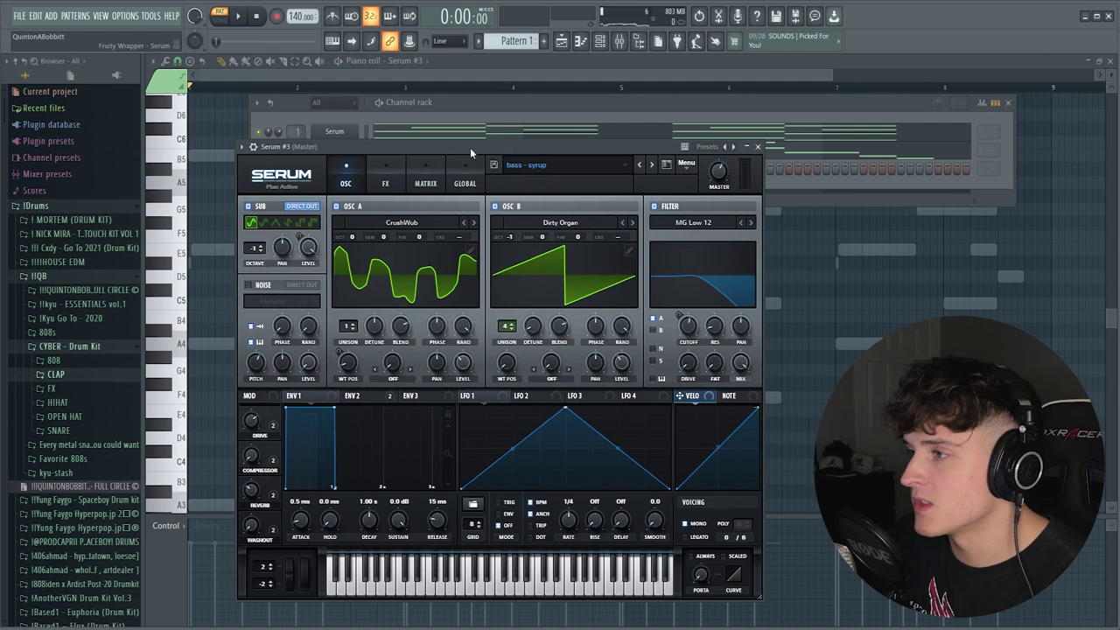
pyautogui.moveTo(470, 149); pyautogui.dragTo(450, 140)
pyautogui.press('Escape')
pyautogui.press('Escape')
# Program the Serum #3 bass line as alternating A3 and F3 notes across eight bars, trying the bar 5 note an octave higher
pyautogui.scroll(-2, 215, 439)
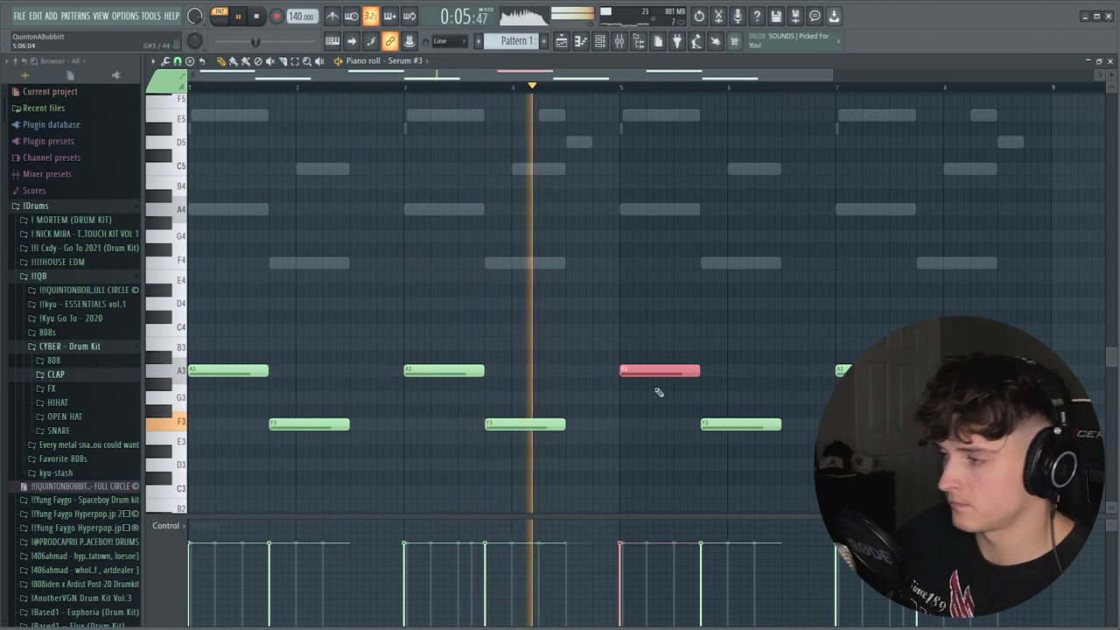
pyautogui.hotkey('ctrl', 'Up')
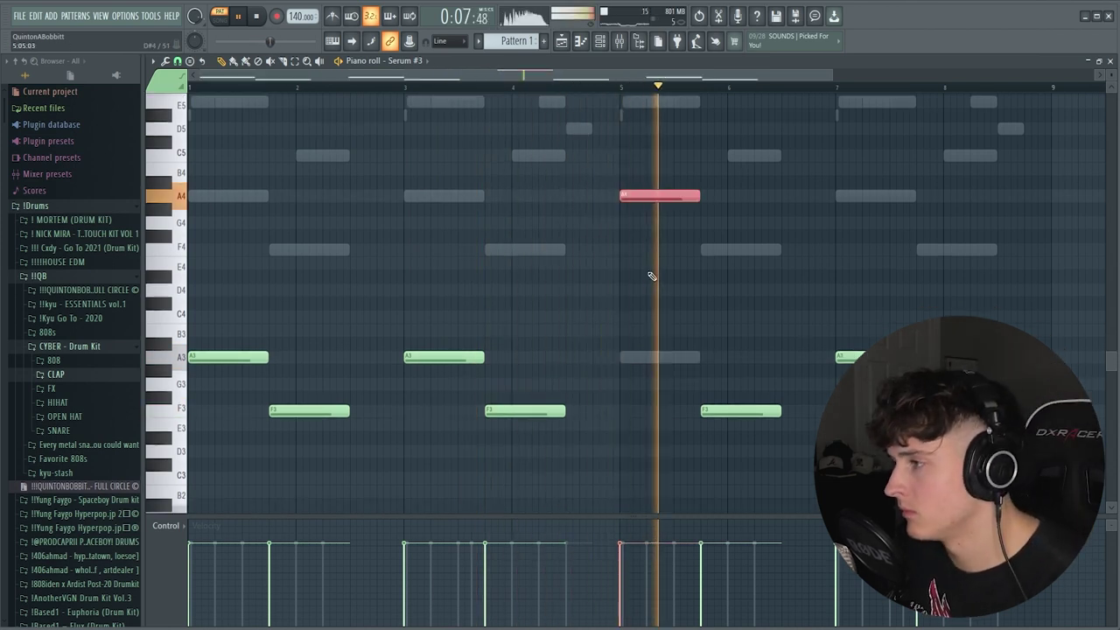
pyautogui.hotkey('ctrl', 'Down')
pyautogui.press('space')
pyautogui.press('space')
pyautogui.hotkey('ctrl', 'd')
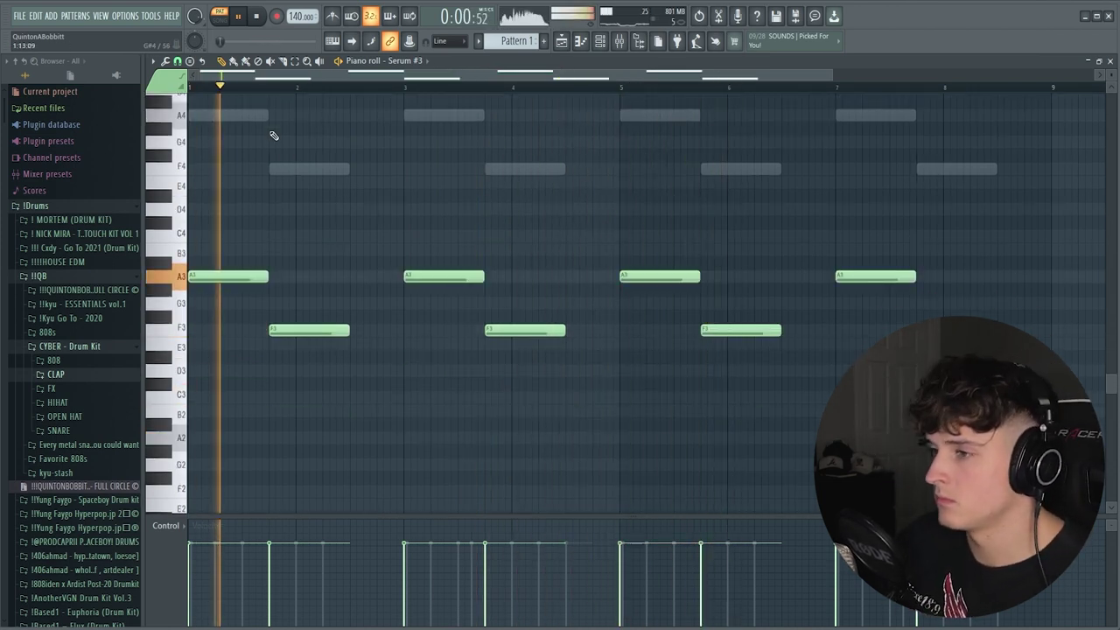
pyautogui.scroll(-2, 267, 95)
# Stop playback and route Serum #2 to mixer track 2
pyautogui.click(600, 42)
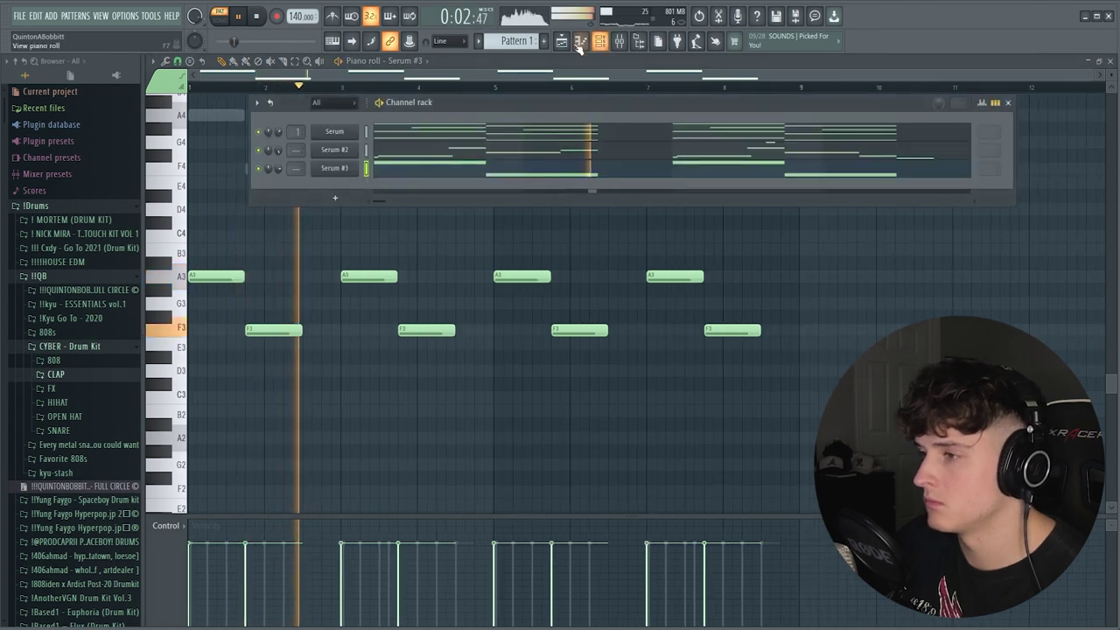
pyautogui.press('space')
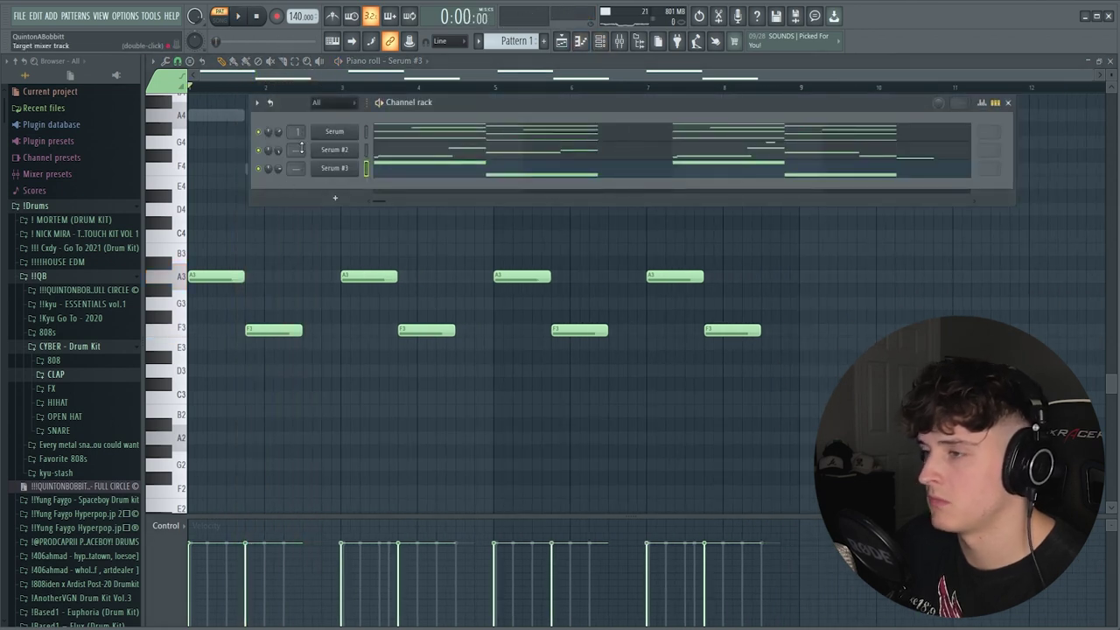
pyautogui.click(619, 41)
pyautogui.press('F9')
# Add a fourth Serum instrument channel and pick a preset for it
pyautogui.click(304, 198)
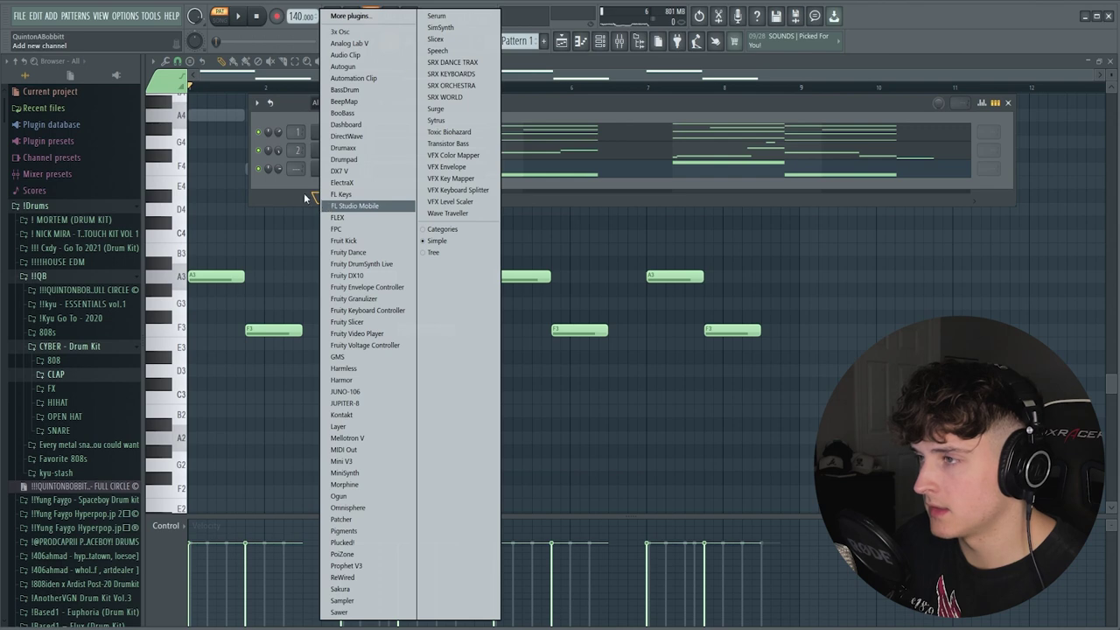
pyautogui.click(436, 16)
pyautogui.click(525, 199)
pyautogui.click(806, 244)
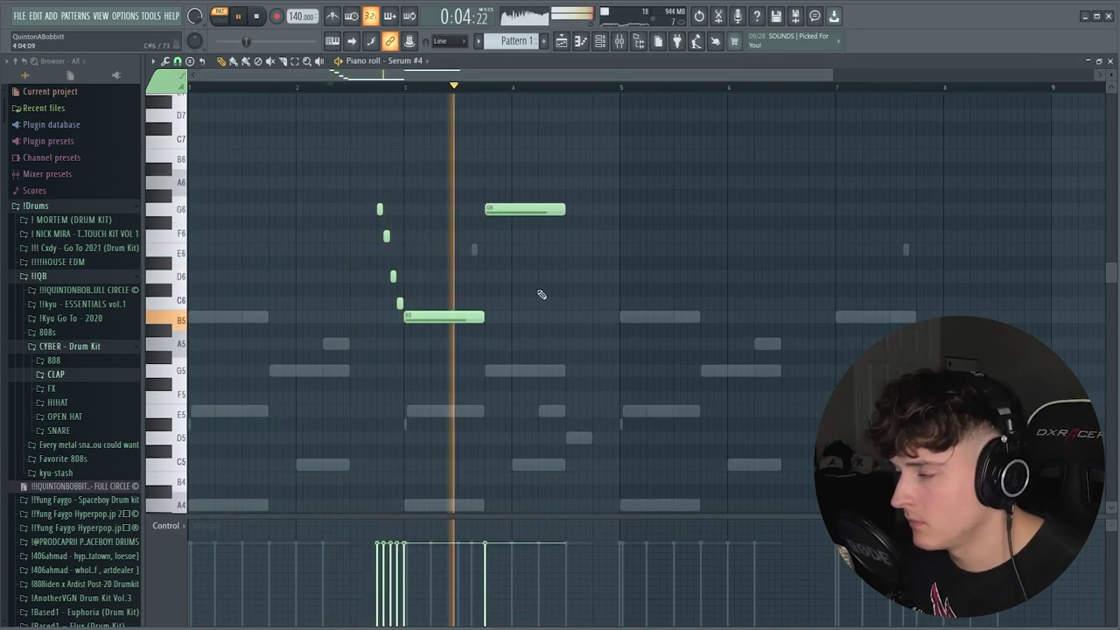
# Lower the second long note of the Serum #4 phrase to C6 and play the phrase back
pyautogui.keyDown('ctrl'); pyautogui.click(530, 209); pyautogui.keyUp('ctrl')
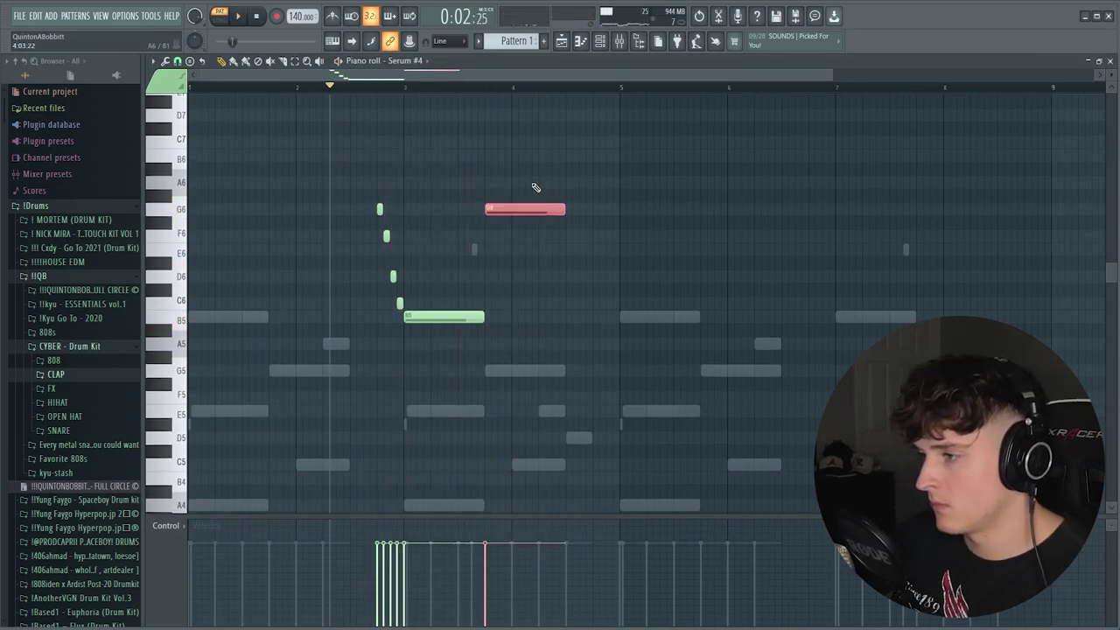
pyautogui.hotkey('shift', 'Down')
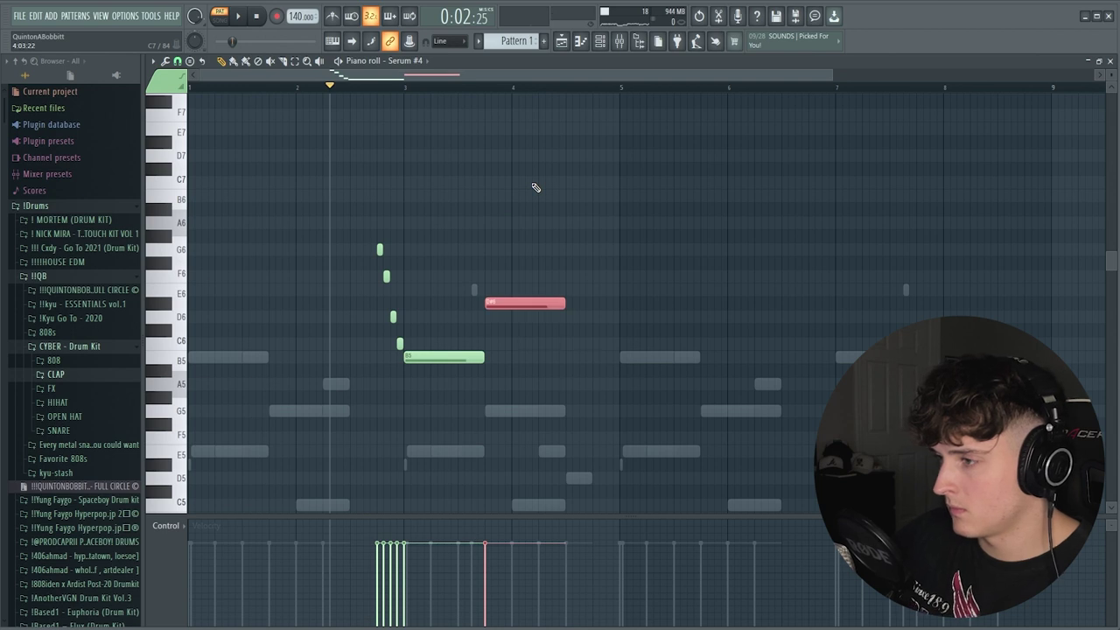
pyautogui.hotkey('shift', 'Down')
pyautogui.scroll(-2, 542, 185)
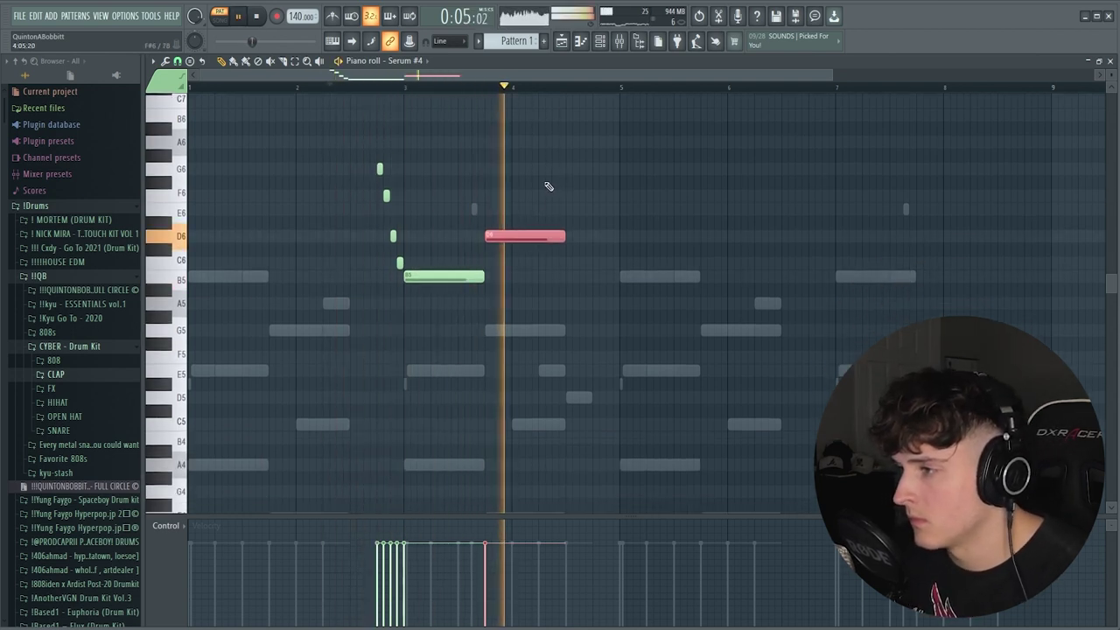
pyautogui.moveTo(516, 235); pyautogui.dragTo(516, 259)
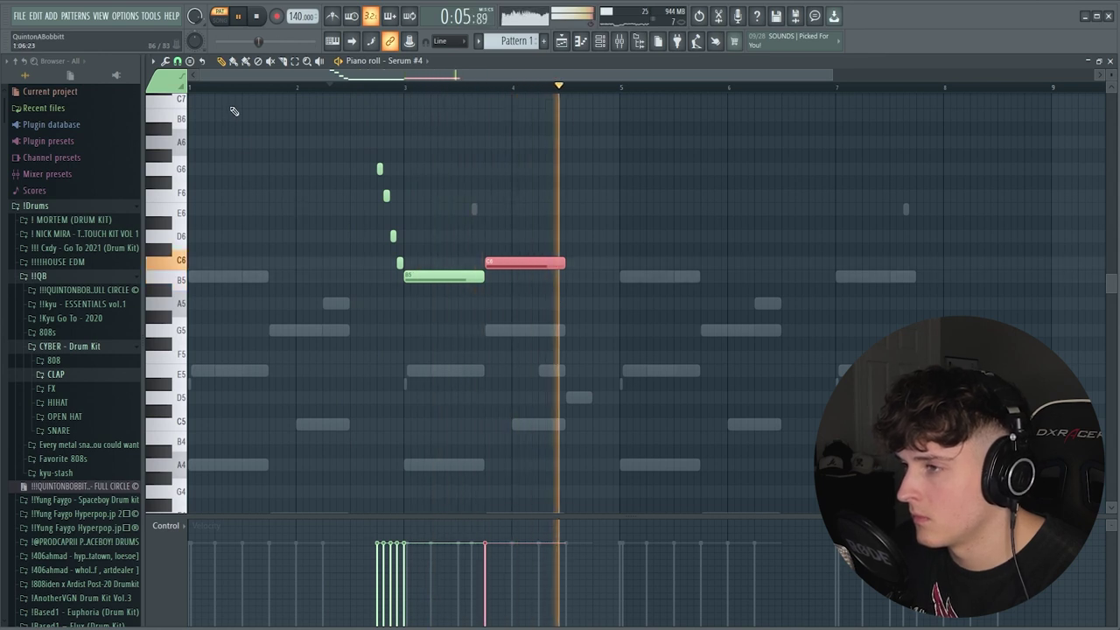
pyautogui.press('space')
pyautogui.press('space')
# Copy the long B5 and C6 notes from bar 3 to the start of the Serum #4 pattern
pyautogui.click(426, 278)
pyautogui.press('space')
pyautogui.hotkey('ctrl', 'c')
pyautogui.hotkey('ctrl', 'v')
pyautogui.keyDown('ctrl'); pyautogui.click(394, 370); pyautogui.keyUp('ctrl')
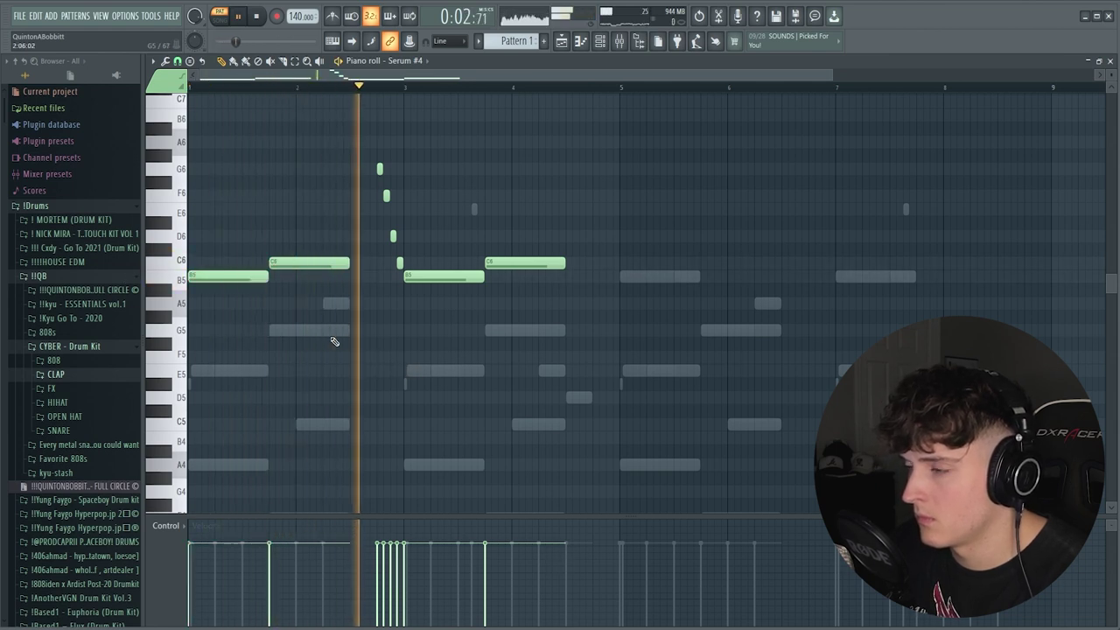
# Try the four short descending notes before bar 3 an octave higher and listen to the result
pyautogui.moveTo(363, 149); pyautogui.dragTo(399, 263)
pyautogui.hotkey('ctrl', 'Up')
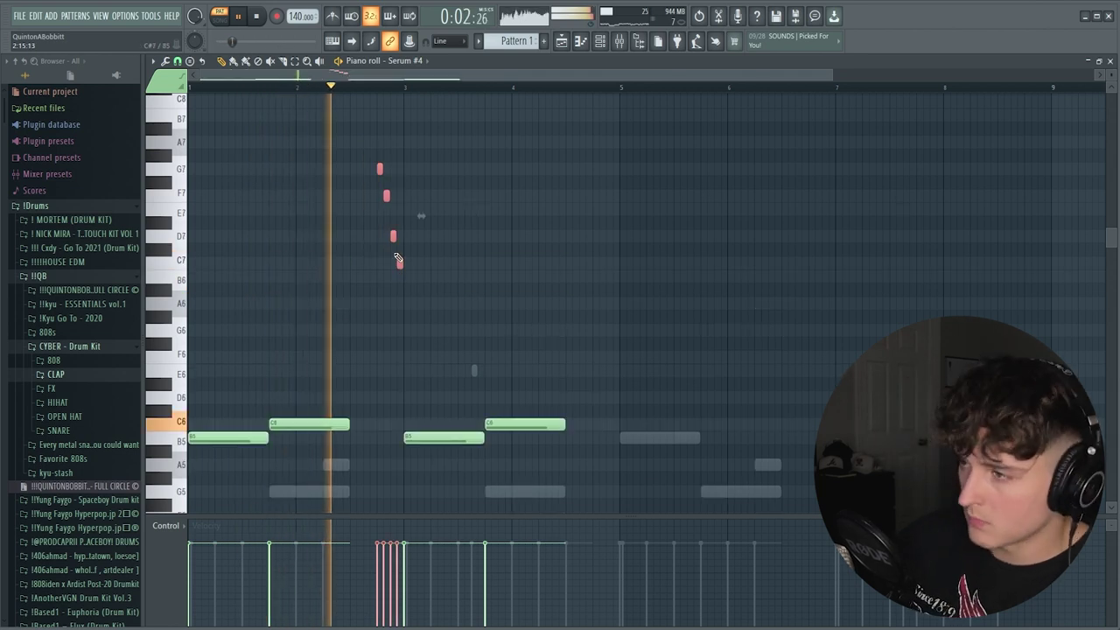
pyautogui.keyDown('ctrl'); pyautogui.click(655, 354); pyautogui.keyUp('ctrl')
pyautogui.press('space')
pyautogui.press('space')
# Delete the four-note descending run and duplicate the B5 and C6 phrase so it fills bars 5 to 8
pyautogui.moveTo(405, 266); pyautogui.dragTo(377, 162)
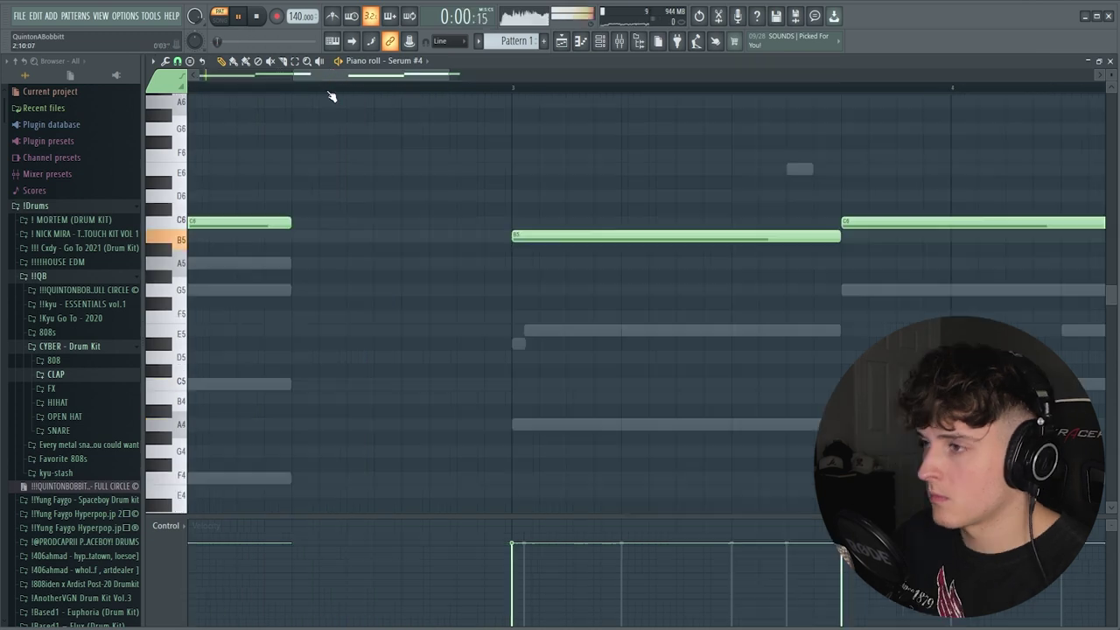
pyautogui.scroll(-6, 330, 96)
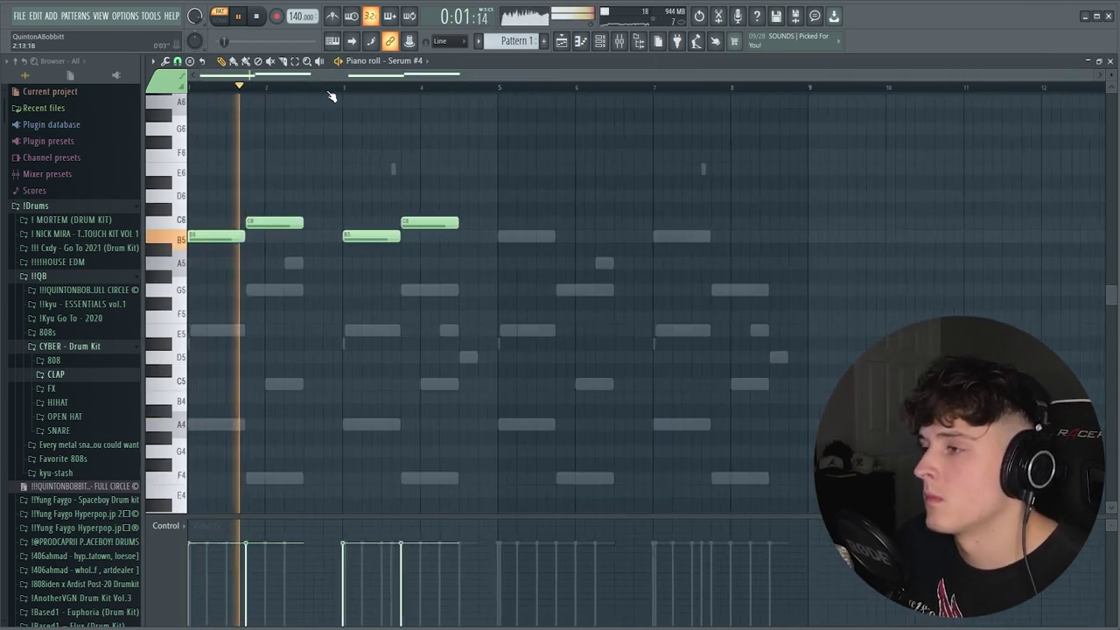
pyautogui.press('F6')
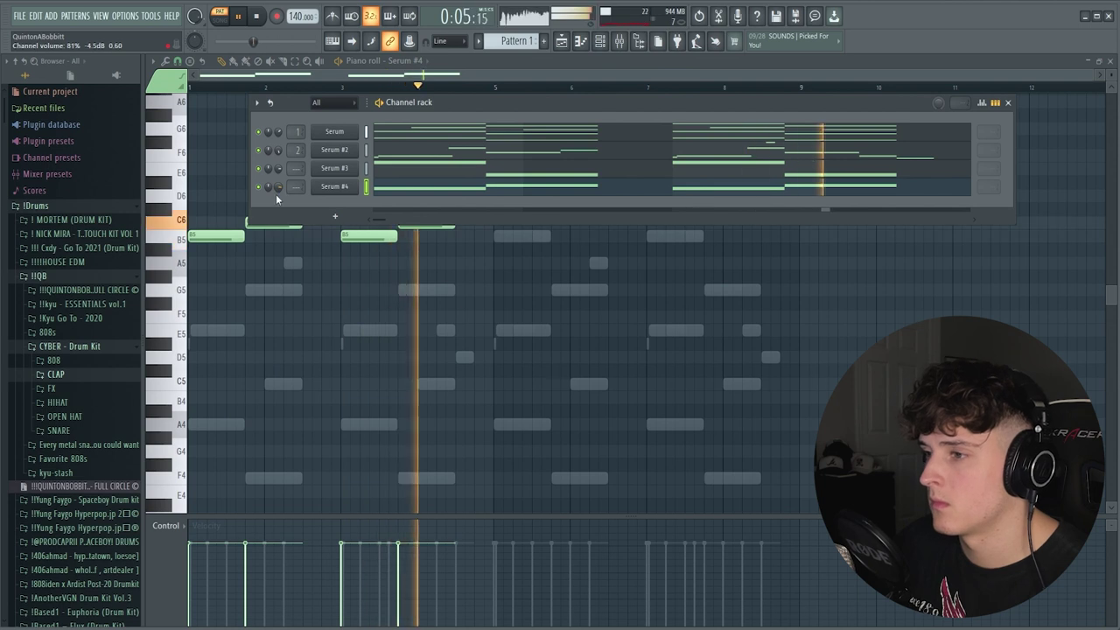
pyautogui.press('F6')
pyautogui.press('space')
pyautogui.hotkey('ctrl', 'b')
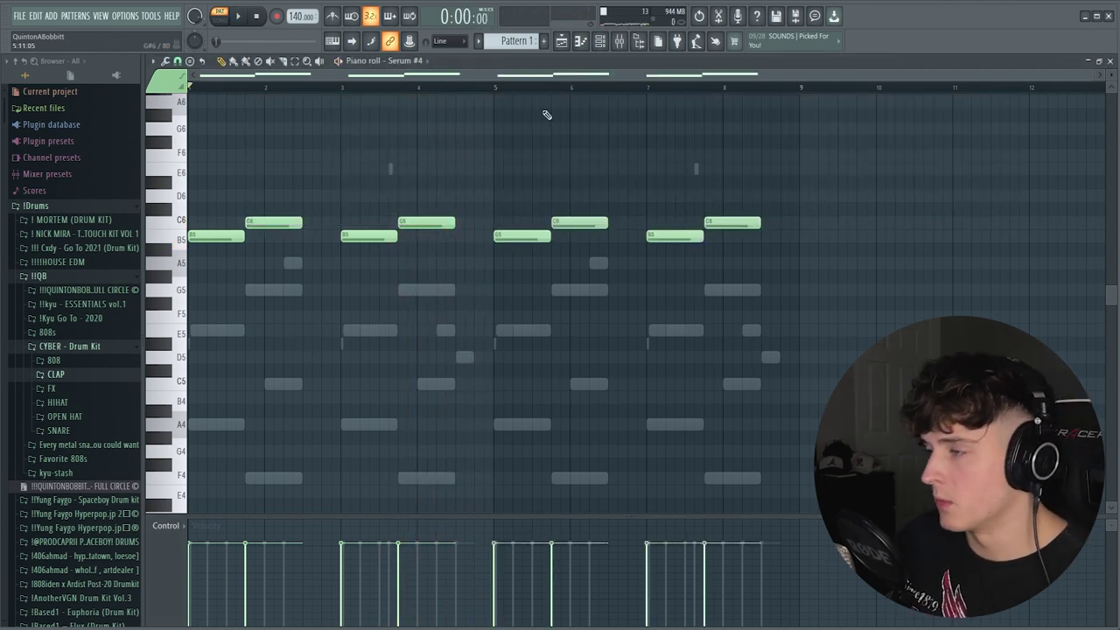
# Add a fifth Serum instrument channel and close its plugin window
pyautogui.click(606, 42)
pyautogui.click(316, 216)
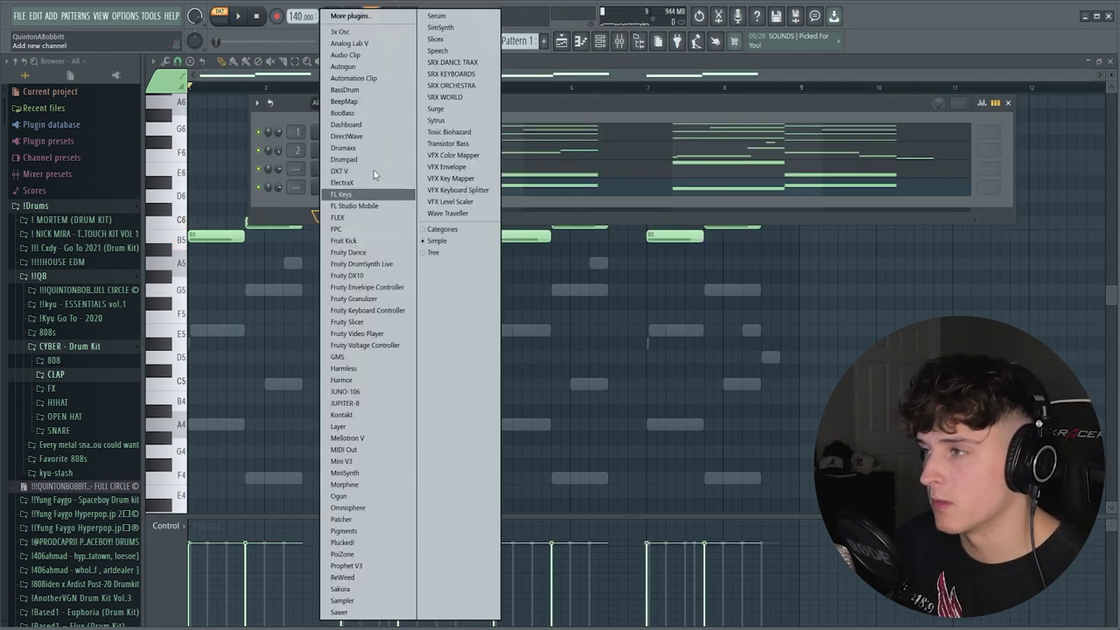
pyautogui.click(430, 17)
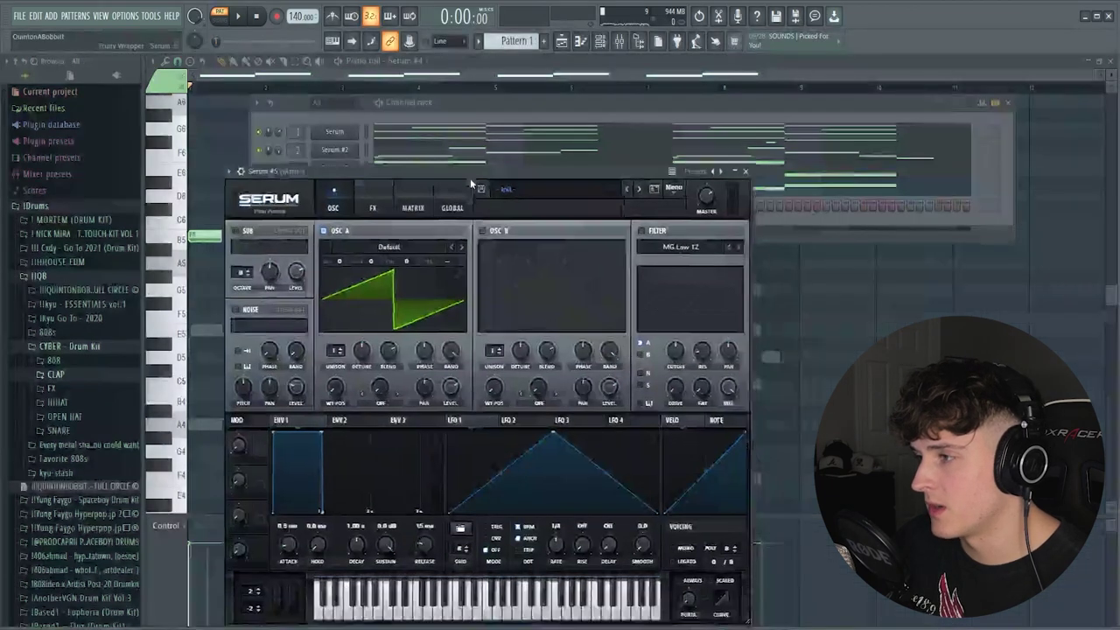
pyautogui.click(738, 172)
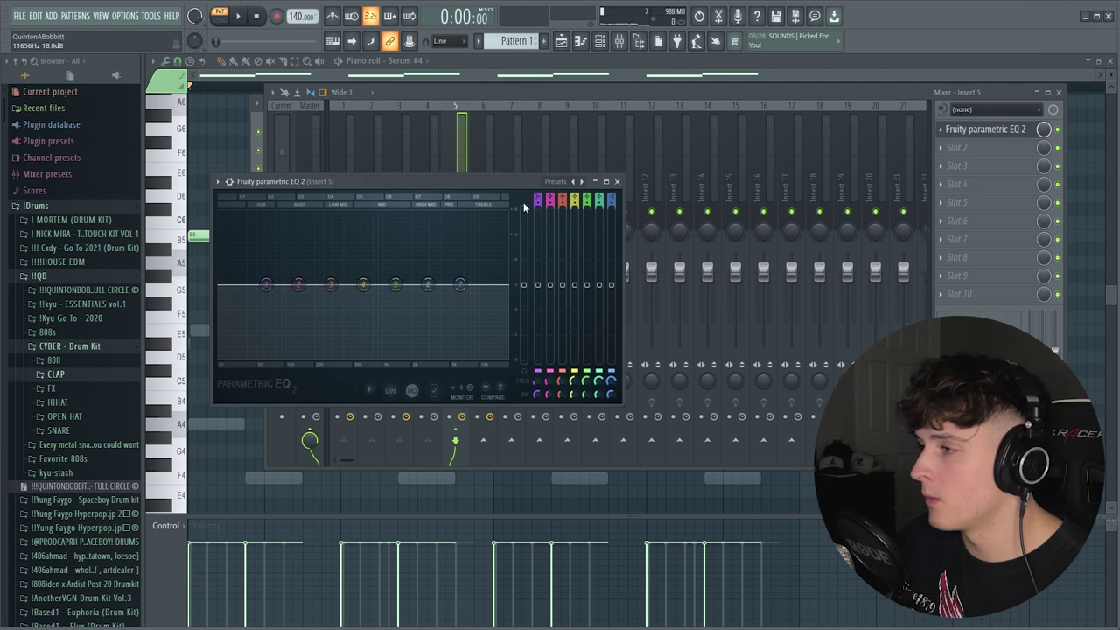
pyautogui.moveTo(426, 187); pyautogui.dragTo(463, 187)
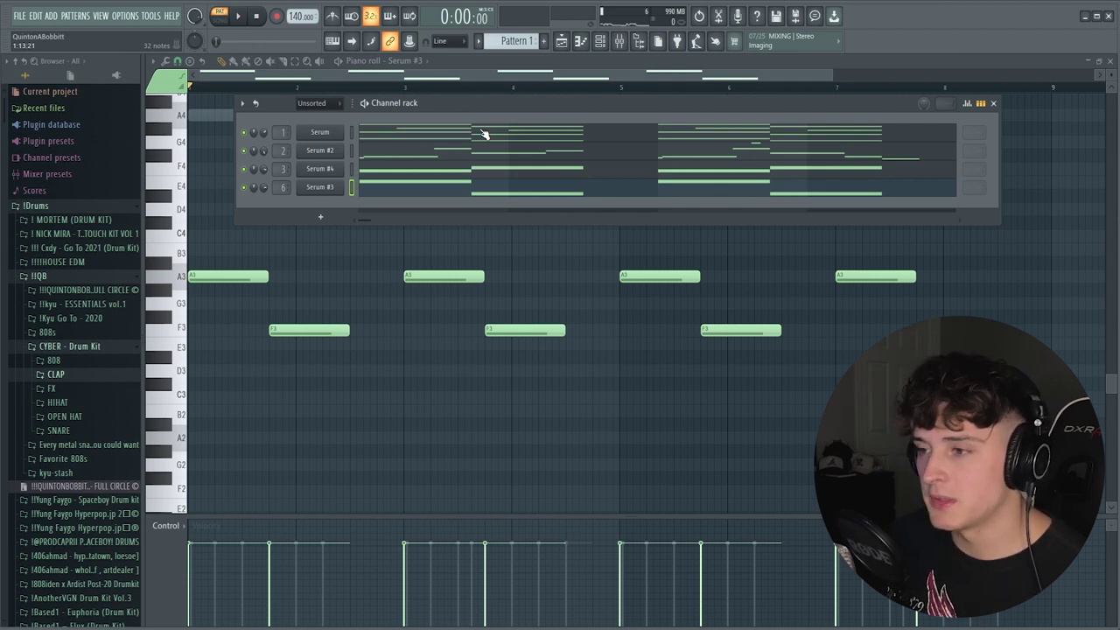
pyautogui.moveTo(470, 105); pyautogui.dragTo(461, 110)
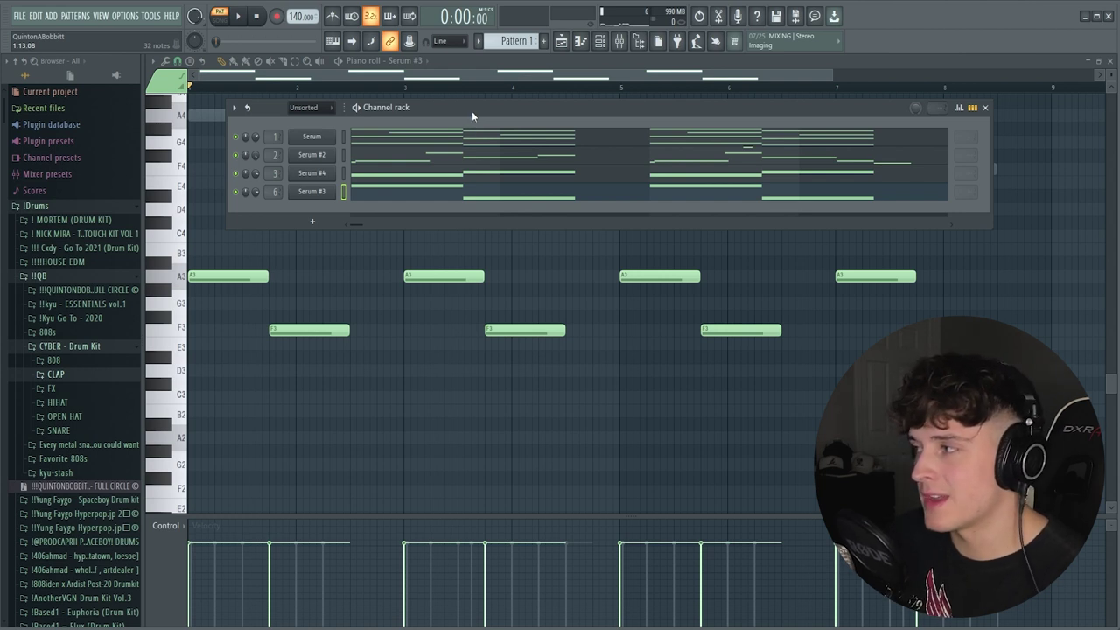
# Audition hi-hats in the CYBER drum kit's HIHAT folder and add the "hh - wepon" sample as a new channel
pyautogui.click(88, 349)
pyautogui.scroll(-3, 77, 341)
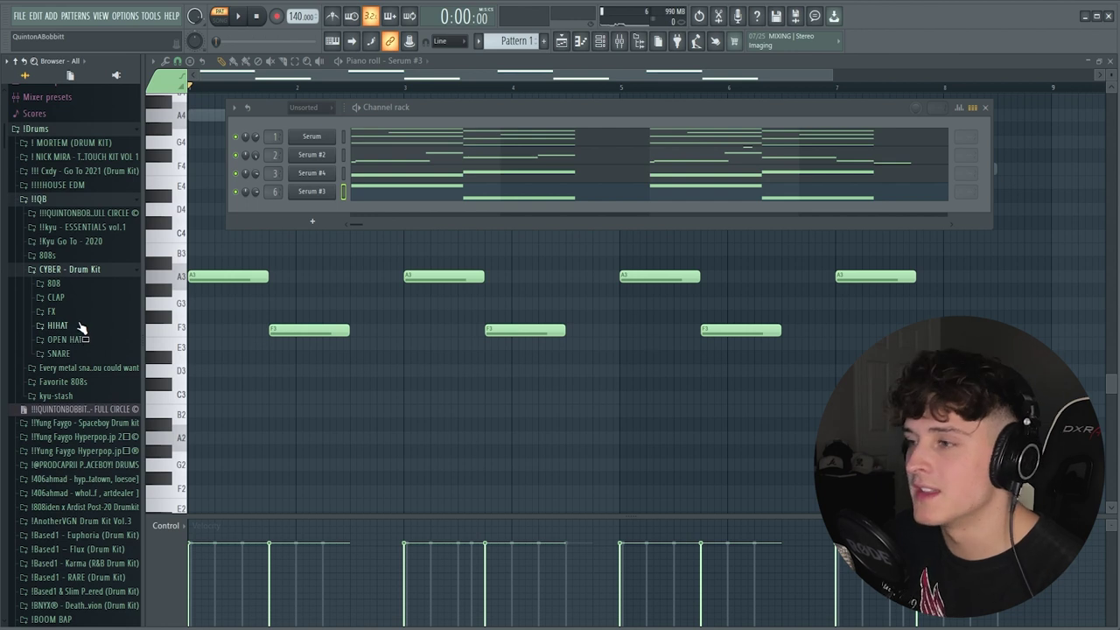
pyautogui.click(81, 327)
pyautogui.click(74, 367)
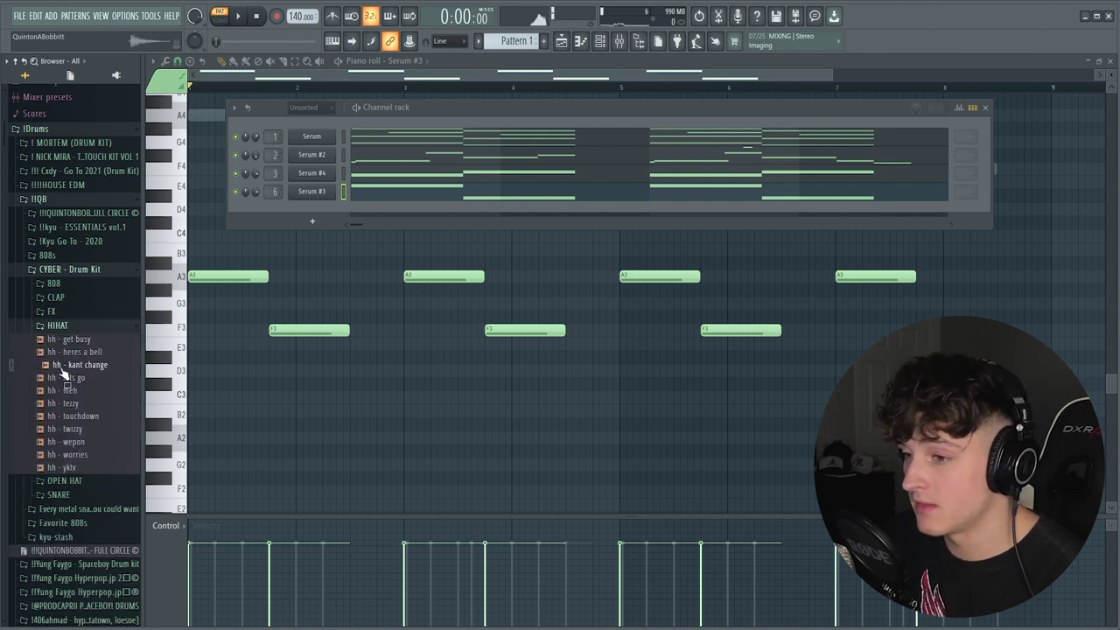
pyautogui.moveTo(68, 442); pyautogui.dragTo(253, 214)
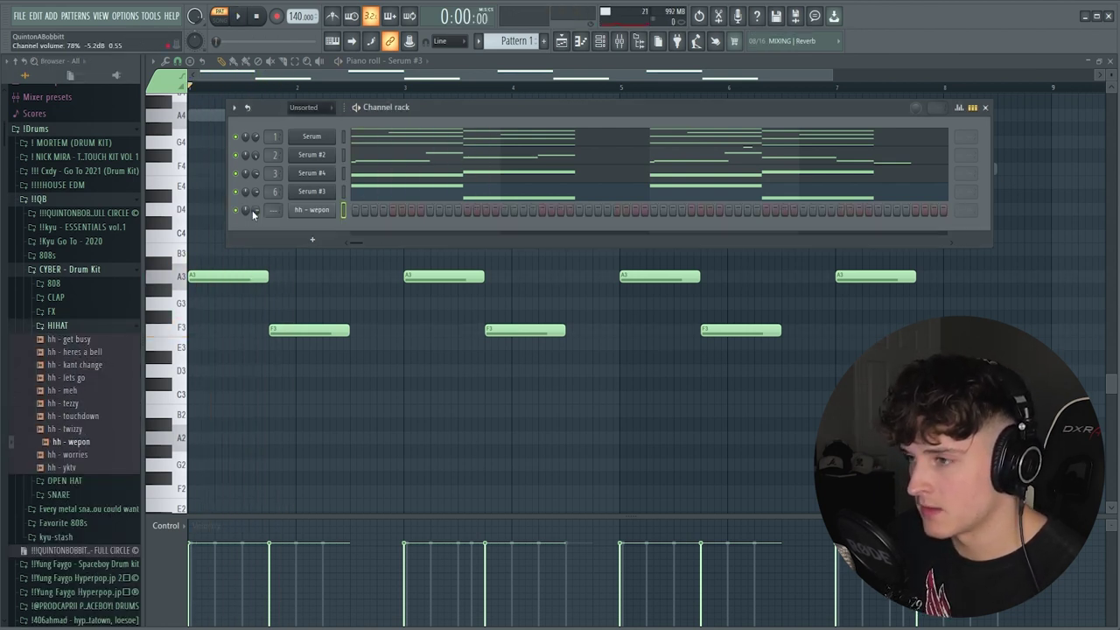
# Fill the "hh - wepon" channel with a hit on every second step and play the beat
pyautogui.rightClick(305, 210)
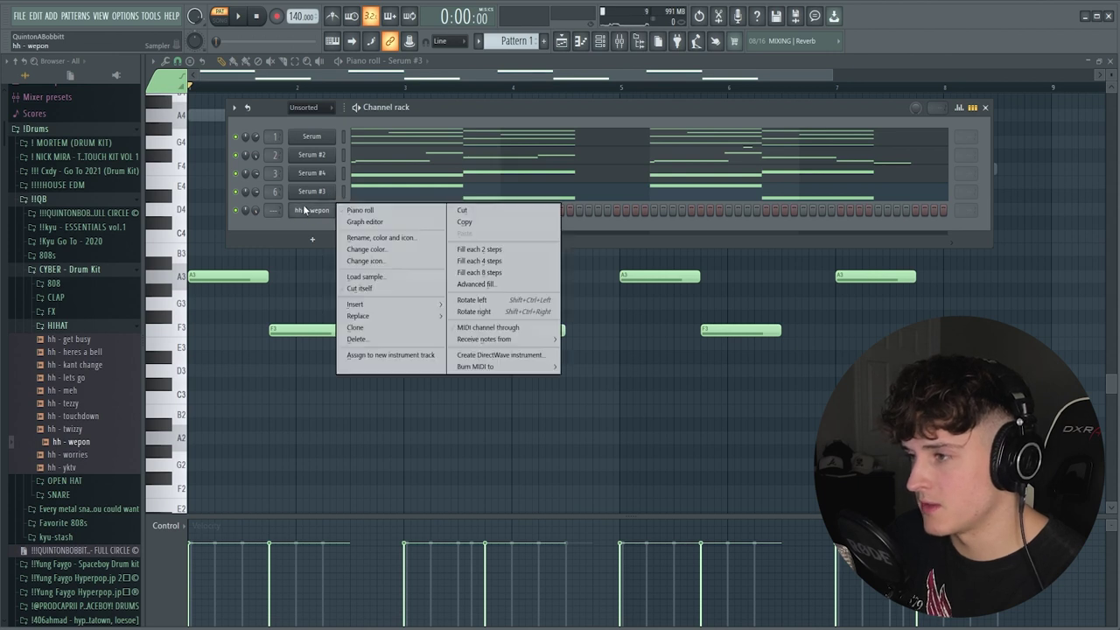
pyautogui.click(485, 252)
pyautogui.press('space')
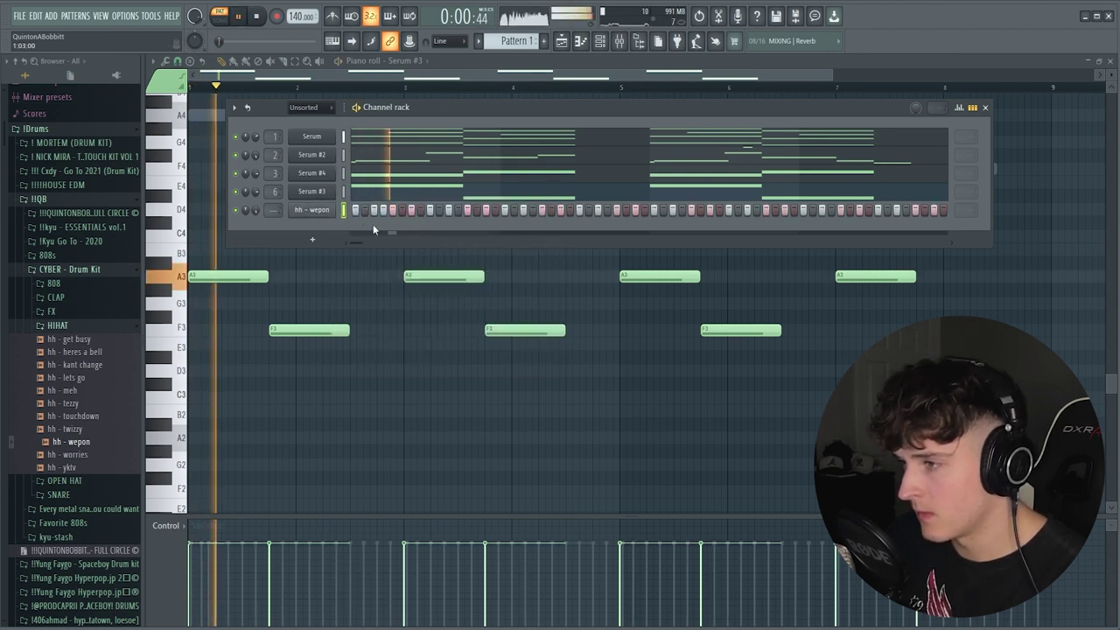
pyautogui.press('space')
pyautogui.press('space')
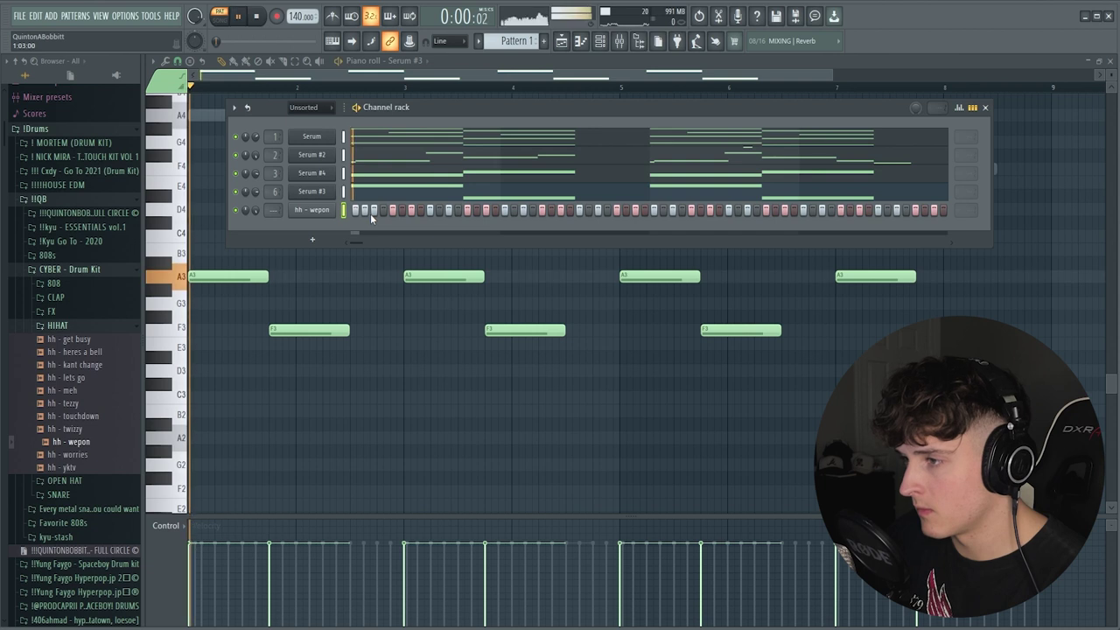
# Add extra hi-hat hits for short rolls in bars 1 and 2, and delete all hits after step 13 of bar 2
pyautogui.click(475, 212)
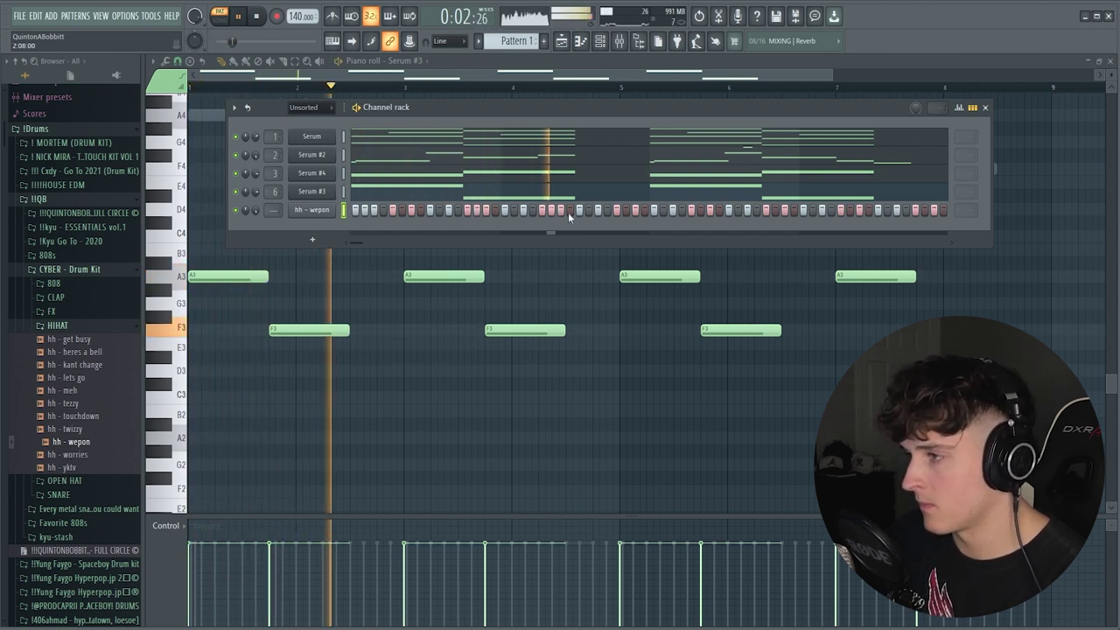
pyautogui.moveTo(660, 213); pyautogui.dragTo(828, 211)
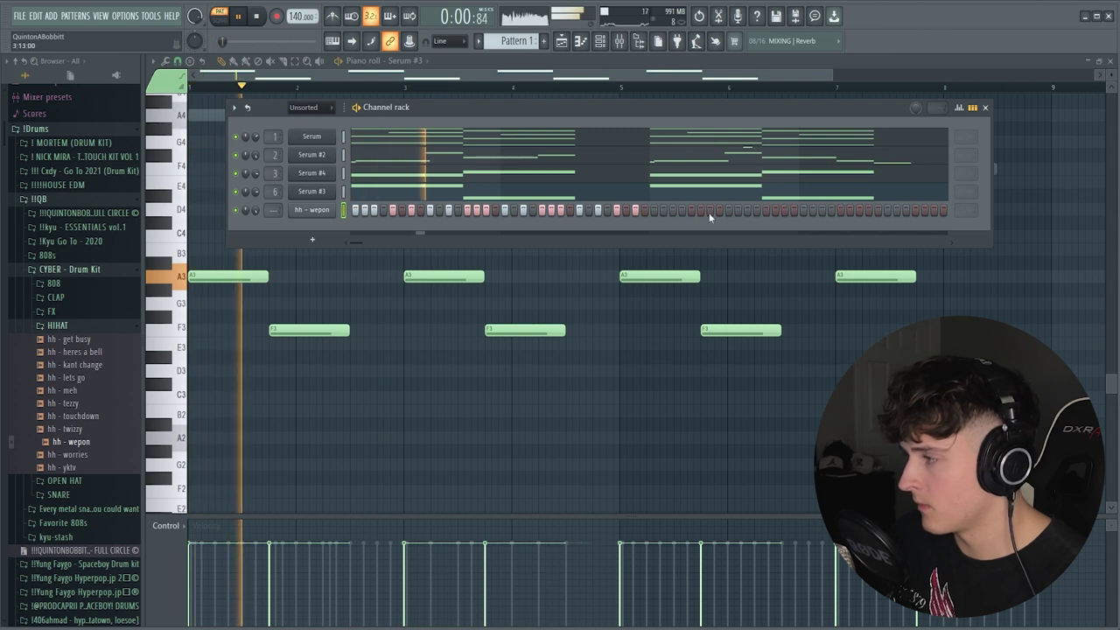
pyautogui.rightClick(323, 210)
pyautogui.click(360, 211)
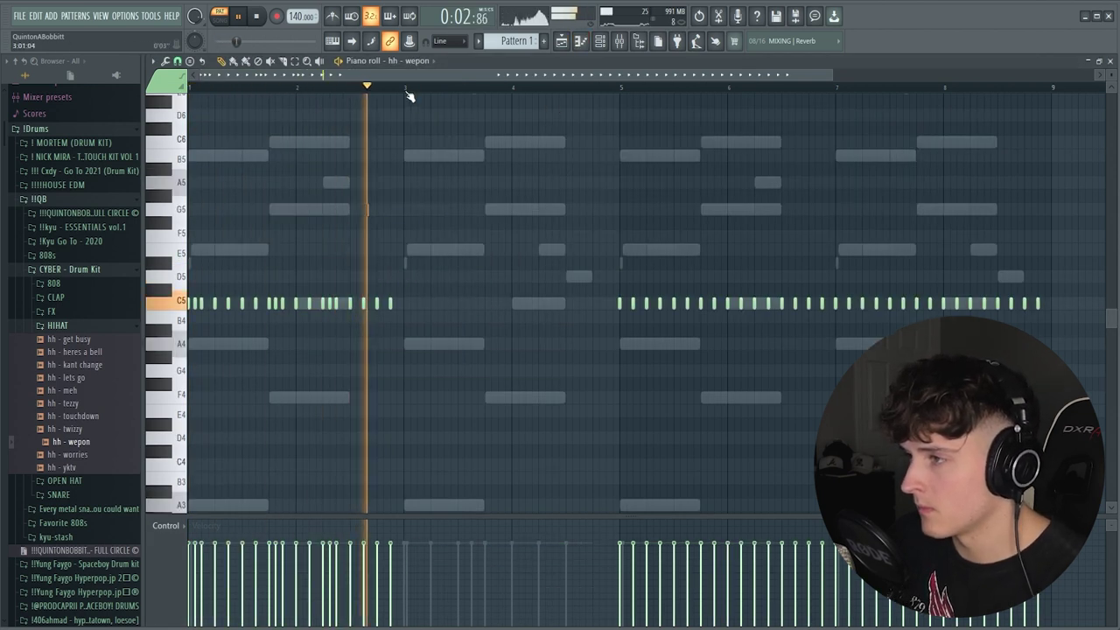
pyautogui.moveTo(609, 308)
pyautogui.mouseDown()
pyautogui.moveTo(1055, 309)
pyautogui.moveTo(599, 304)
pyautogui.moveTo(852, 307)
pyautogui.mouseUp()
pyautogui.rightClick(392, 306)
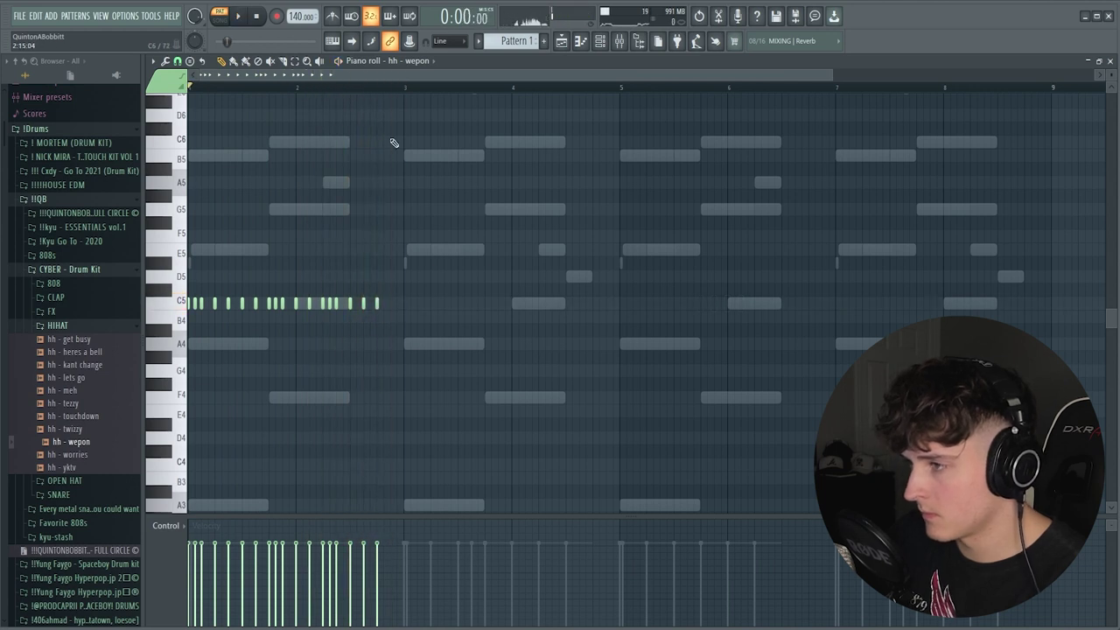
# Duplicate the two-bar hi-hat pattern until it fills all eight bars, and play it from the start
pyautogui.press('space')
pyautogui.hotkey('ctrl', 'b')
pyautogui.hotkey('ctrl', 'b')
pyautogui.hotkey('ctrl', 'b')
pyautogui.hotkey('ctrl', 'd')
pyautogui.moveTo(251, 88); pyautogui.dragTo(188, 90)
pyautogui.press('space')
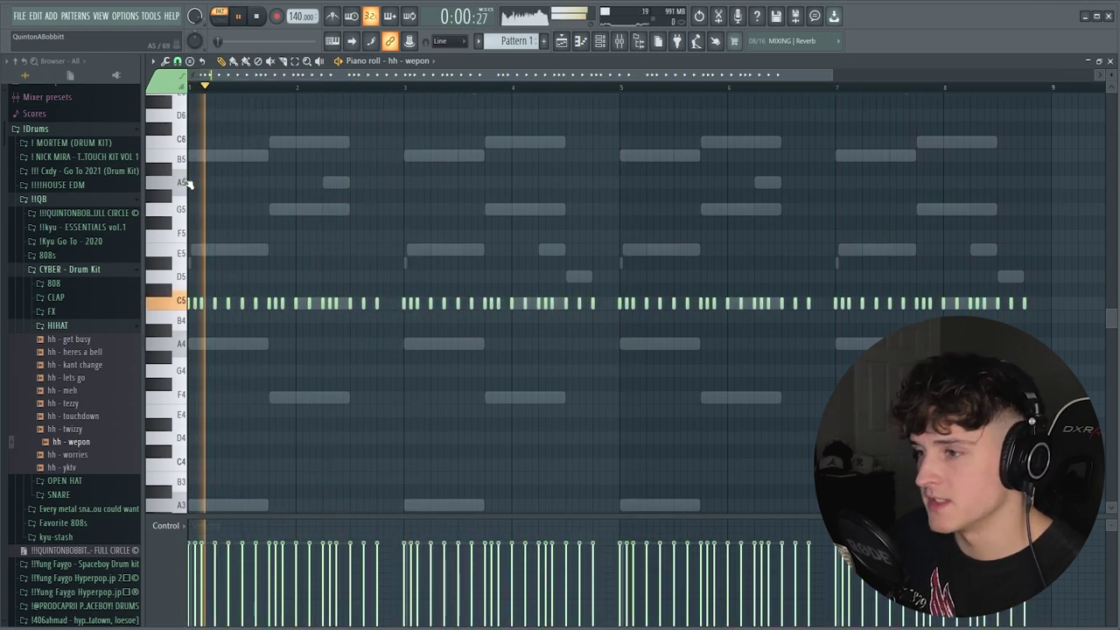
# Add "clap - lets get this shit" from the CLAP folder as a channel with a hit on step 9, and play the beat
pyautogui.click(57, 326)
pyautogui.press('space')
pyautogui.press('F6')
pyautogui.click(56, 297)
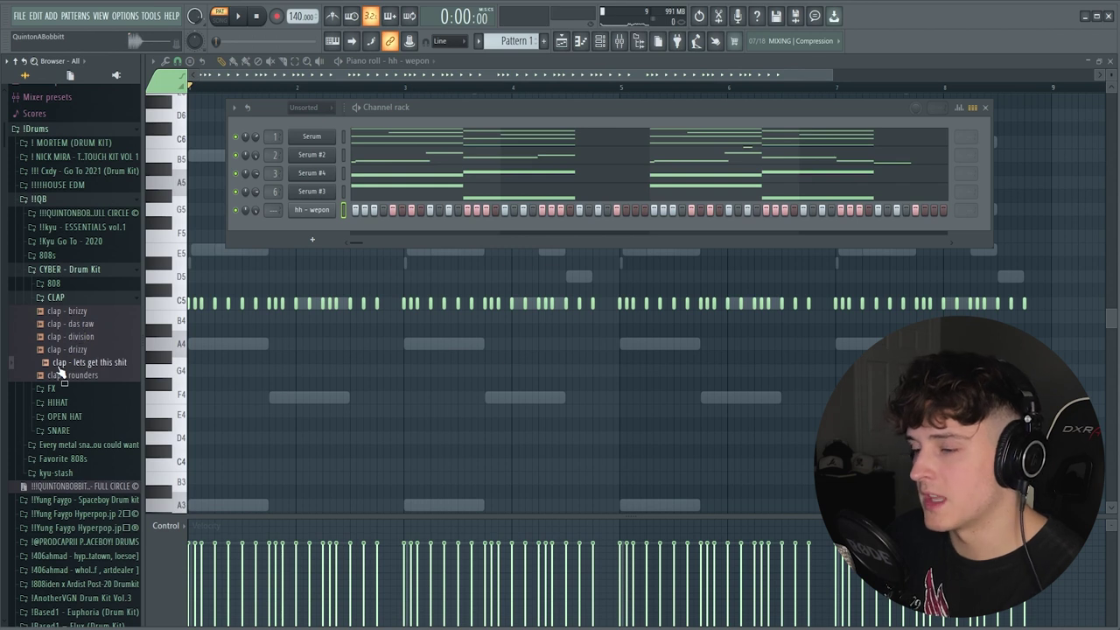
pyautogui.moveTo(281, 227); pyautogui.dragTo(282, 229)
pyautogui.press('space')
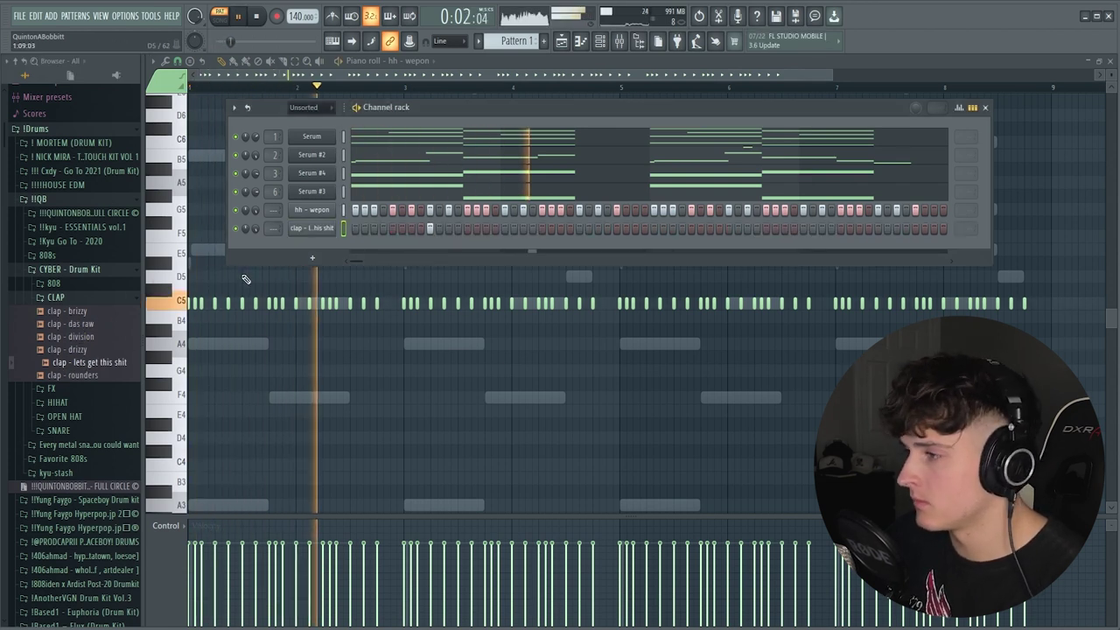
# Add the "strength - snare" sample as a channel with hits on step 9 of every even bar and step 15 of bars 4 and 8
pyautogui.click(59, 430)
pyautogui.press('space')
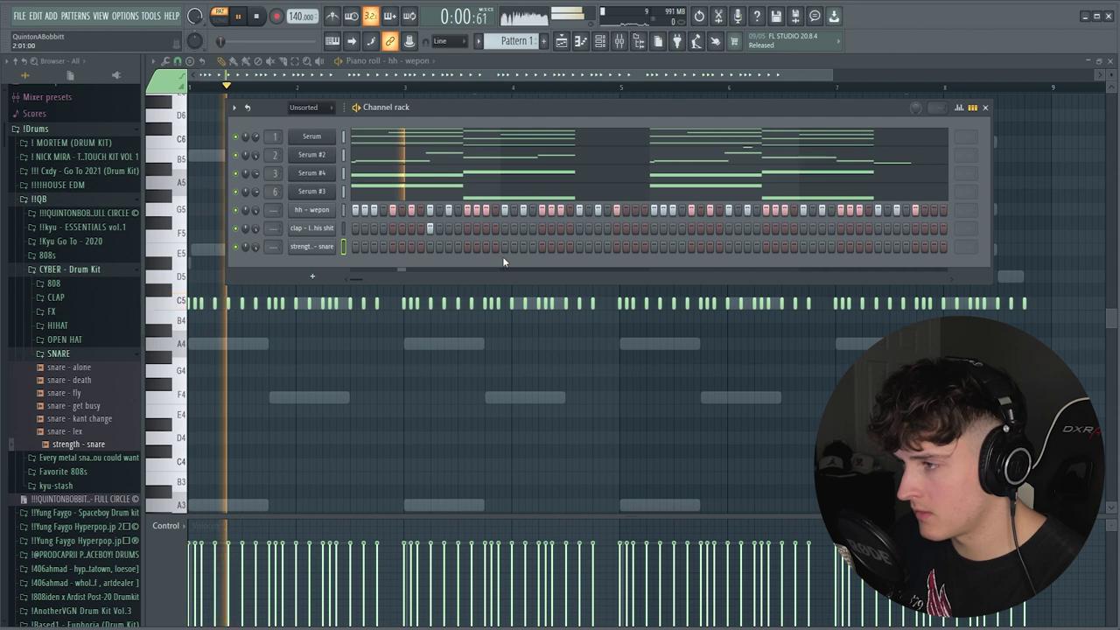
pyautogui.click(578, 247)
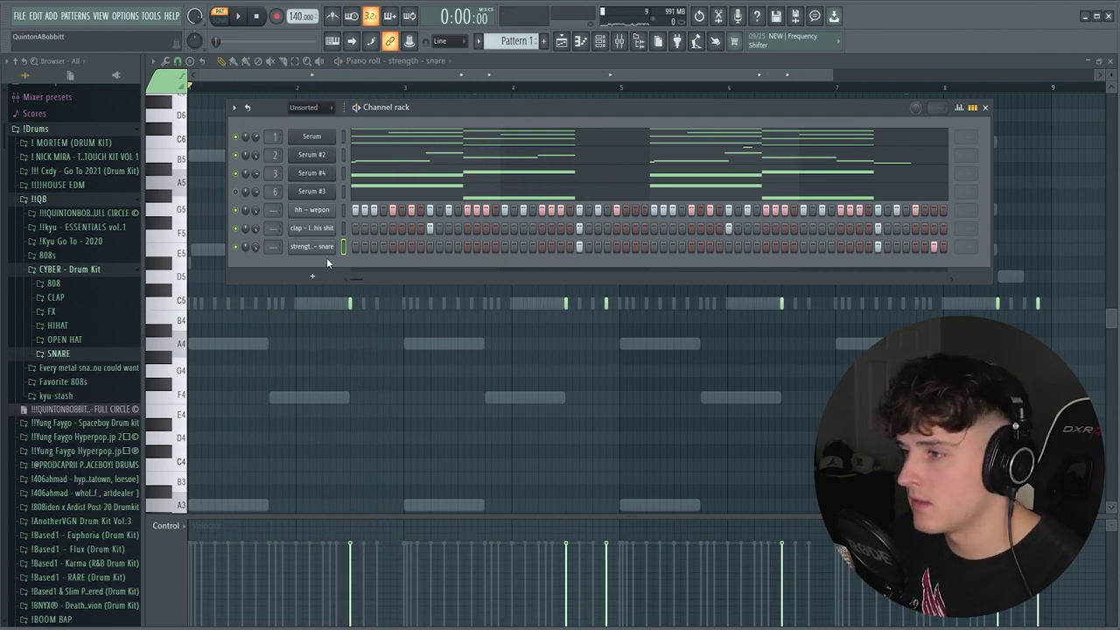
# Audition the kit's 808 samples, add "808 - TWIZZY" as a new channel set to cut itself, and listen with the beat
pyautogui.click(48, 284)
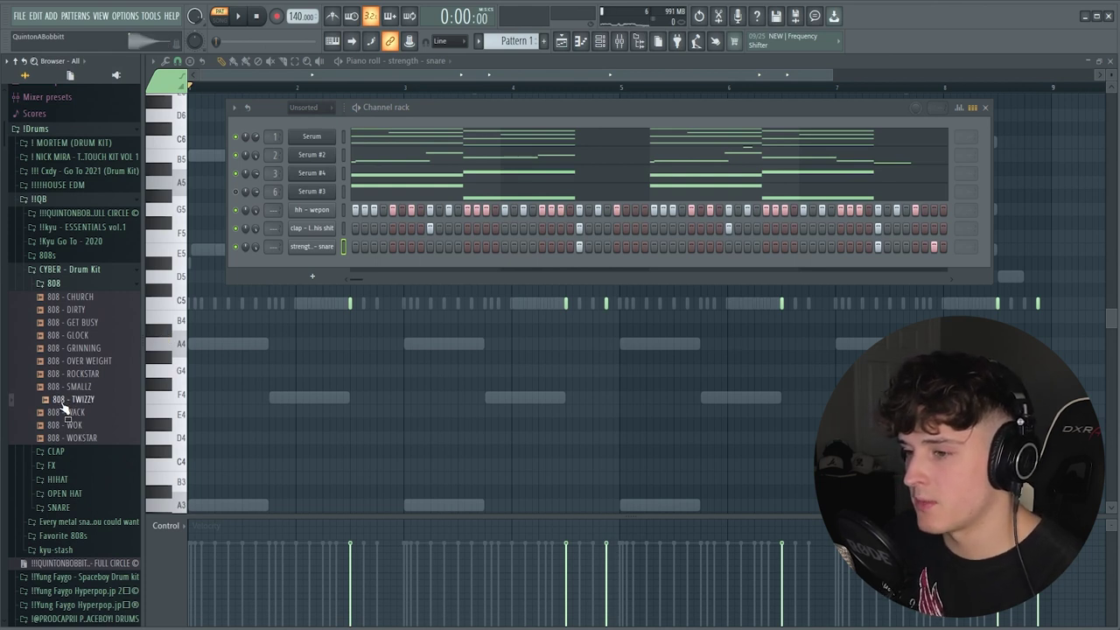
pyautogui.moveTo(292, 205); pyautogui.dragTo(308, 222)
pyautogui.rightClick(326, 231)
pyautogui.click(359, 305)
pyautogui.press('space')
pyautogui.press('space')
pyautogui.press('space')
pyautogui.press('space')
# Place four short A5 notes two steps apart from the start of bar 1 in the "808 - TWIZZY" channel and listen
pyautogui.rightClick(321, 213)
pyautogui.click(354, 212)
pyautogui.press('space')
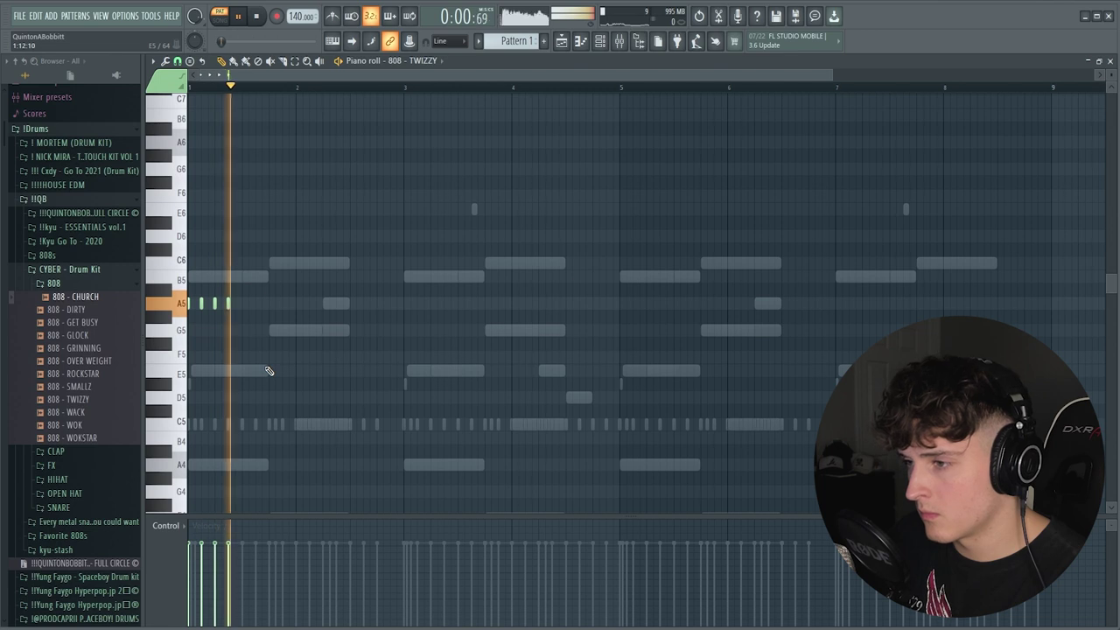
pyautogui.press('space')
# Place a short F4 note on step 13 of bar 1 in the "808 - CHURCH" channel's piano roll
pyautogui.press('F6')
pyautogui.rightClick(324, 228)
pyautogui.click(323, 231)
pyautogui.rightClick(323, 229)
pyautogui.click(360, 229)
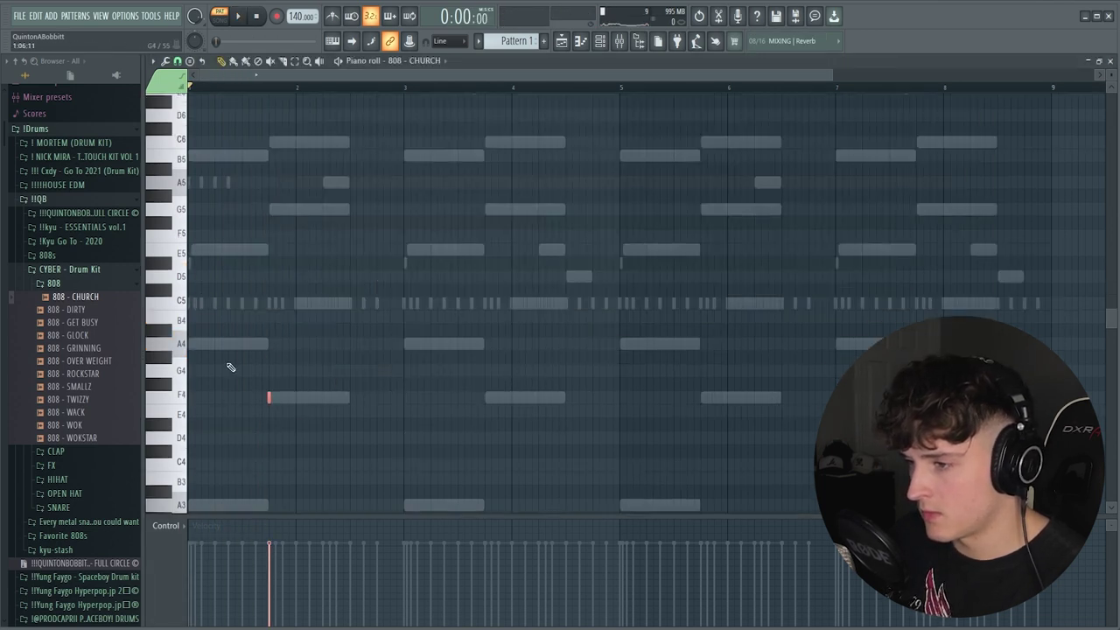
# Try the "808 - CHURCH" note at F6, settle it at F5, and play the beat
pyautogui.hotkey('ctrl', 'Up')
pyautogui.hotkey('ctrl', 'Up')
pyautogui.press('space')
pyautogui.press('space')
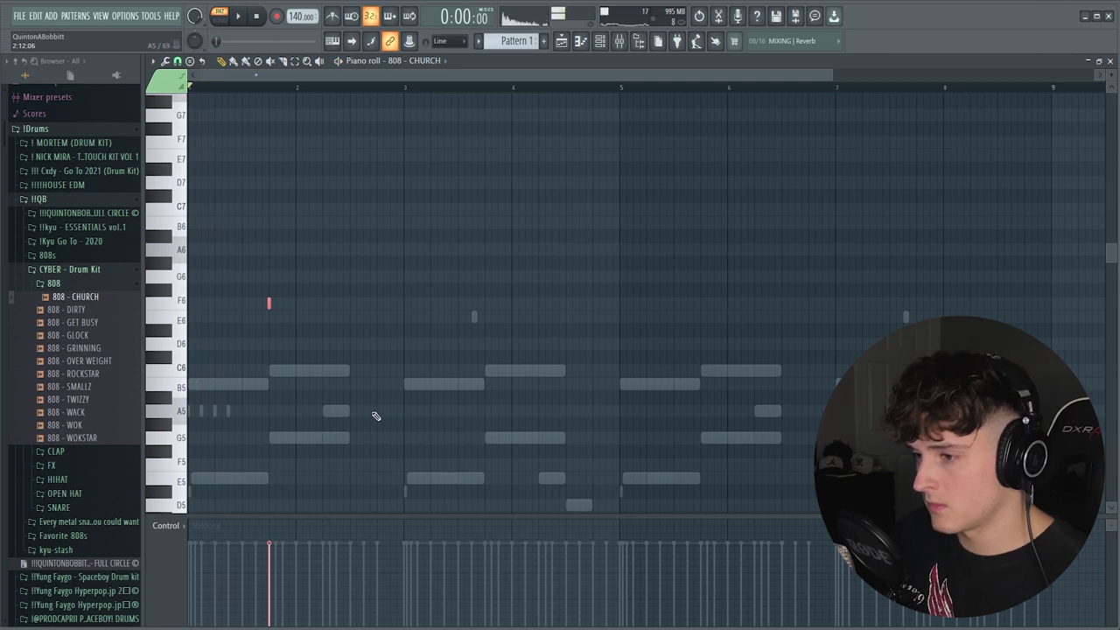
pyautogui.hotkey('ctrl', 'Down')
pyautogui.press('space')
pyautogui.click(318, 304)
pyautogui.press('space')
pyautogui.rightClick(318, 305)
# Place three more short F5 notes on steps 3, 9 and 13 of bar 2, listening to the "808 - CHURCH" rhythm
pyautogui.press('space')
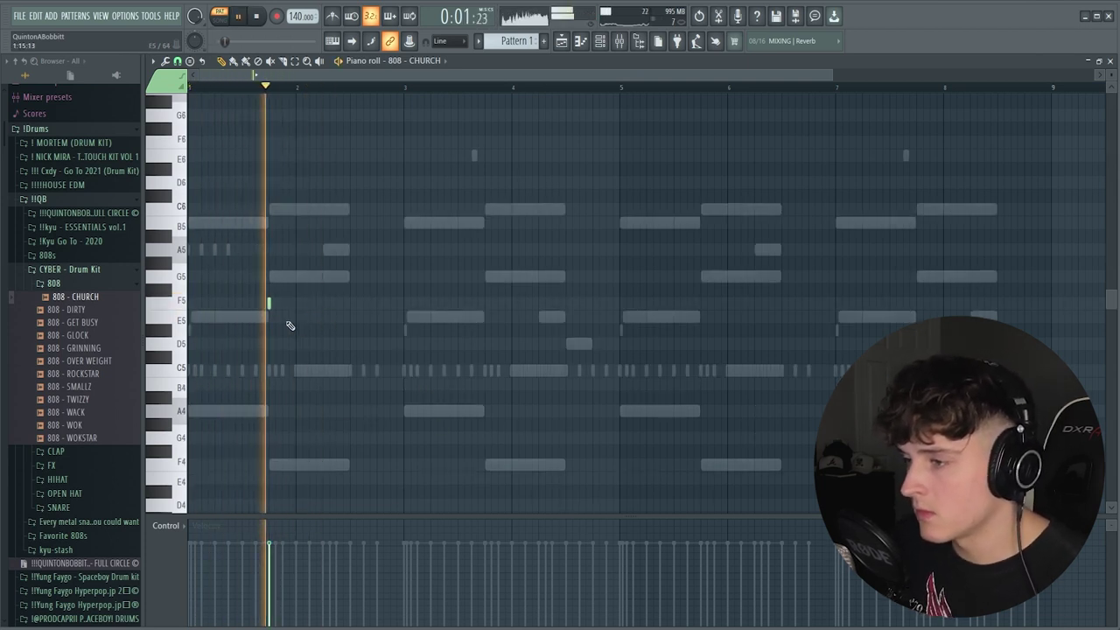
pyautogui.click(309, 303)
pyautogui.press('space')
pyautogui.press('space')
pyautogui.click(351, 304)
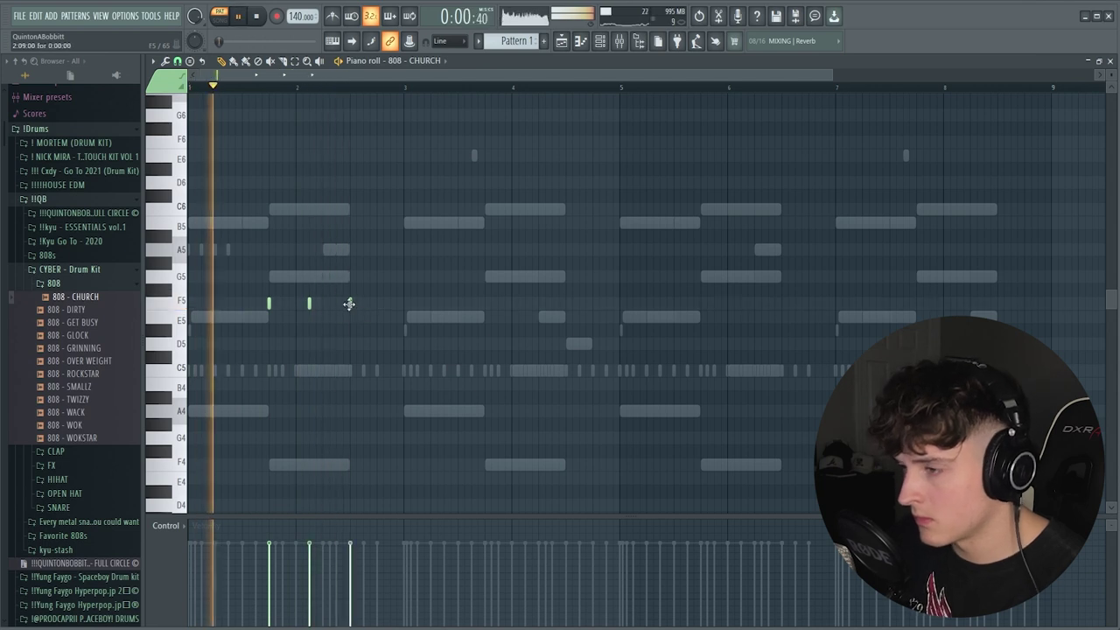
pyautogui.click(376, 303)
pyautogui.press('space')
pyautogui.press('space')
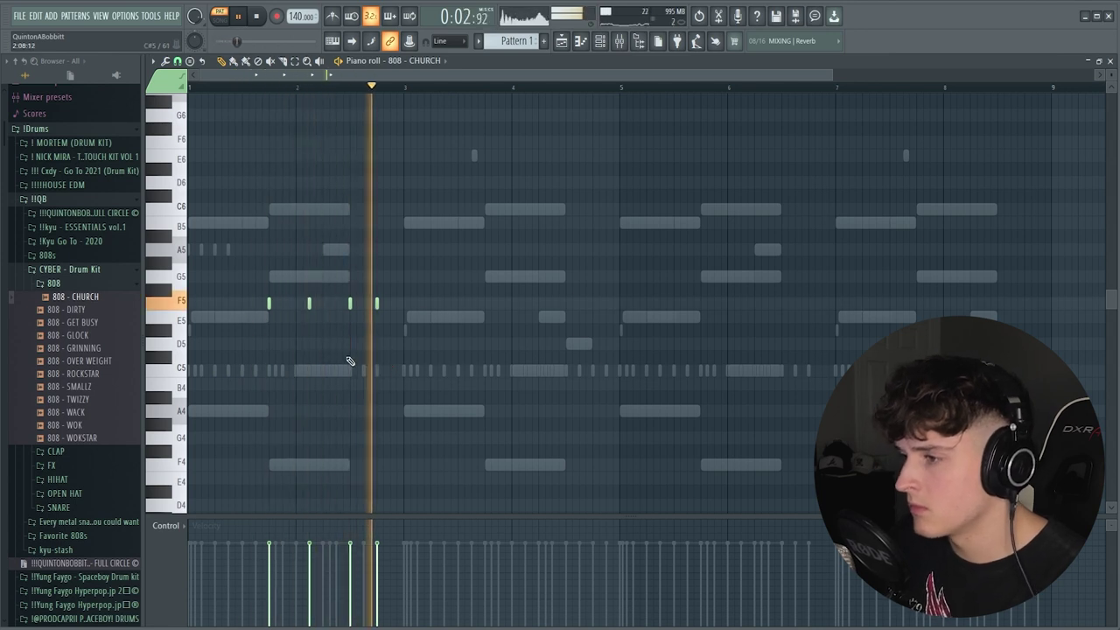
pyautogui.press('space')
pyautogui.press('space')
# Enable the volume envelope of "808 - CHURCH" with full hold and 0% release, and play the beat
pyautogui.click(599, 41)
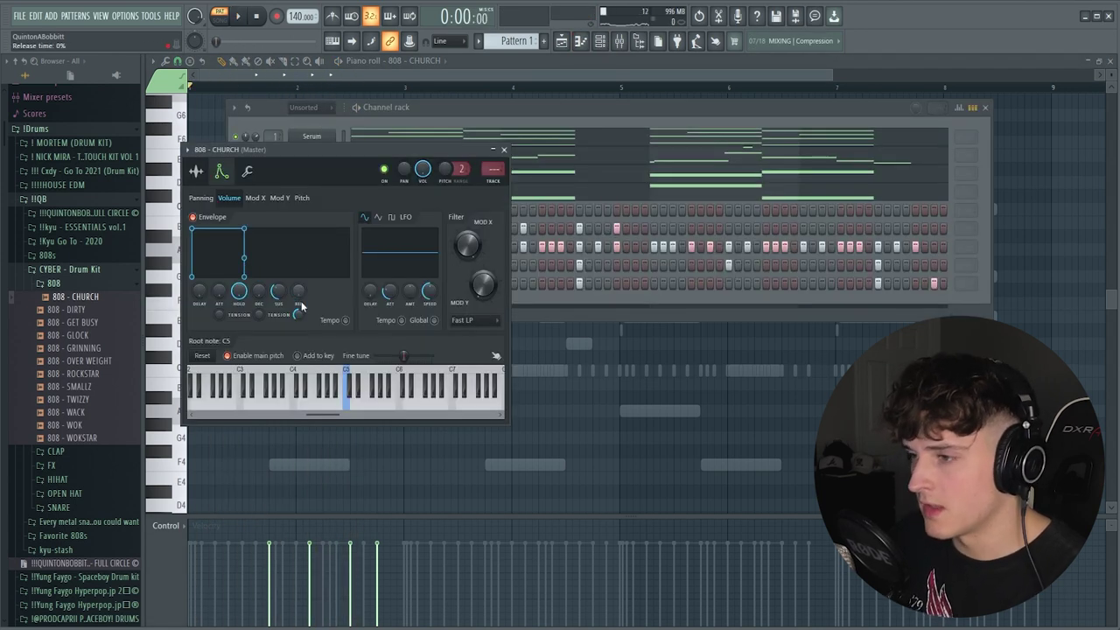
pyautogui.moveTo(260, 149); pyautogui.dragTo(340, 135)
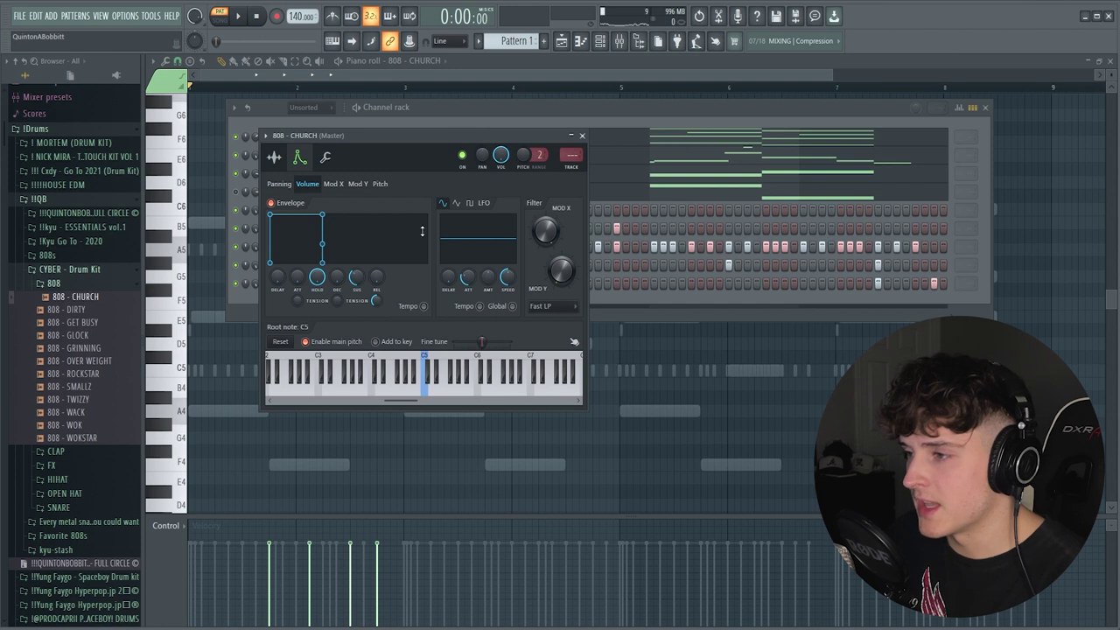
pyautogui.click(581, 136)
pyautogui.press('space')
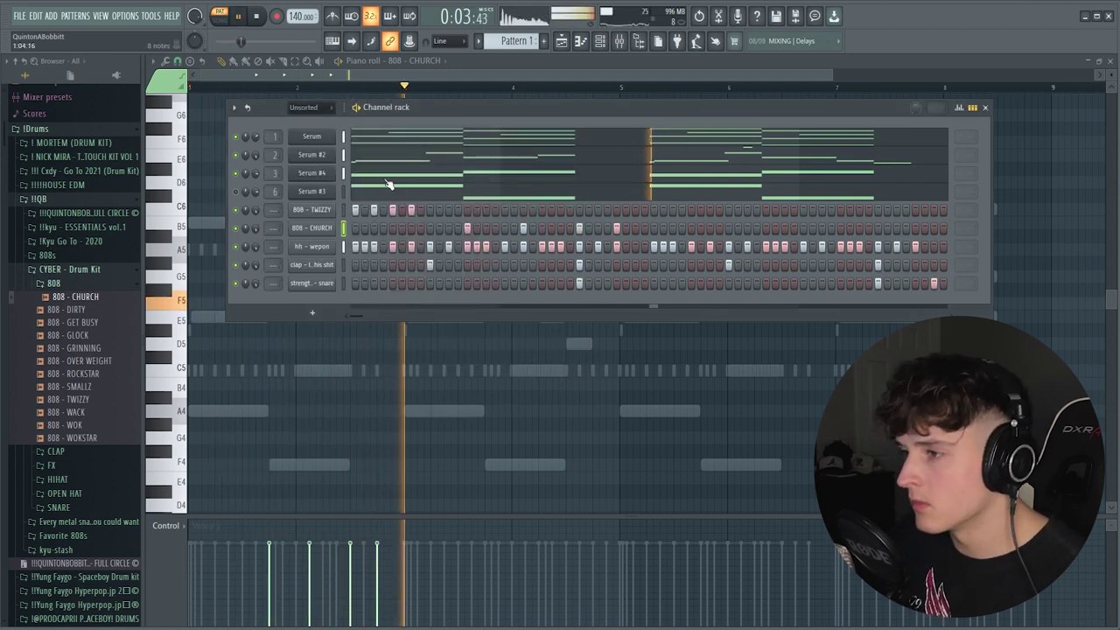
# Check the "808 - TWIZZY" channel settings and replace its sample with "808 - OVER WEIGHT" while the beat plays
pyautogui.click(311, 209)
pyautogui.press('space')
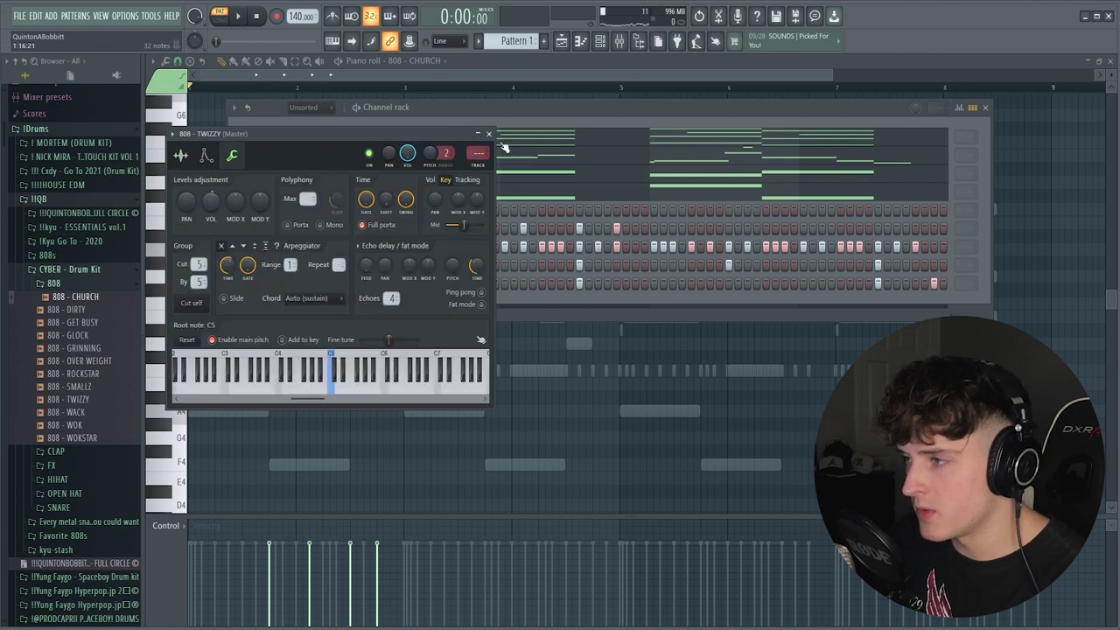
pyautogui.click(489, 133)
pyautogui.click(311, 229)
pyautogui.press('space')
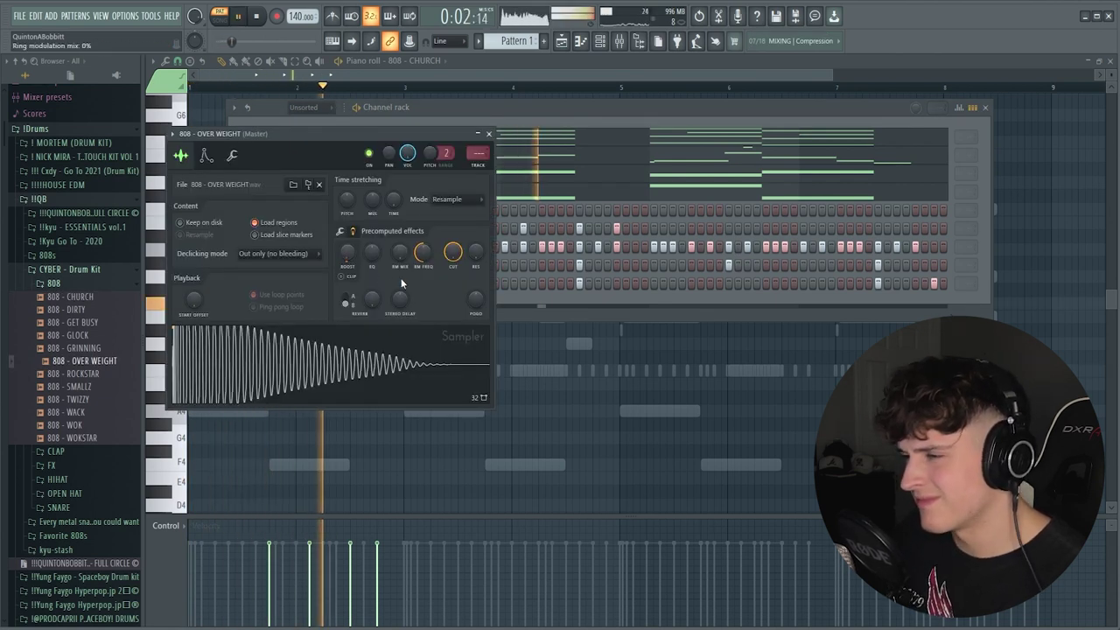
# Raise the fade-out of the "808 - OVER WEIGHT" sample, look at its volume envelope, and close the channel settings
pyautogui.click(340, 232)
pyautogui.moveTo(425, 300); pyautogui.dragTo(425, 273)
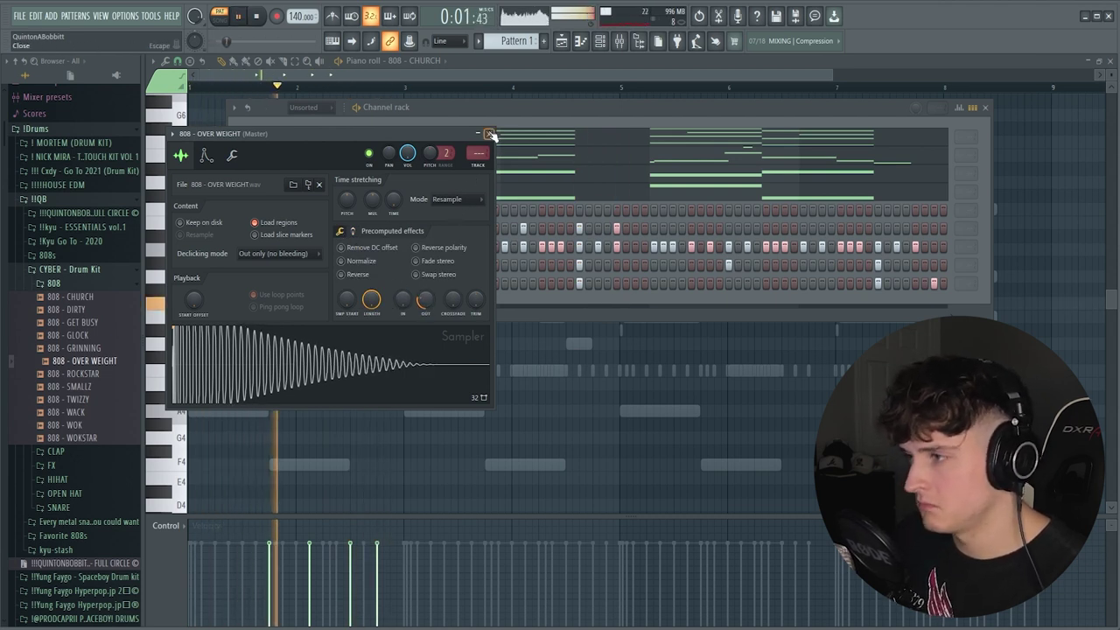
pyautogui.click(206, 154)
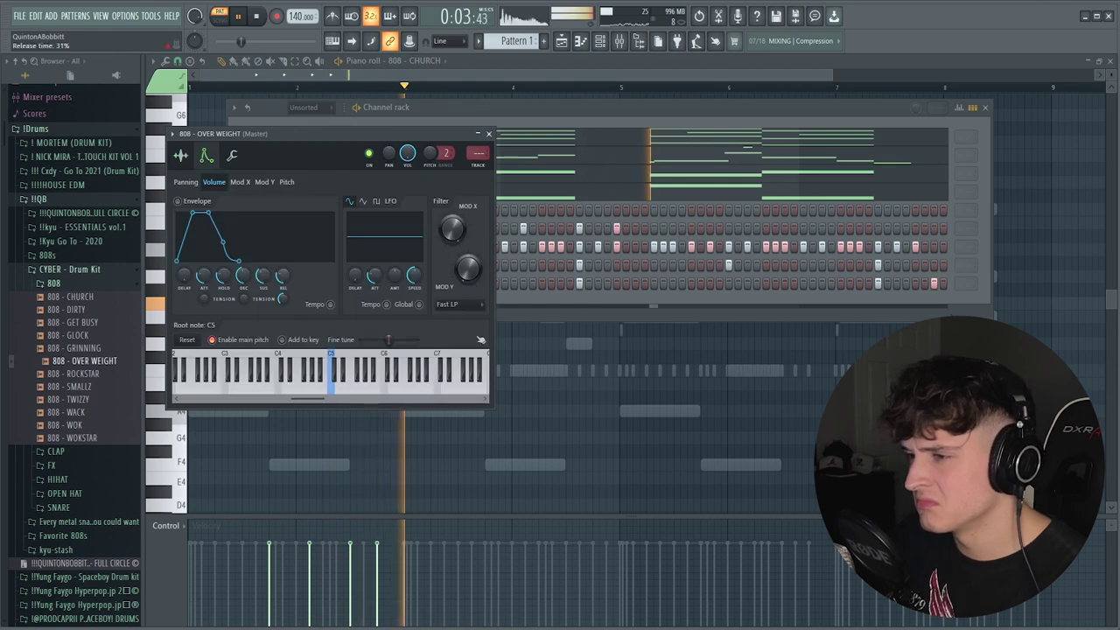
pyautogui.press('space')
pyautogui.click(489, 135)
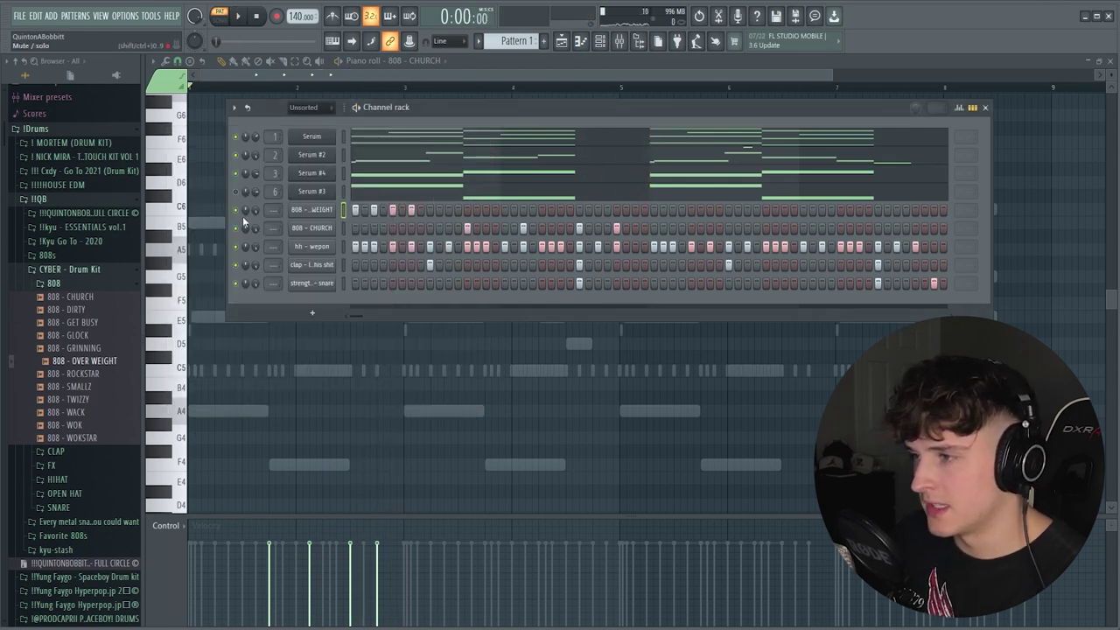
# Lengthen the "808 - OVER WEIGHT" A5 notes through step 12 and the first three "808 - CHURCH" F5 notes so they run back to back
pyautogui.rightClick(331, 211)
pyautogui.click(369, 210)
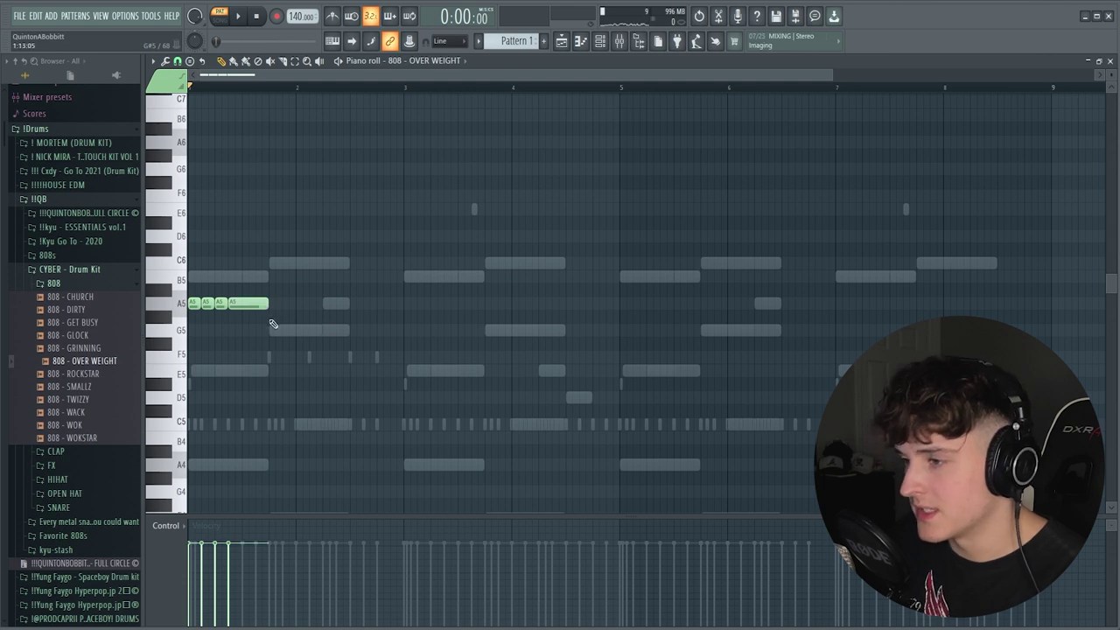
pyautogui.rightClick(377, 357)
pyautogui.rightClick(377, 357)
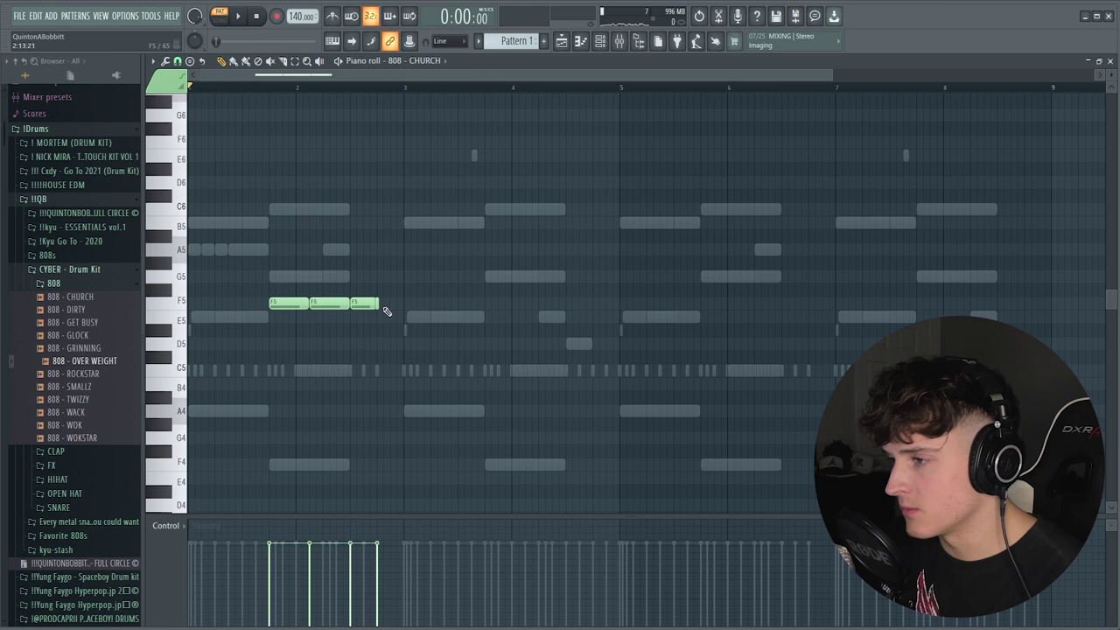
# Extend the last "808 - CHURCH" F5 note to the start of bar 3 and slightly raise the velocity of all four notes
pyautogui.press('space')
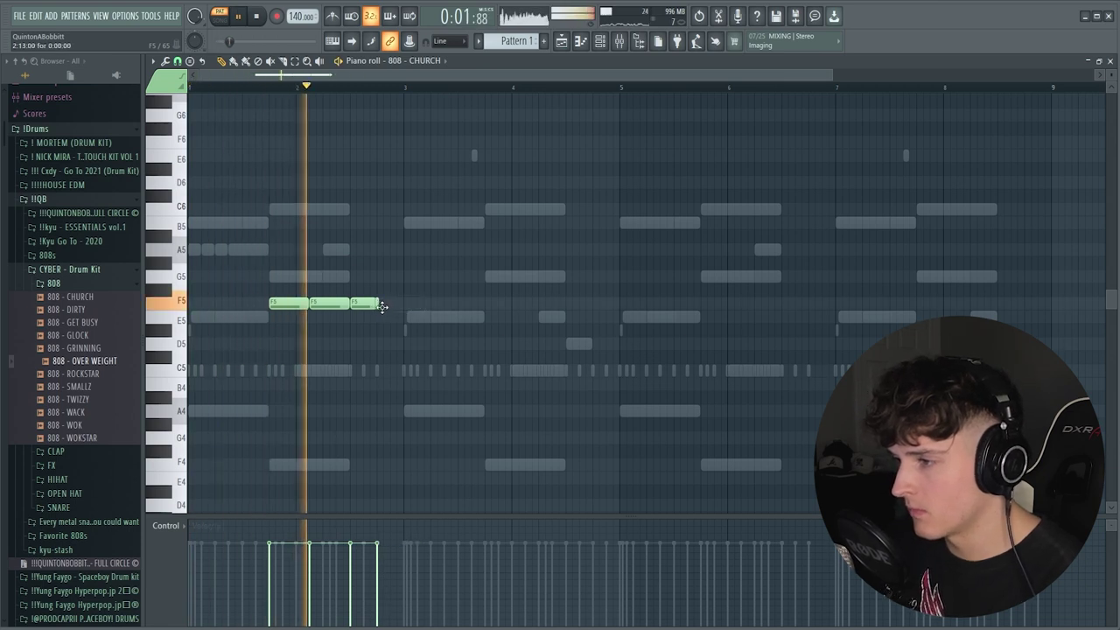
pyautogui.press('space')
pyautogui.click(390, 303)
pyautogui.moveTo(455, 350); pyautogui.dragTo(283, 255)
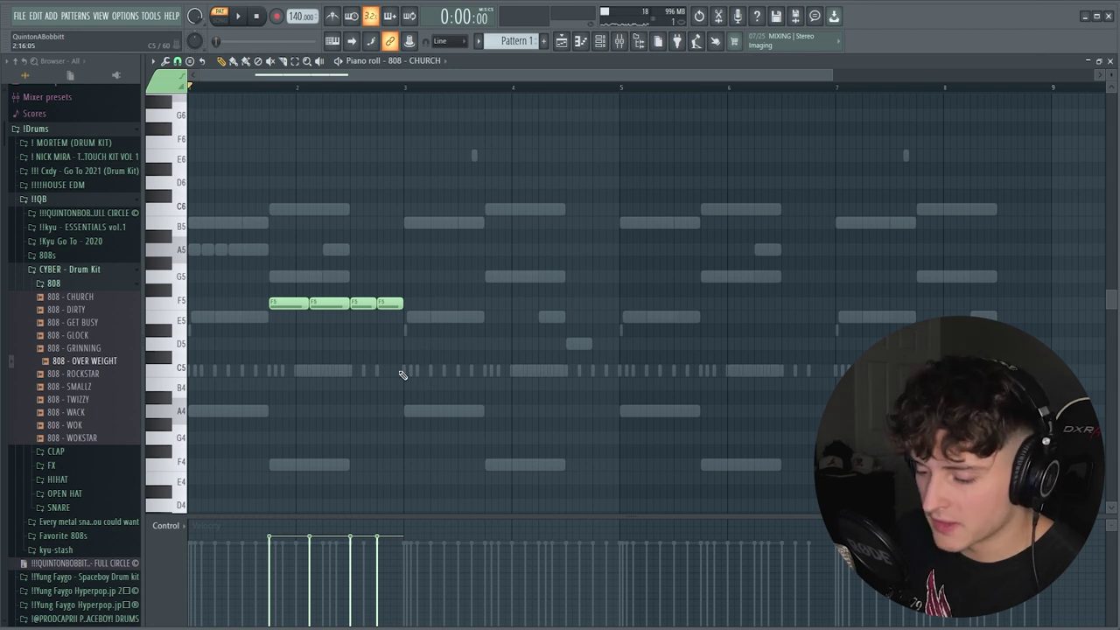
pyautogui.press('Up')
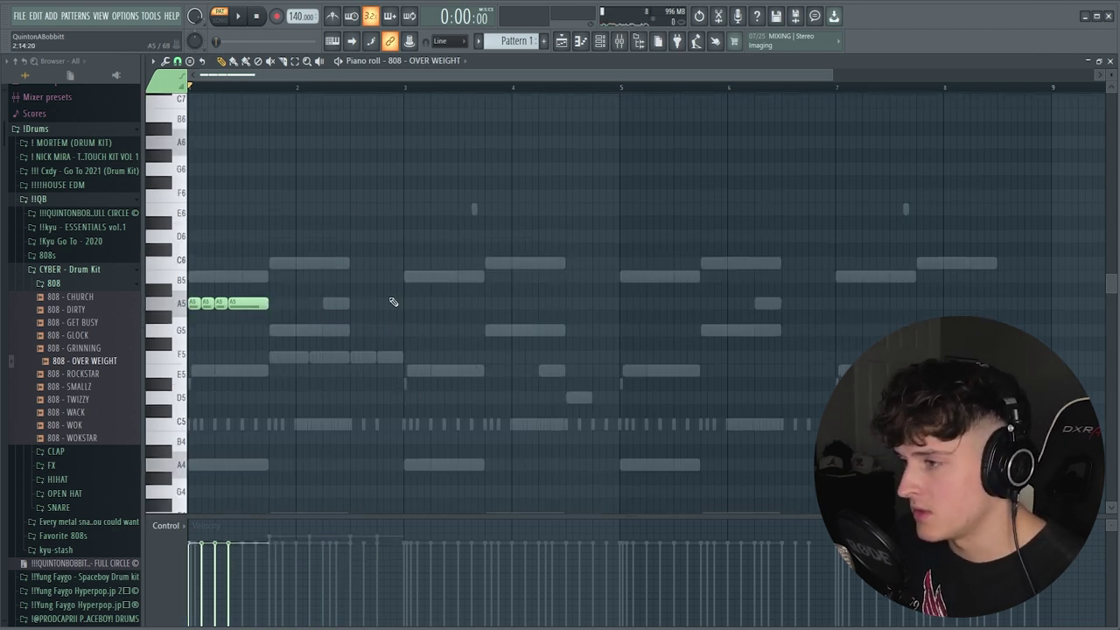
# Add two four-step A5 notes on steps 1 and 7 of bar 3 in the "808 - OVER WEIGHT" channel while listening
pyautogui.press('space')
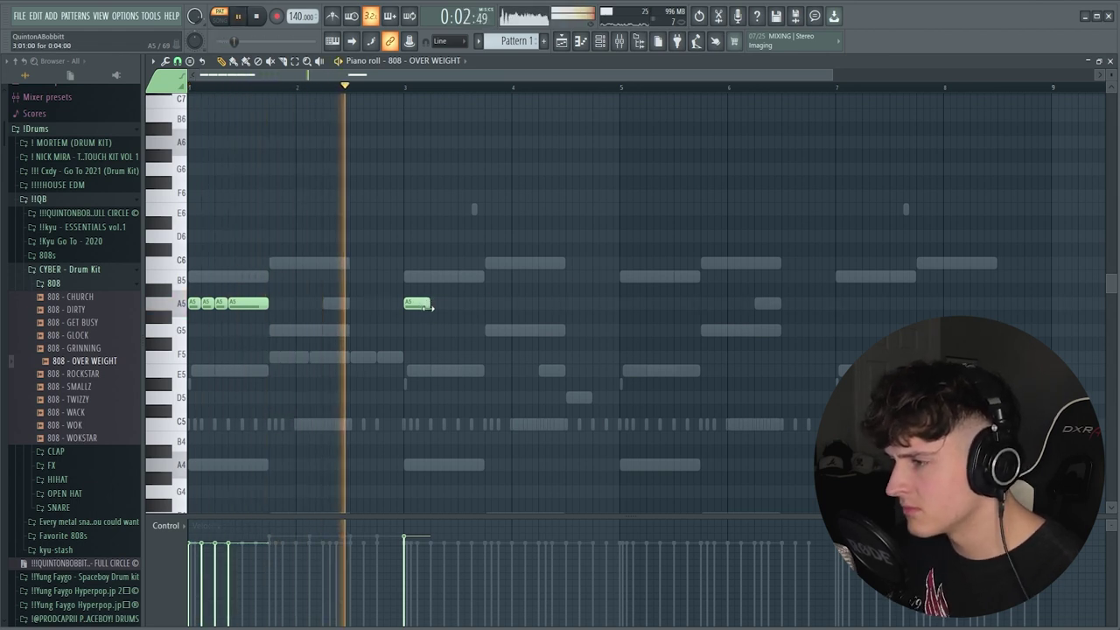
pyautogui.click(448, 304)
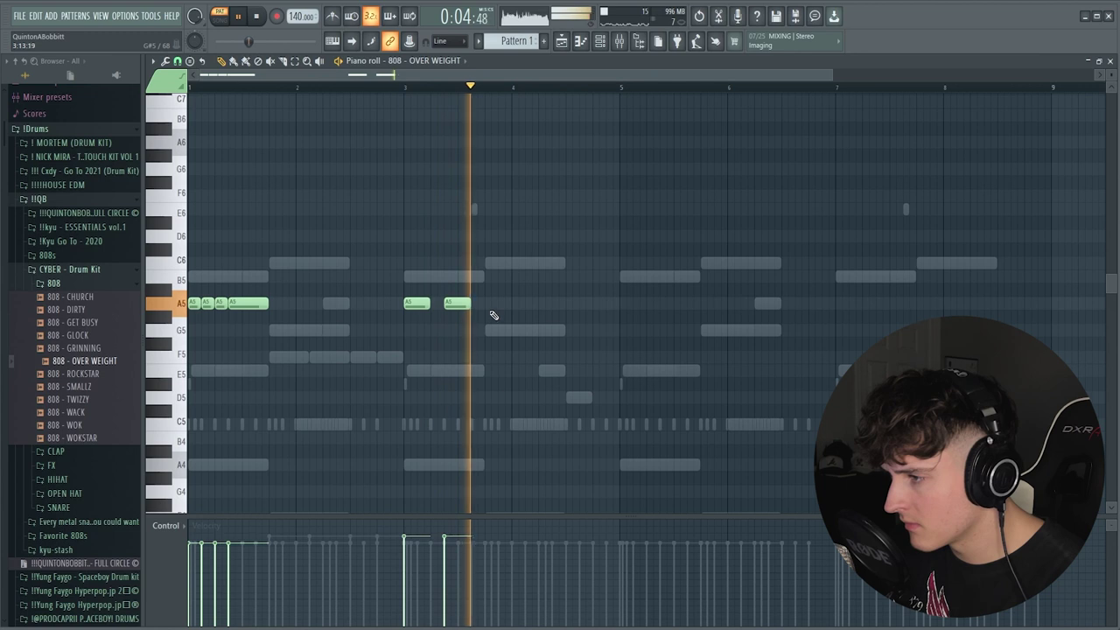
pyautogui.press('space')
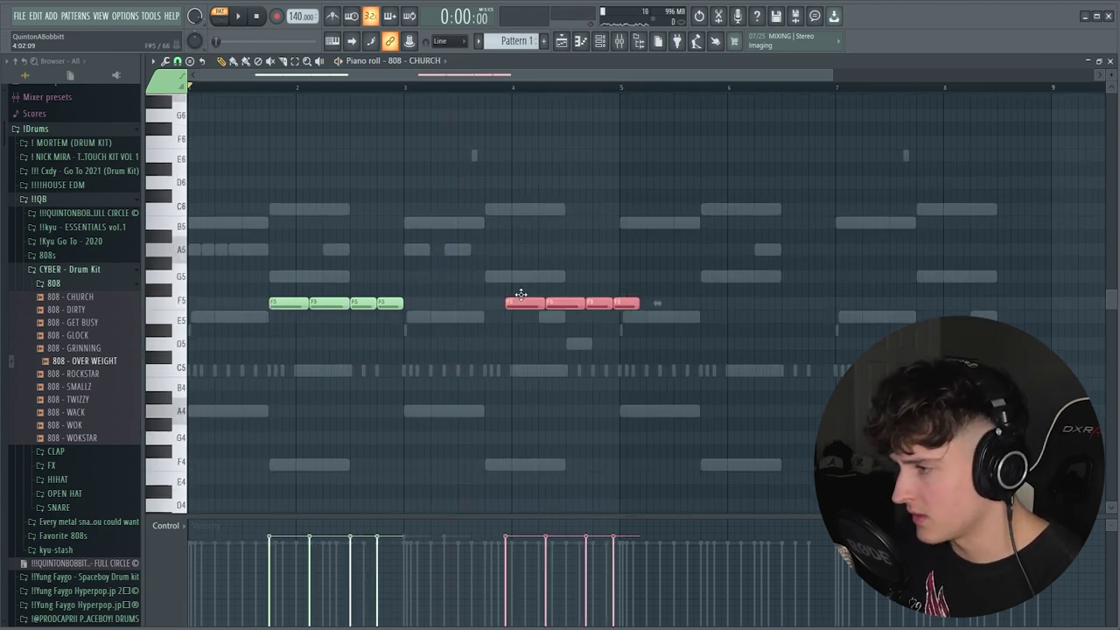
# Raise the last 808 - CHURCH note of bar 4 one octave to F6, listen, and slice it in two
pyautogui.press('space')
pyautogui.keyDown('ctrl'); pyautogui.click(513, 403); pyautogui.keyUp('ctrl')
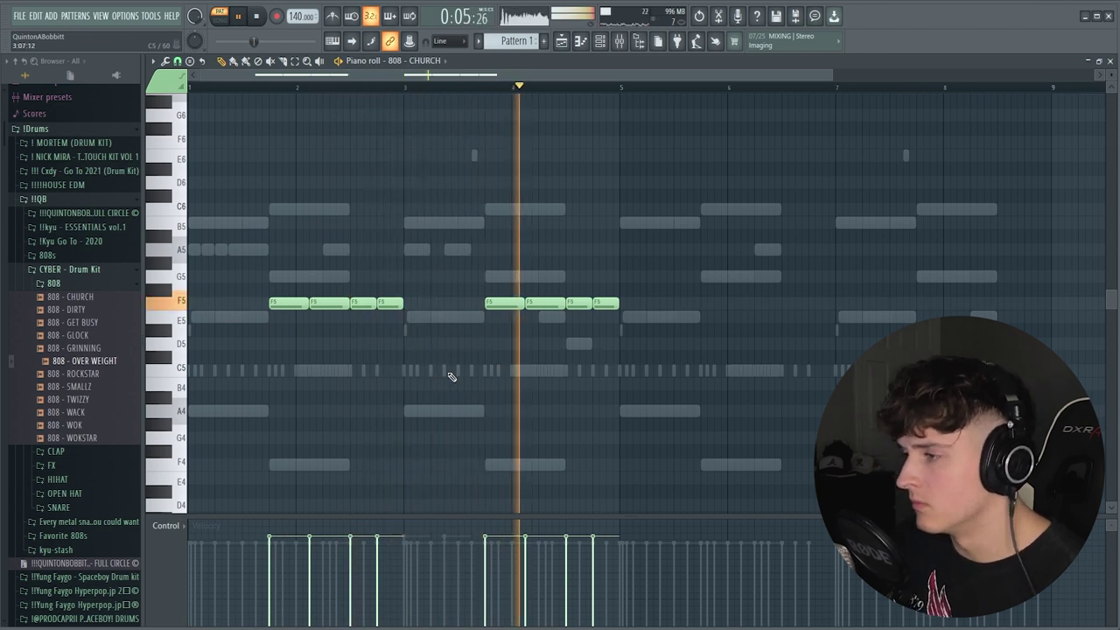
pyautogui.press('space')
pyautogui.moveTo(627, 342); pyautogui.dragTo(603, 276)
pyautogui.hotkey('ctrl', 'Up')
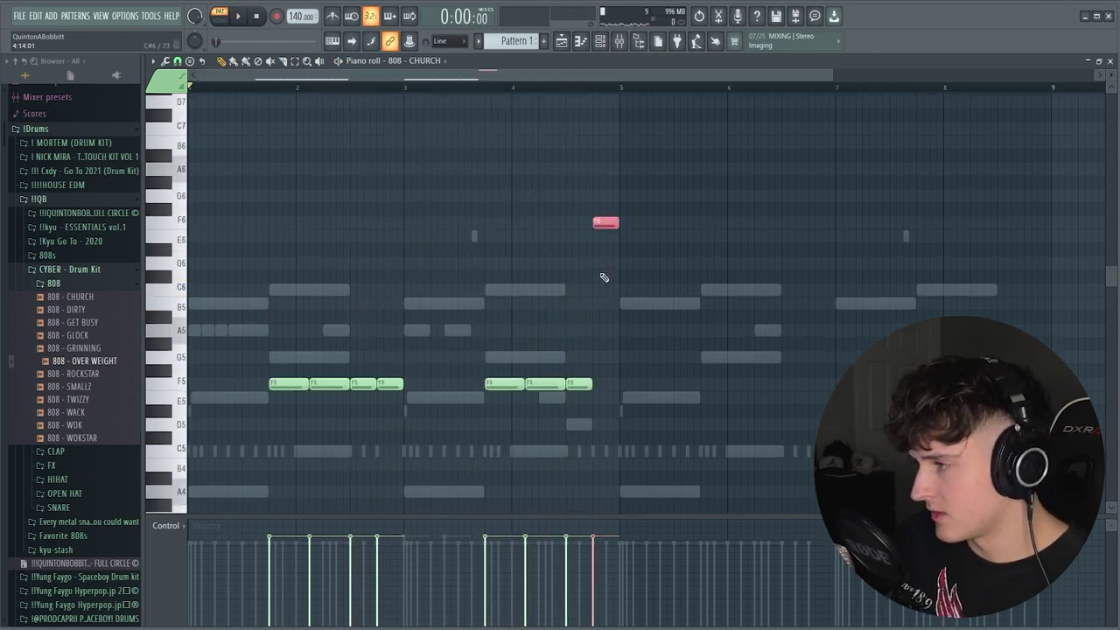
pyautogui.click(492, 88)
pyautogui.press('space')
pyautogui.scroll(3, 613, 132)
pyautogui.press('c')
pyautogui.moveTo(603, 203); pyautogui.dragTo(602, 239)
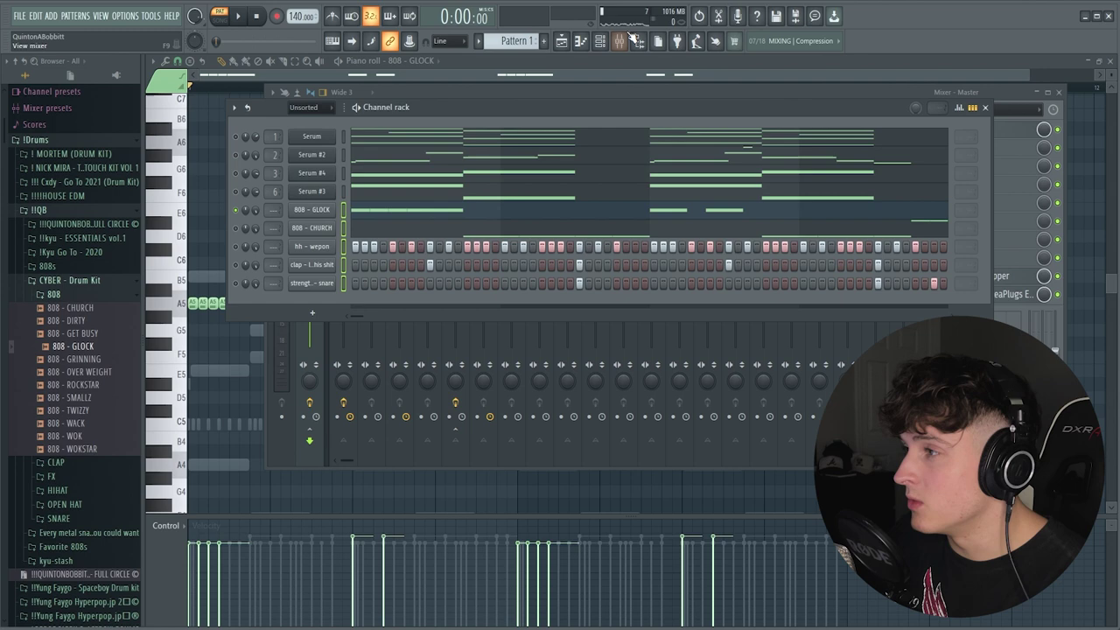
# Route the two 808, hi-hat, clap and snare channels to mixer inserts 10 to 14 and unmute every drum channel
pyautogui.click(626, 36)
pyautogui.click(592, 192)
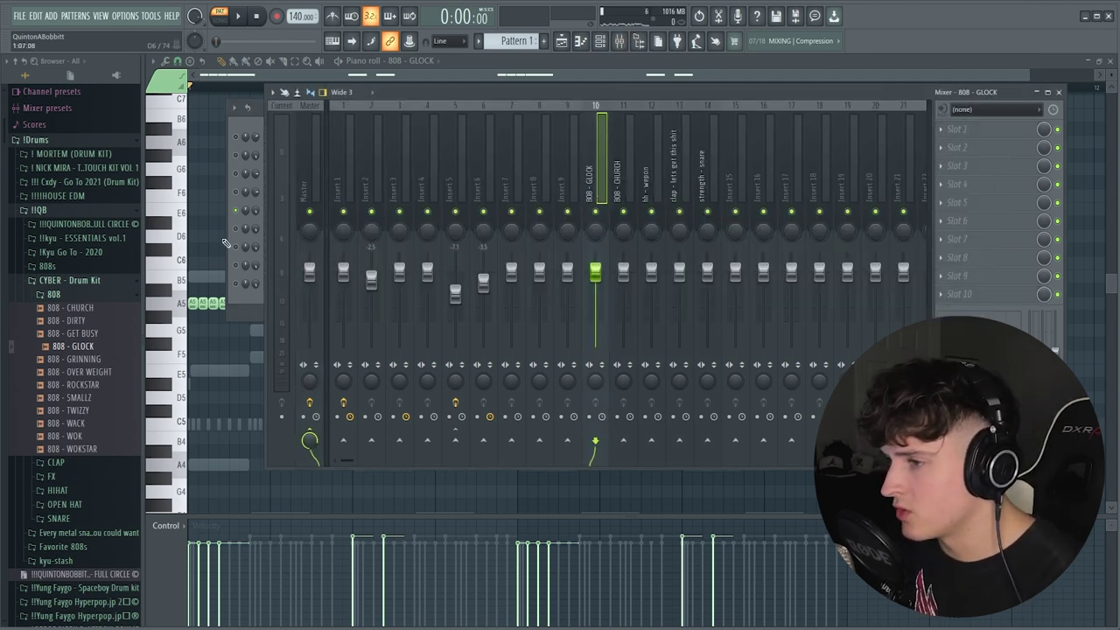
pyautogui.moveTo(235, 229); pyautogui.dragTo(235, 283)
# Play the drums and raise the hi-hat insert's fader to 2.2 dB and the snare insert's to 1.1 dB
pyautogui.press('space')
pyautogui.click(641, 93)
pyautogui.press('space')
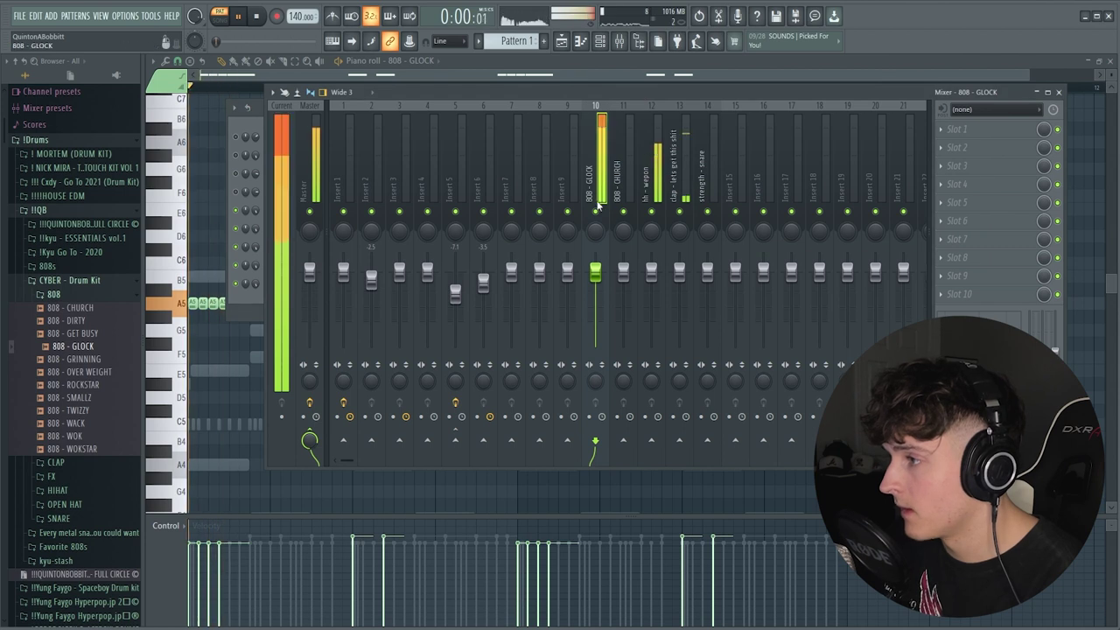
pyautogui.press('space')
pyautogui.moveTo(652, 272); pyautogui.dragTo(652, 263)
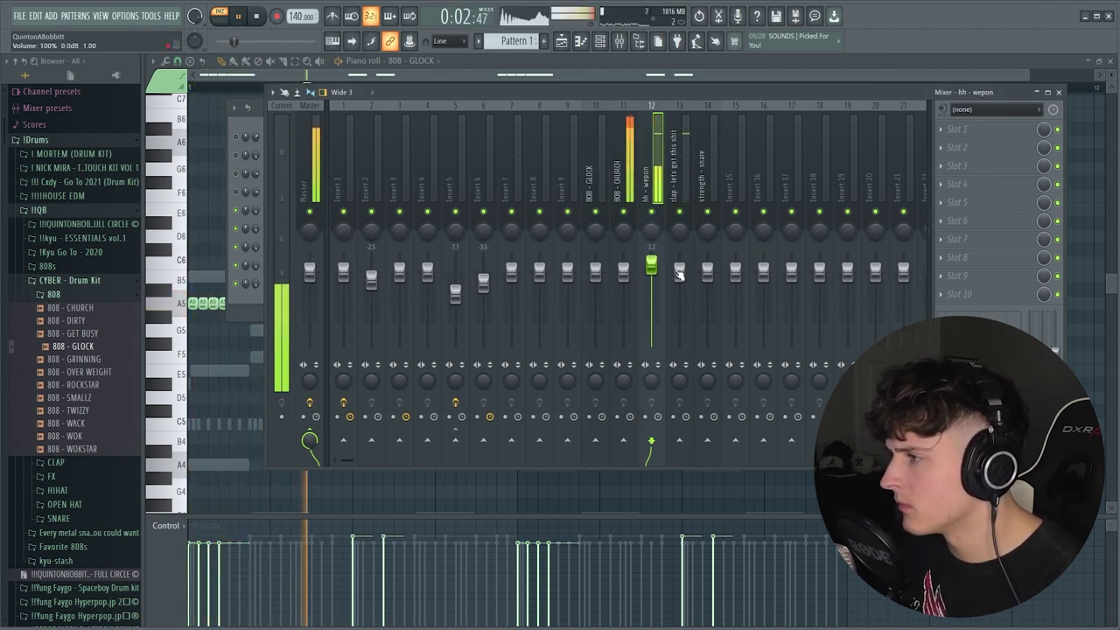
pyautogui.click(705, 278)
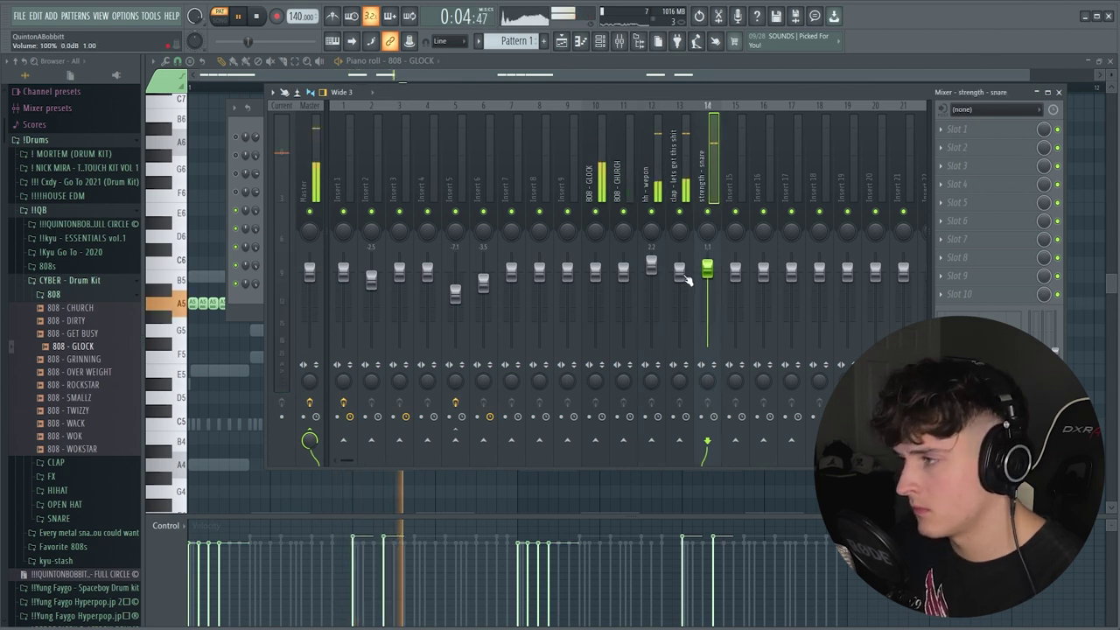
# Add Fruity Fast Dist to the 808 - GLOCK mixer insert and slightly lower both 808 faders
pyautogui.click(595, 171)
pyautogui.press('space')
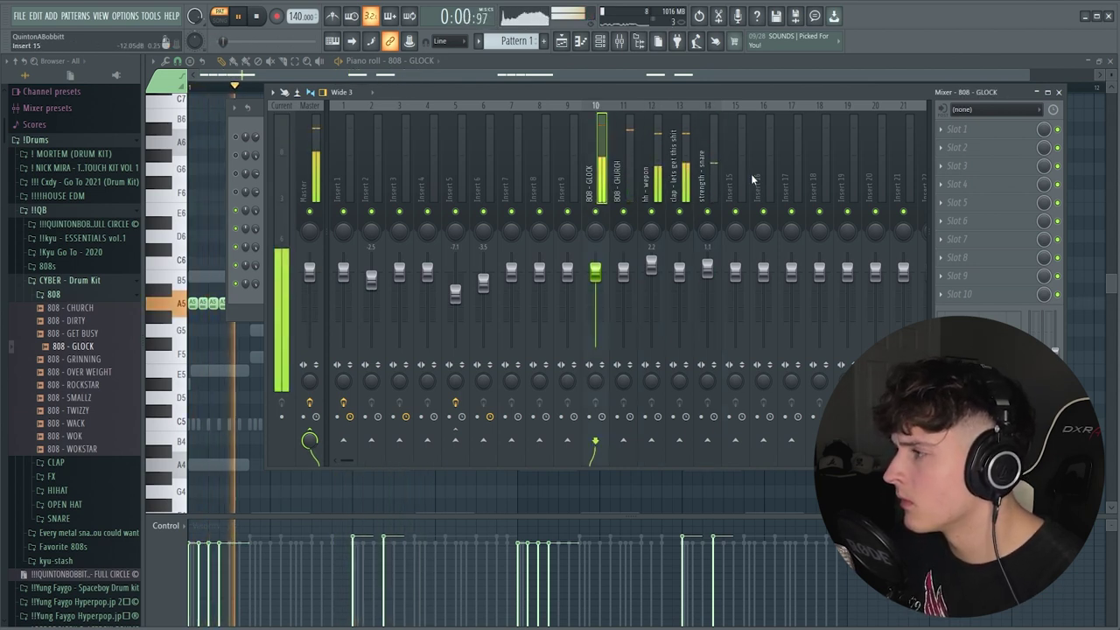
pyautogui.press('F6')
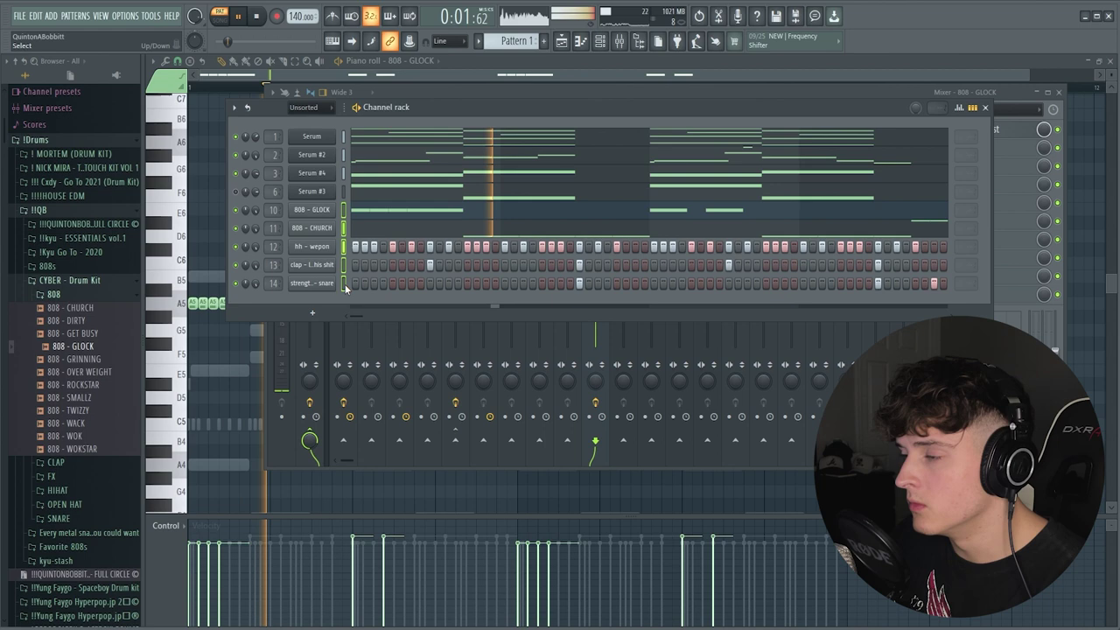
# Replace the 808 - GLOCK sample with 808 - GET BUSY and set its mixer fader to -1.4 dB
pyautogui.press('F6')
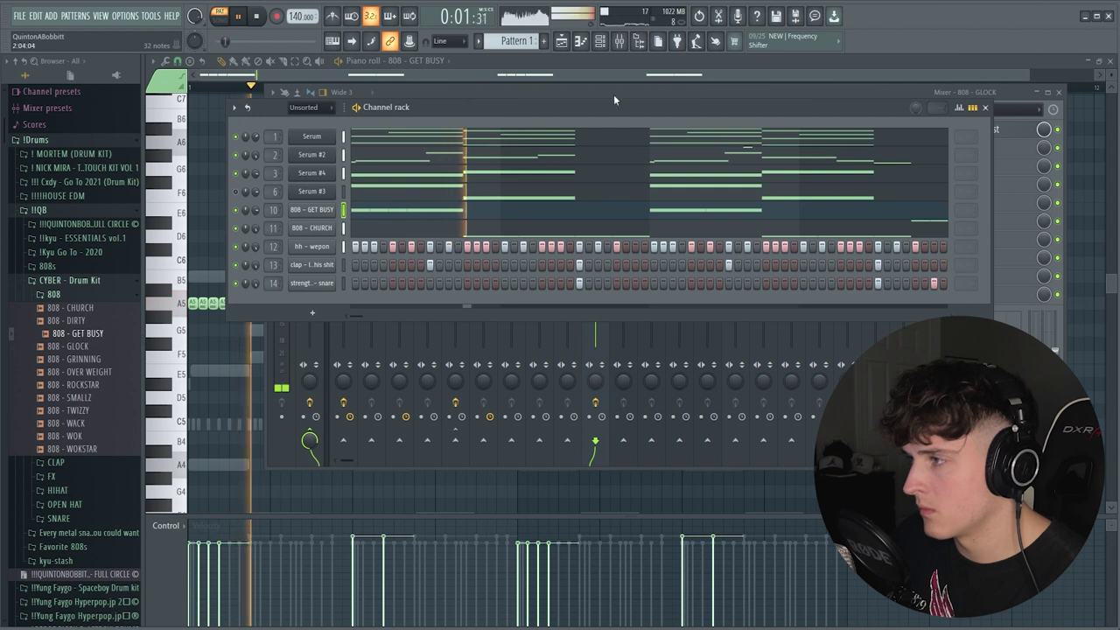
pyautogui.click(614, 91)
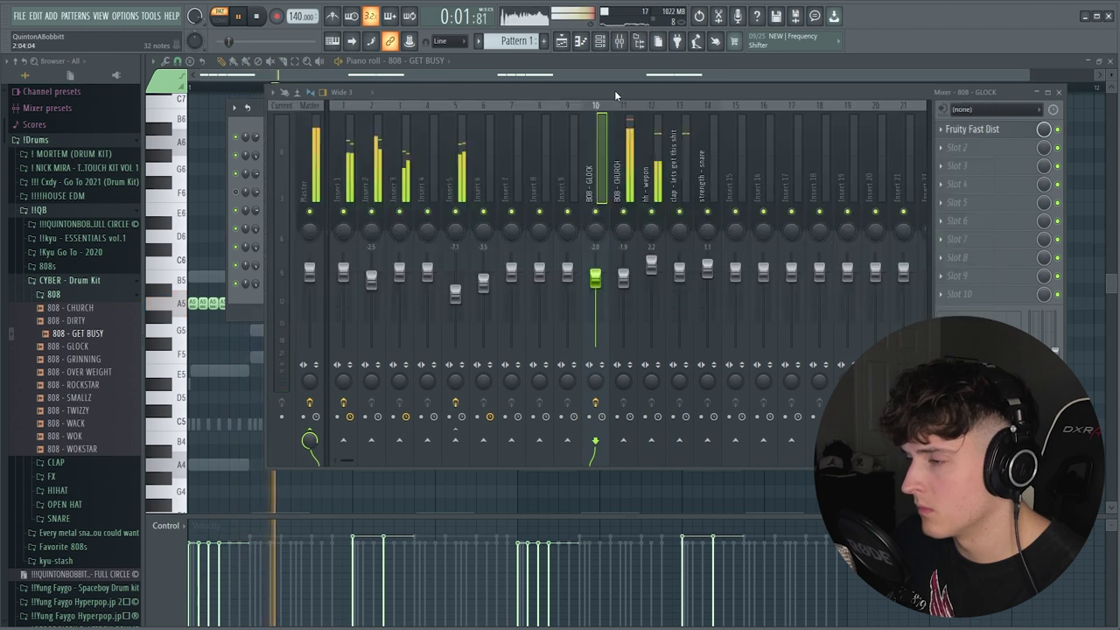
pyautogui.moveTo(596, 281); pyautogui.dragTo(597, 280)
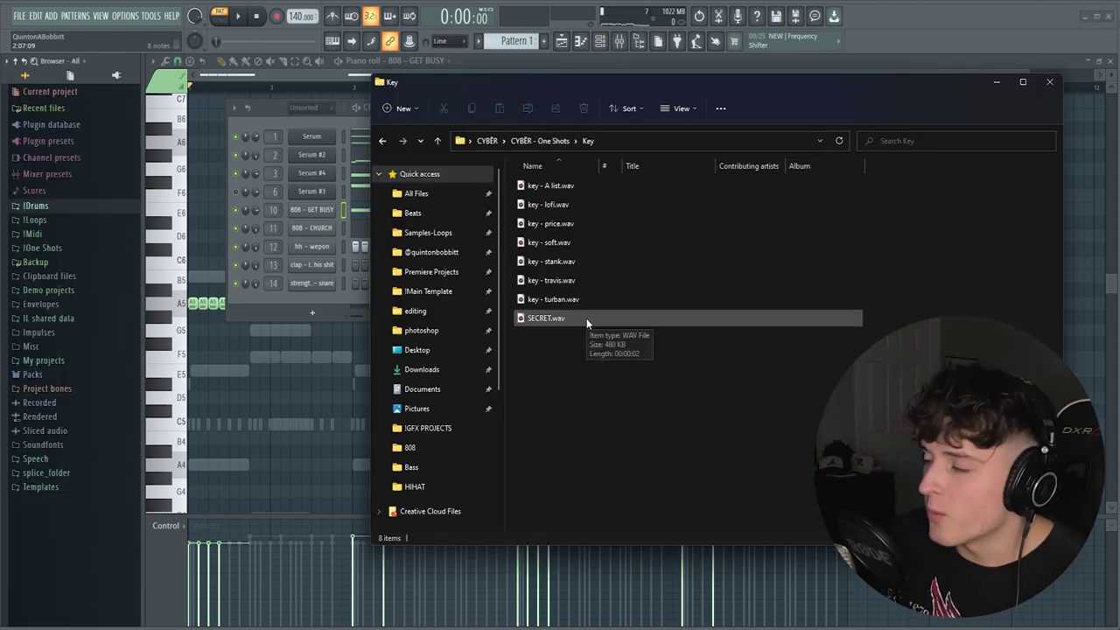
# Import SECRET.wav from the CYBER one-shots Key folder as a new channel and start its note pattern on the first beat
pyautogui.click(556, 318)
pyautogui.moveTo(533, 322); pyautogui.dragTo(332, 299)
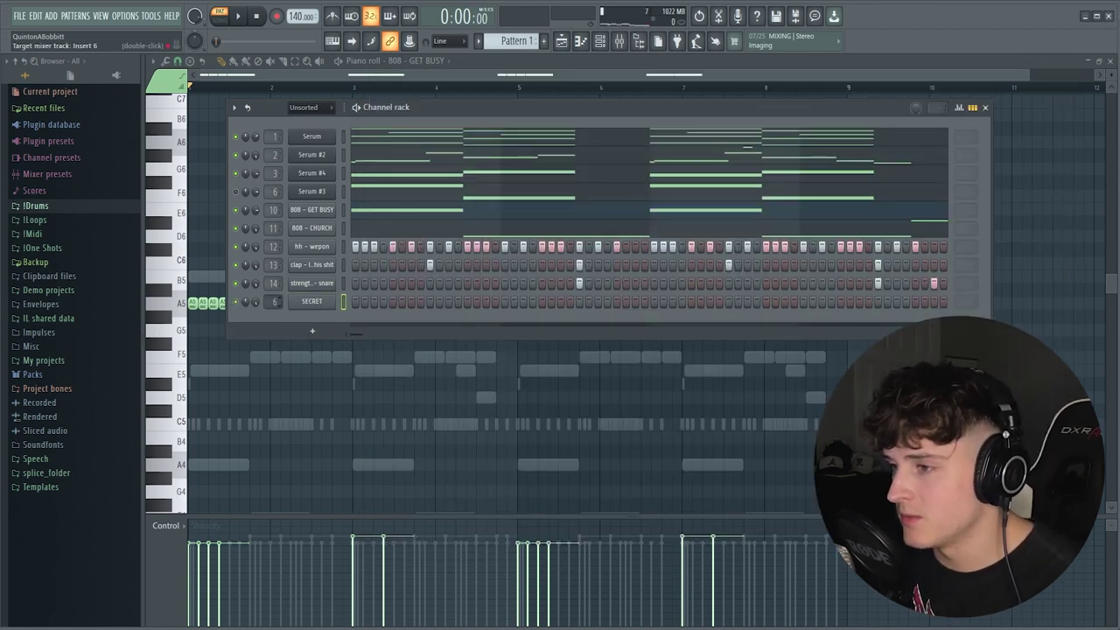
pyautogui.click(320, 303)
pyautogui.click(355, 302)
# Add short SECRET notes on F4 at step 13 of bar 1 and steps 3 and 9 of bar 2 while listening
pyautogui.press('space')
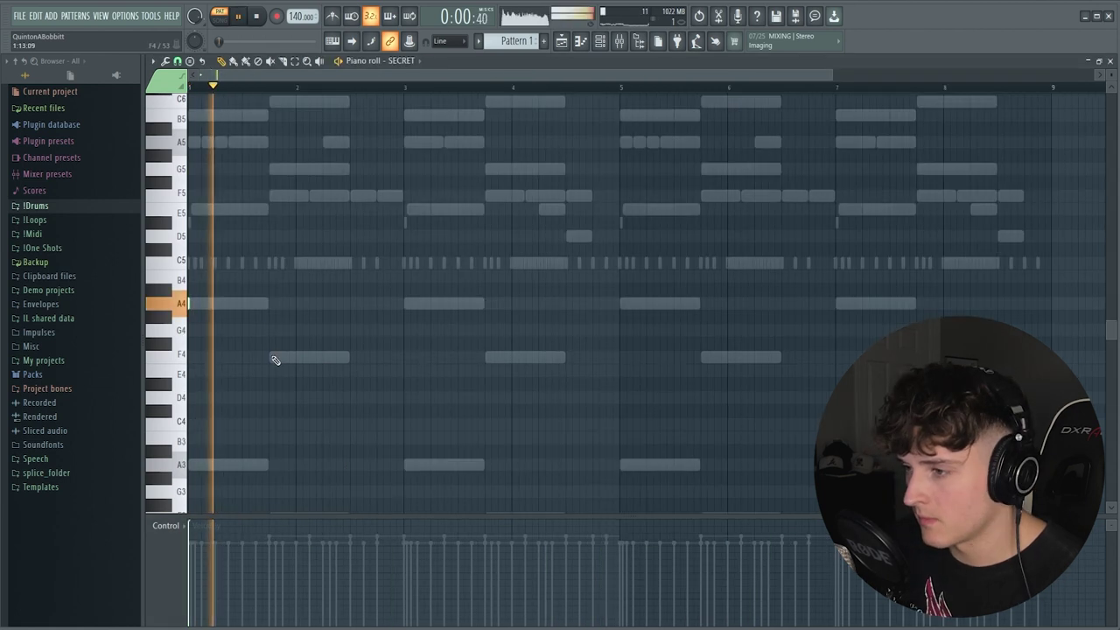
pyautogui.click(272, 357)
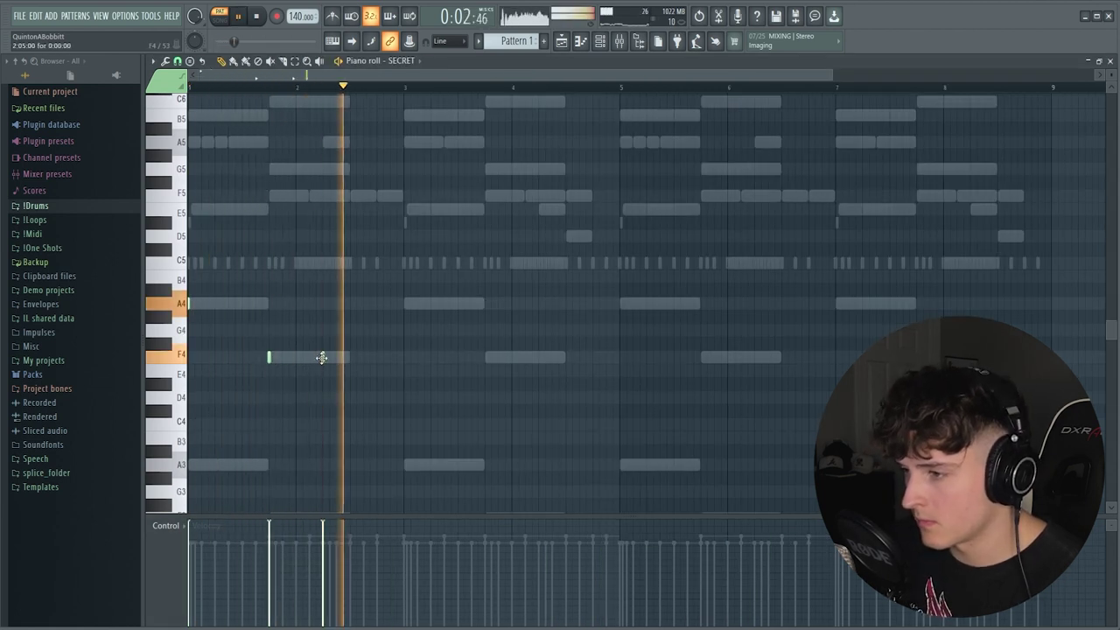
pyautogui.click(310, 357)
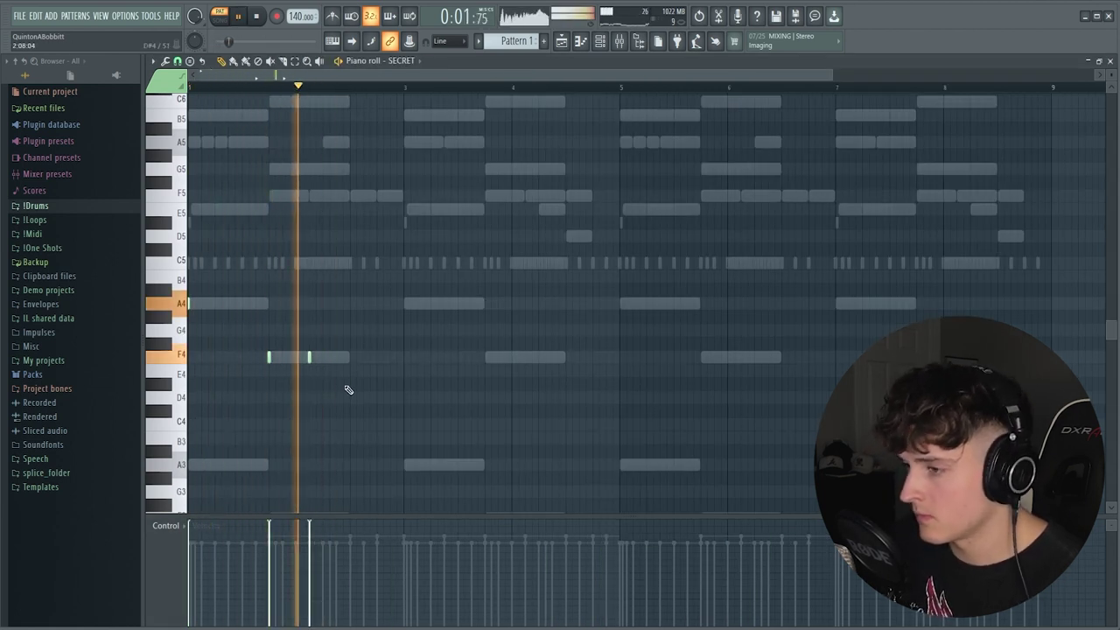
pyautogui.press('space')
pyautogui.press('space')
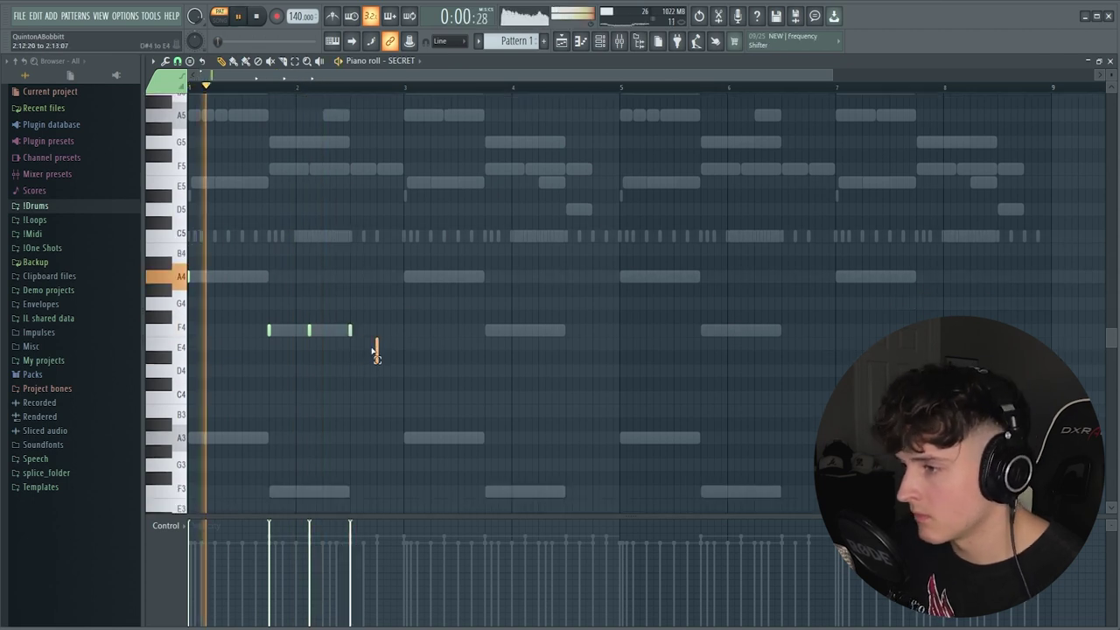
# Transpose the last SECRET note up seven semitones to C5 and lengthen the four notes across bars 1 and 2
pyautogui.hotkey('shift', 'Up')
pyautogui.hotkey('shift', 'Up')
pyautogui.hotkey('shift', 'Up')
pyautogui.hotkey('shift', 'Up')
pyautogui.hotkey('shift', 'Up')
pyautogui.hotkey('shift', 'Up')
pyautogui.hotkey('shift', 'Up')
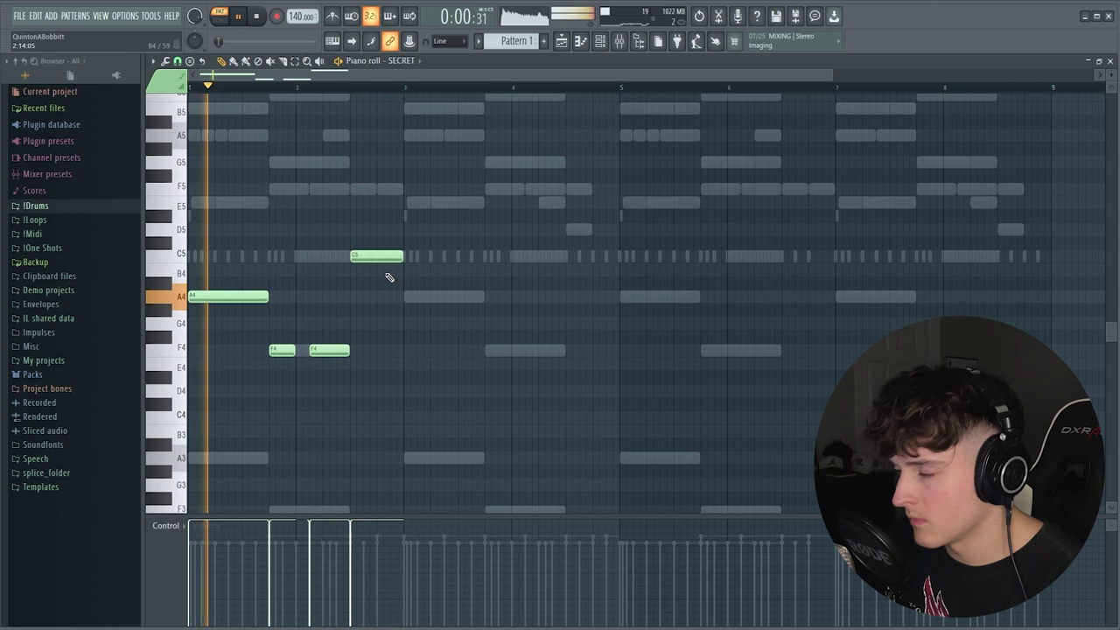
# Repeat the two-bar SECRET phrase over eight bars, ending bars 4 and 8 with four-step C5 and F4 notes, and listen
pyautogui.hotkey('ctrl', 'b')
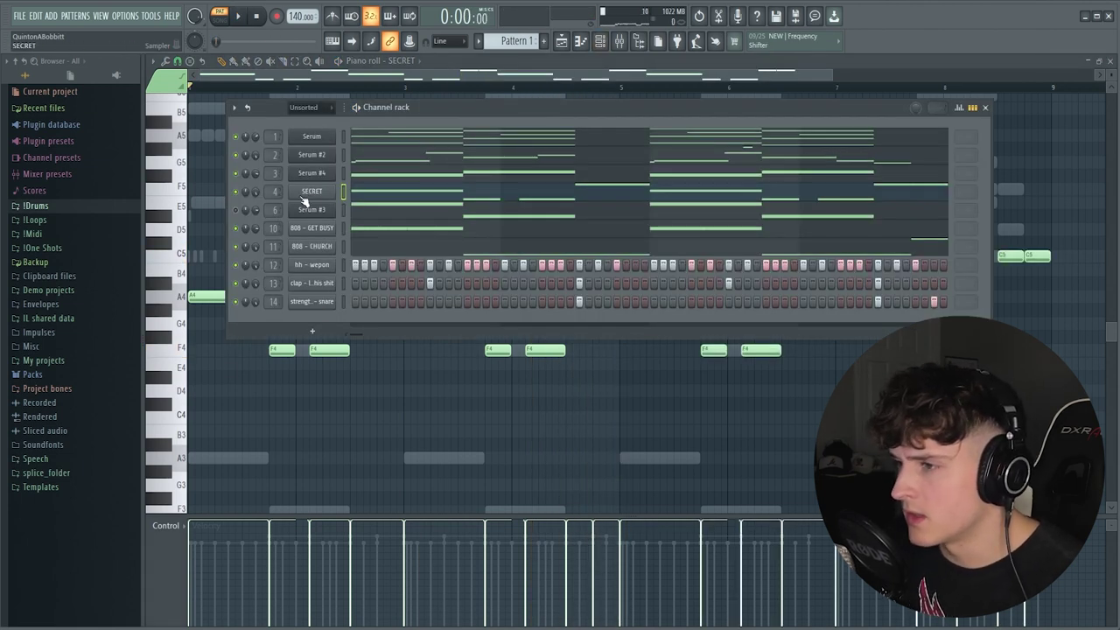
pyautogui.click(305, 194)
pyautogui.press('space')
pyautogui.moveTo(237, 234); pyautogui.dragTo(237, 230)
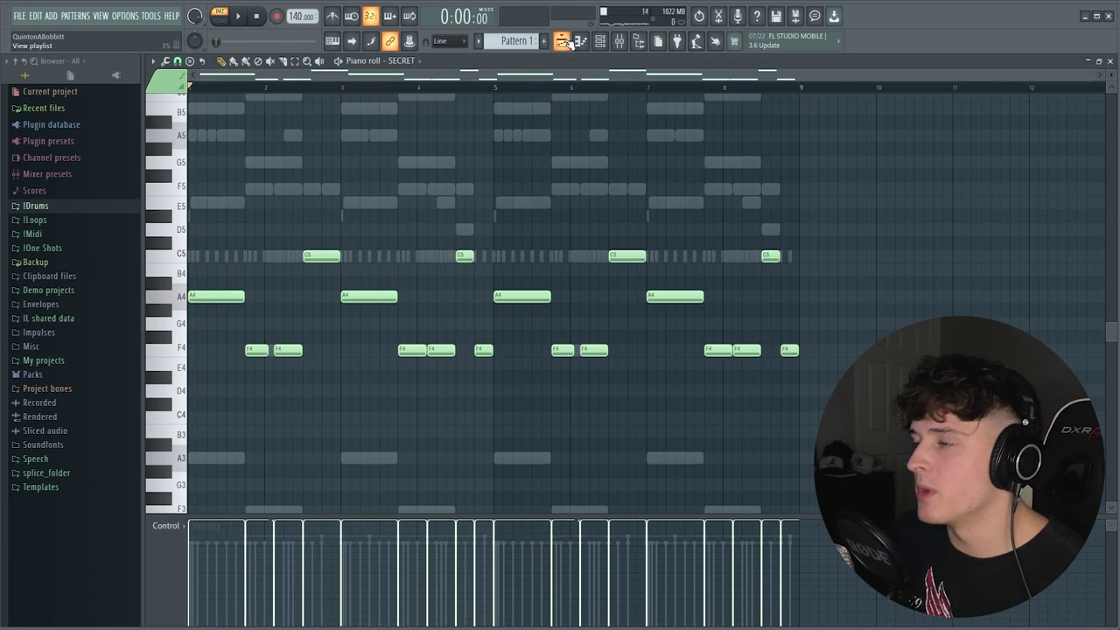
# Split Pattern 1 into one playlist clip per channel and repeat the eight-bar block up to bar 41
pyautogui.click(561, 41)
pyautogui.rightClick(200, 113)
pyautogui.click(245, 313)
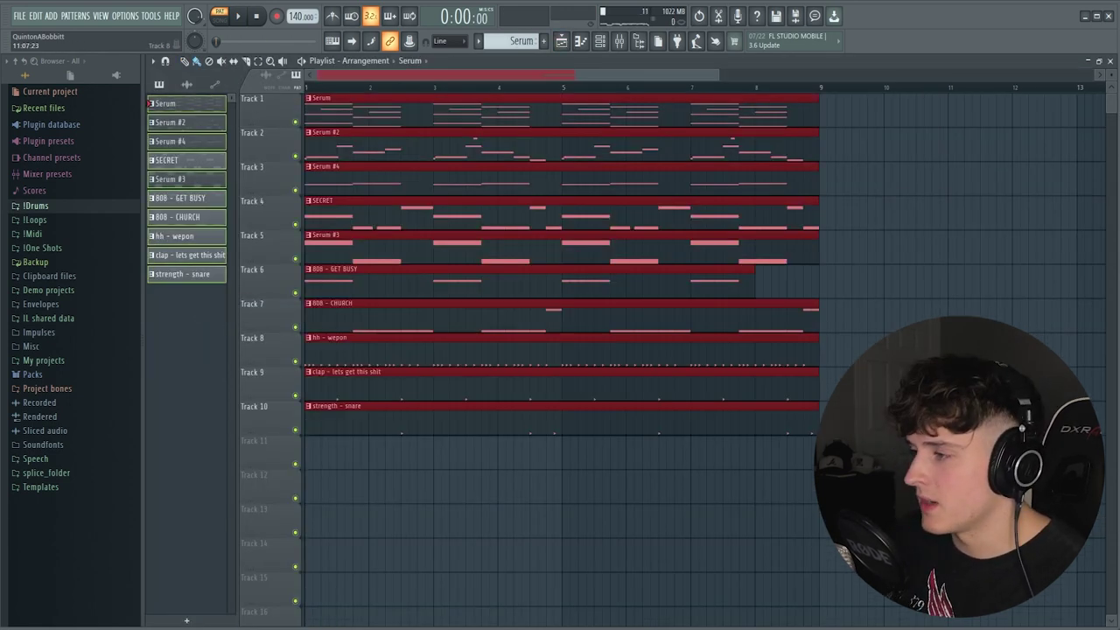
pyautogui.hotkey('ctrl', 'b')
pyautogui.hotkey('ctrl', 'b')
pyautogui.hotkey('ctrl', 'b')
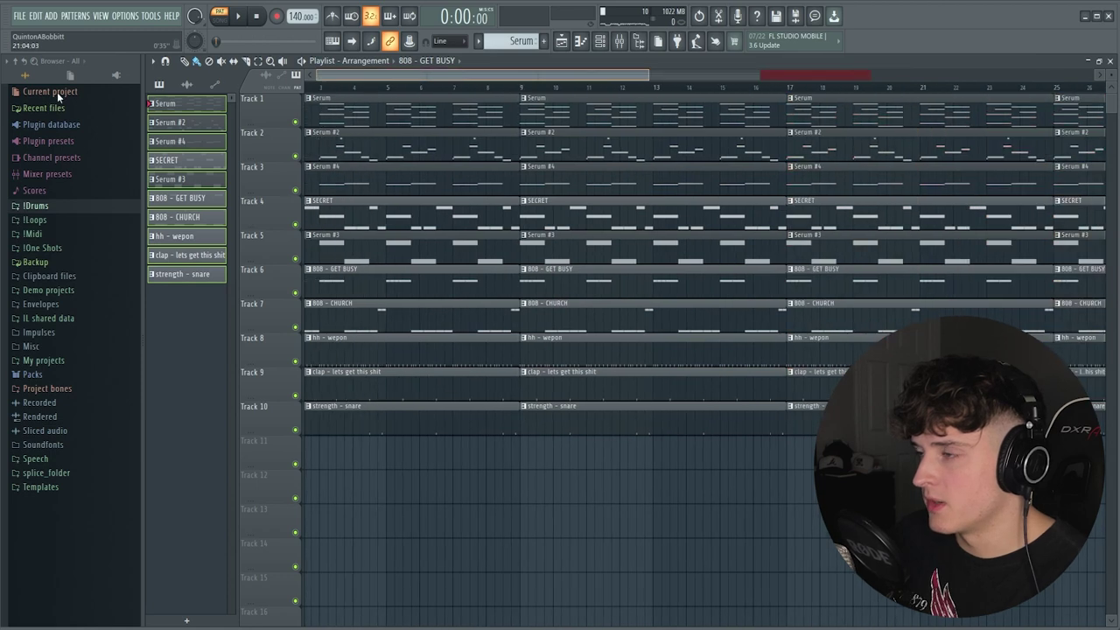
# Delete the SECRET, 808, hi-hat, clap and snare clips from the first eight bars of the arrangement
pyautogui.rightClick(362, 214)
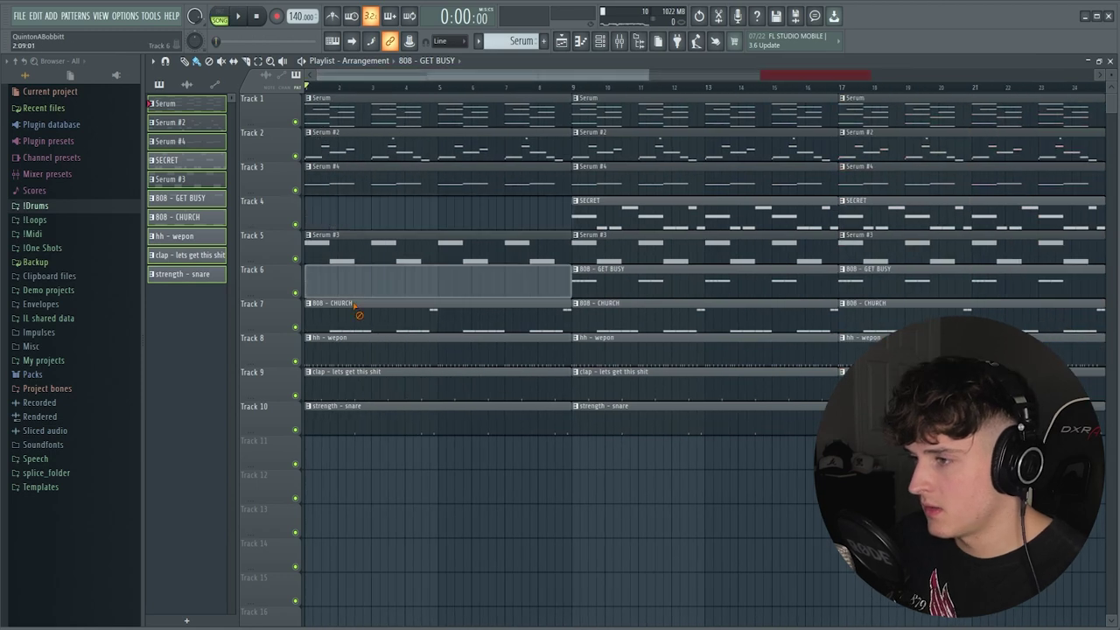
pyautogui.rightClick(362, 284)
pyautogui.rightClick(363, 319)
pyautogui.rightClick(362, 352)
pyautogui.rightClick(362, 387)
pyautogui.rightClick(362, 420)
pyautogui.scroll(-3, 359, 89)
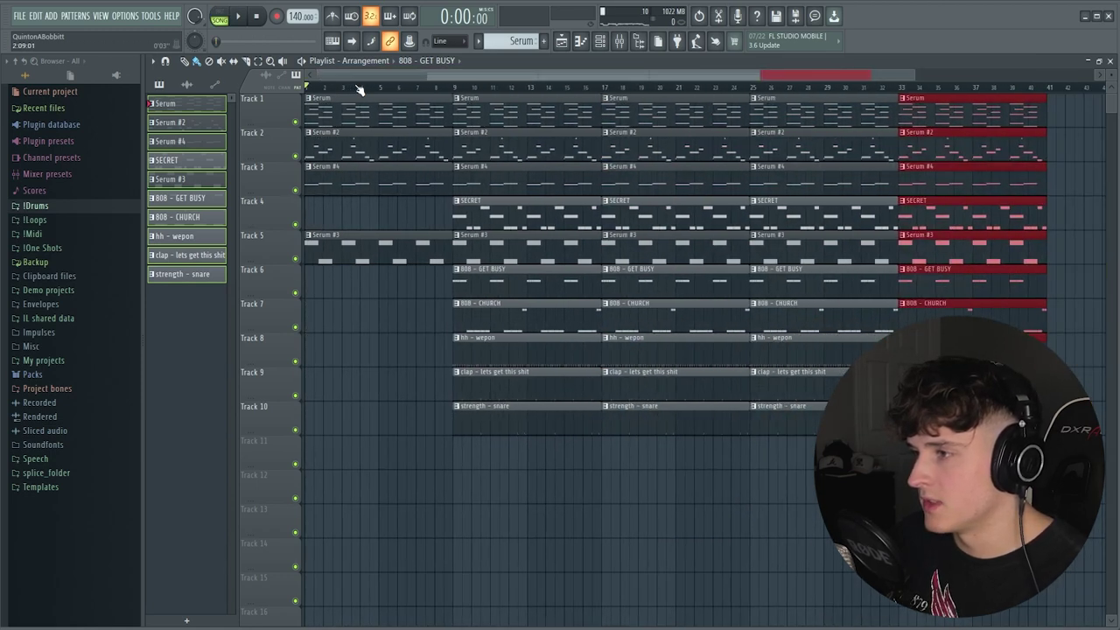
pyautogui.scroll(2, 359, 89)
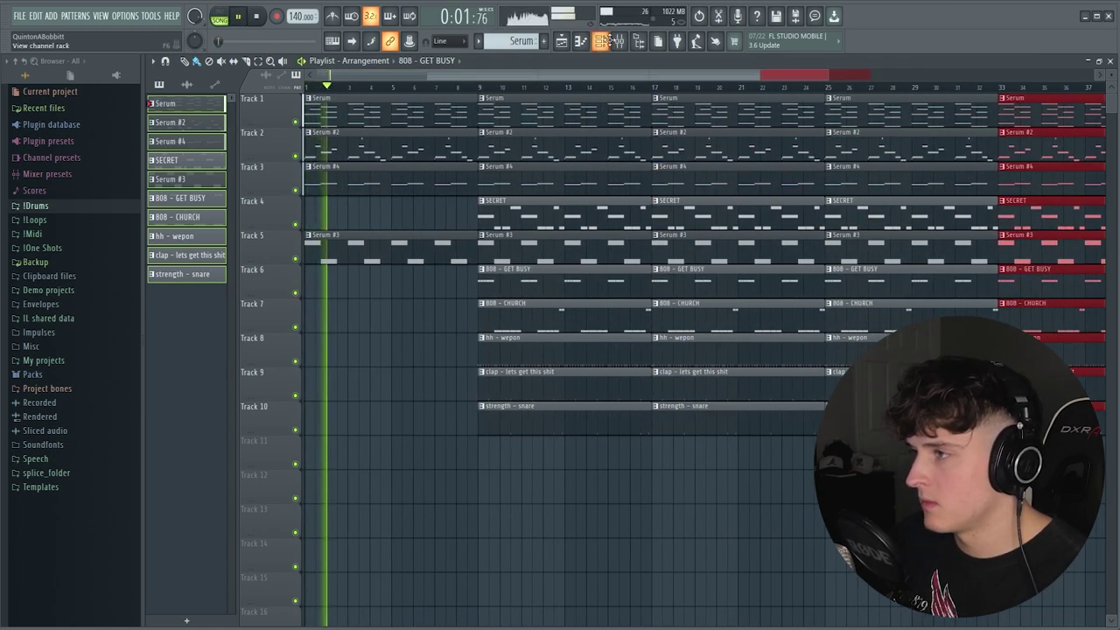
# Replace Edison in the Master insert's first effect slot with Fruity Love Philter
pyautogui.click(619, 41)
pyautogui.press('space')
pyautogui.click(313, 179)
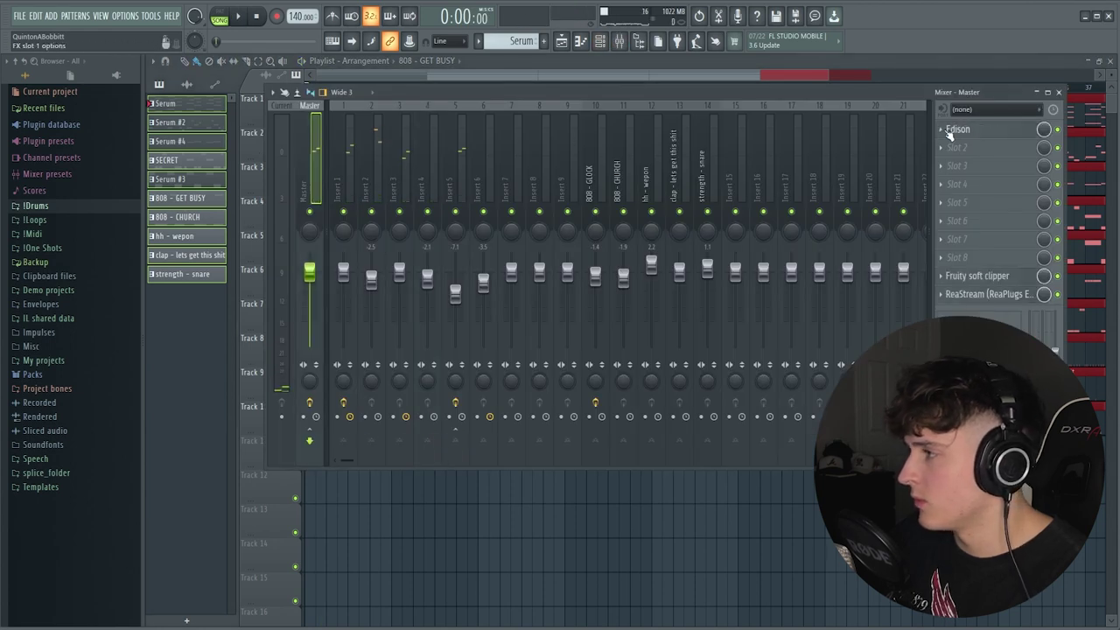
pyautogui.rightClick(949, 132)
pyautogui.click(954, 157)
pyautogui.click(958, 128)
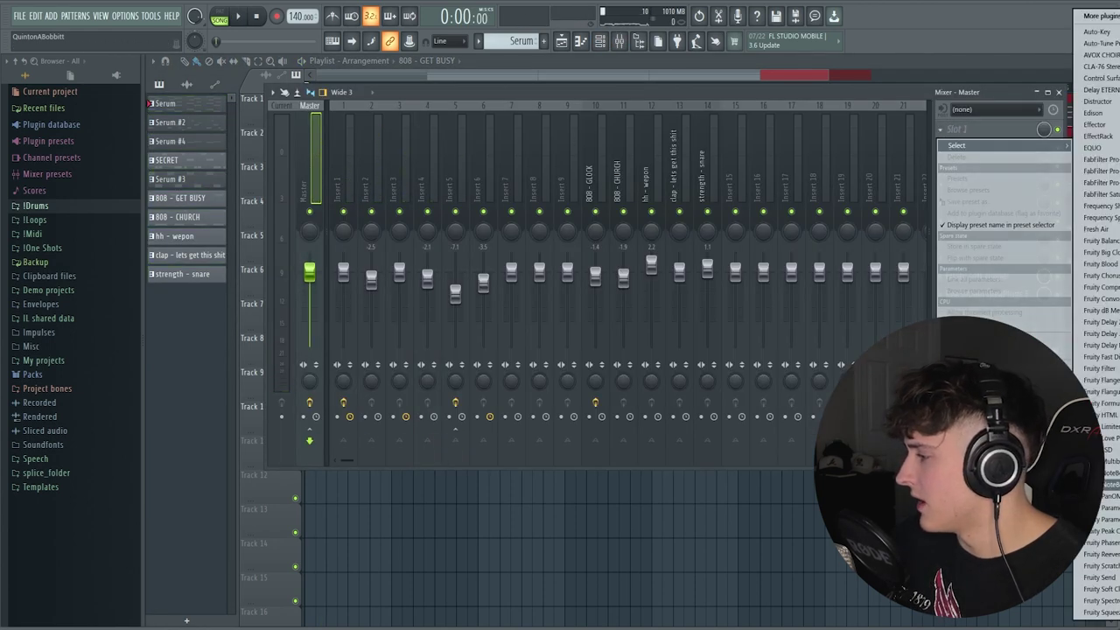
pyautogui.click(1098, 438)
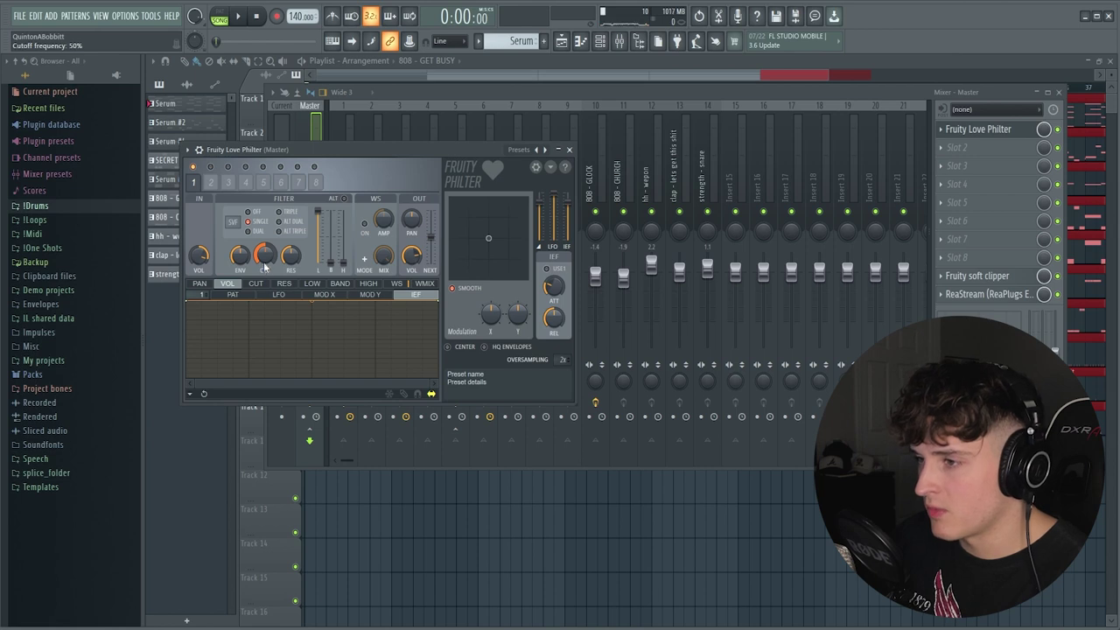
# Create automation clips for Love Philter's filter 1 cutoff frequency and its mix level on the Master
pyautogui.rightClick(263, 250)
pyautogui.click(308, 347)
pyautogui.click(569, 149)
pyautogui.rightClick(1045, 131)
pyautogui.click(1076, 225)
pyautogui.click(1058, 92)
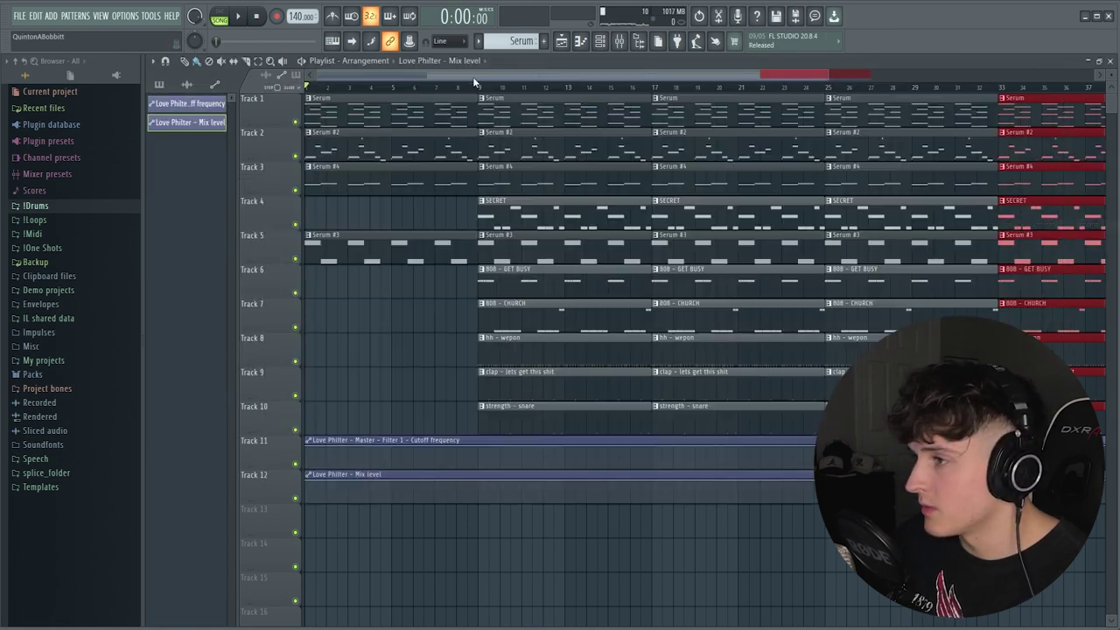
# Shape the Love Philter mix level automation to stay high through bar 8 and drop to minimum at bar 9
pyautogui.rightClick(477, 479)
pyautogui.rightClick(497, 476)
pyautogui.hotkey('ctrl', 'z')
pyautogui.moveTo(492, 484); pyautogui.dragTo(533, 504)
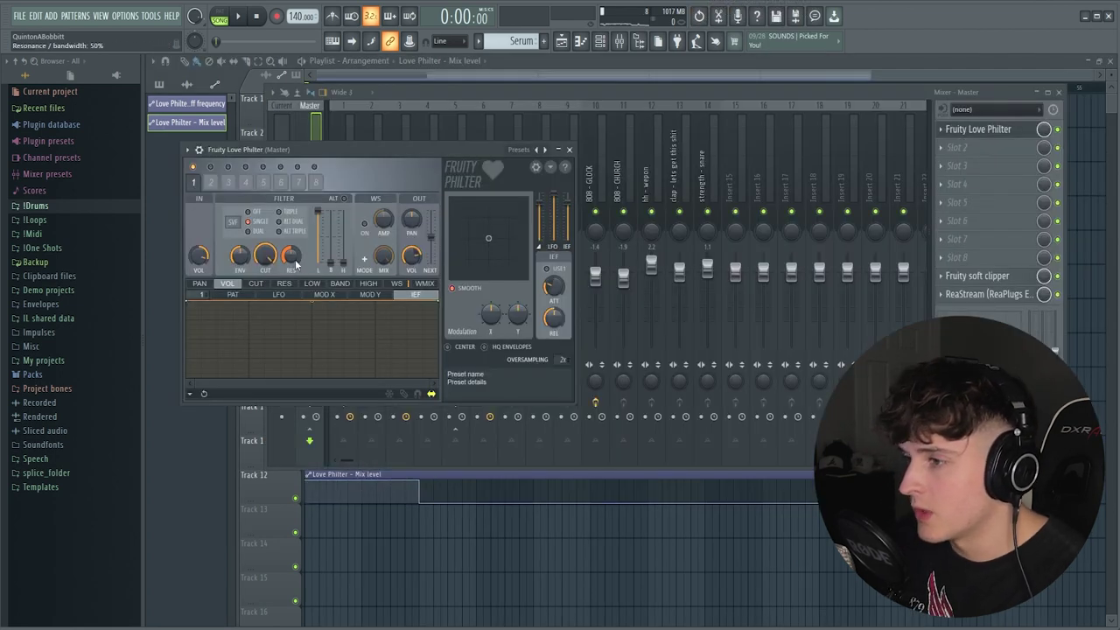
# Shape the Love Philter cutoff automation as a curve rising from bar 1 to about bar 5, and play it back
pyautogui.click(570, 150)
pyautogui.click(542, 70)
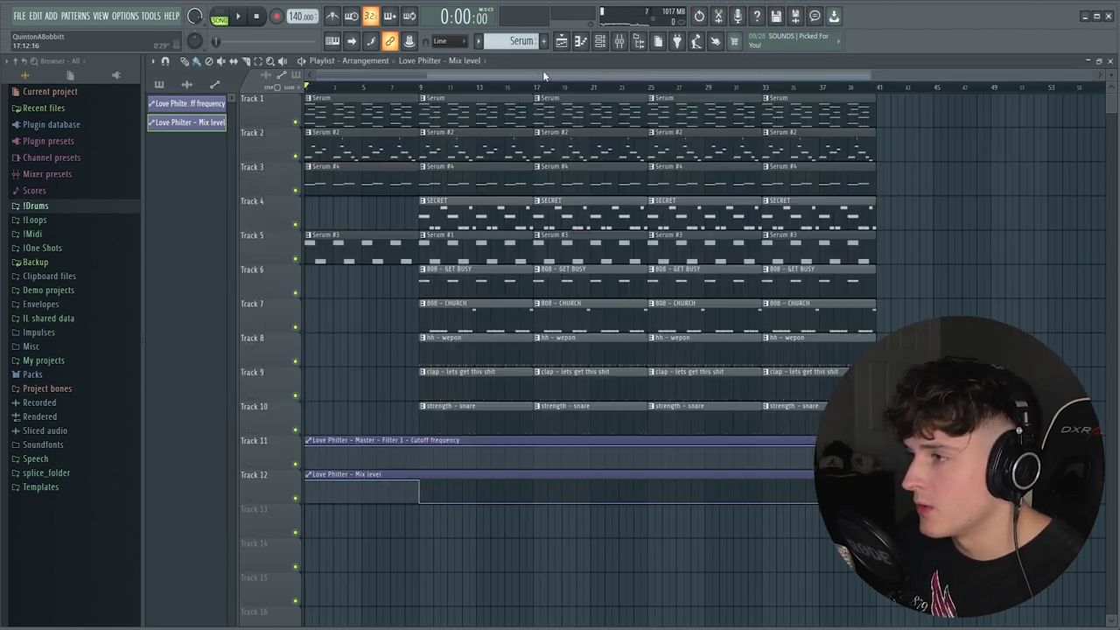
pyautogui.click(366, 450)
pyautogui.press('space')
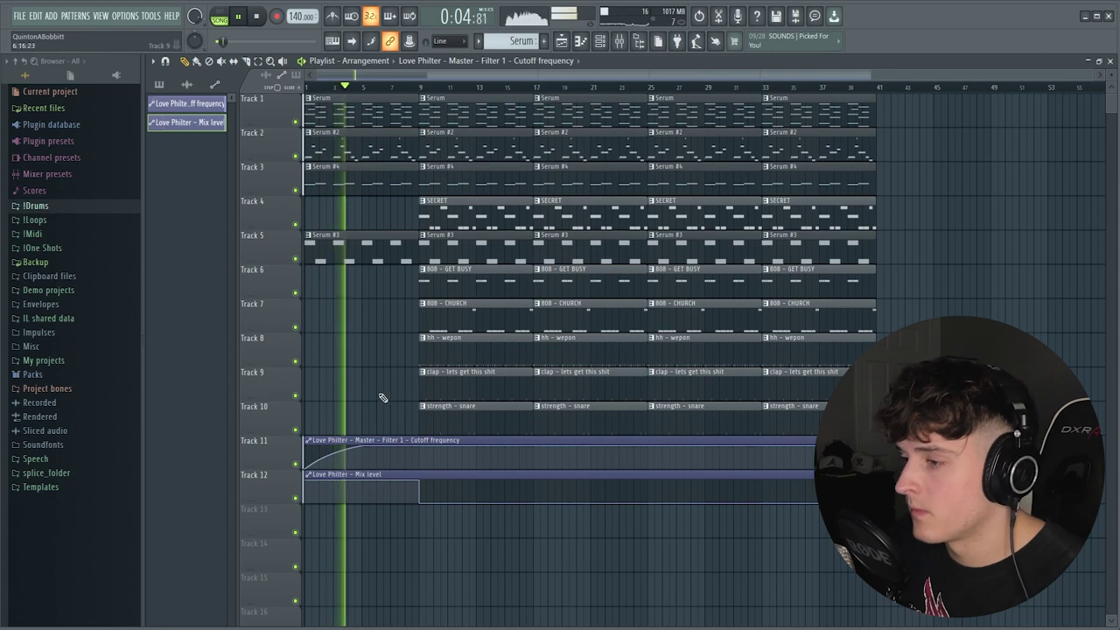
# Place the "fx - cxdy" sample from the CYBER - Drum Kit FX folder on Track 9 at the start of bar 8
pyautogui.click(55, 210)
pyautogui.click(68, 277)
pyautogui.press('space')
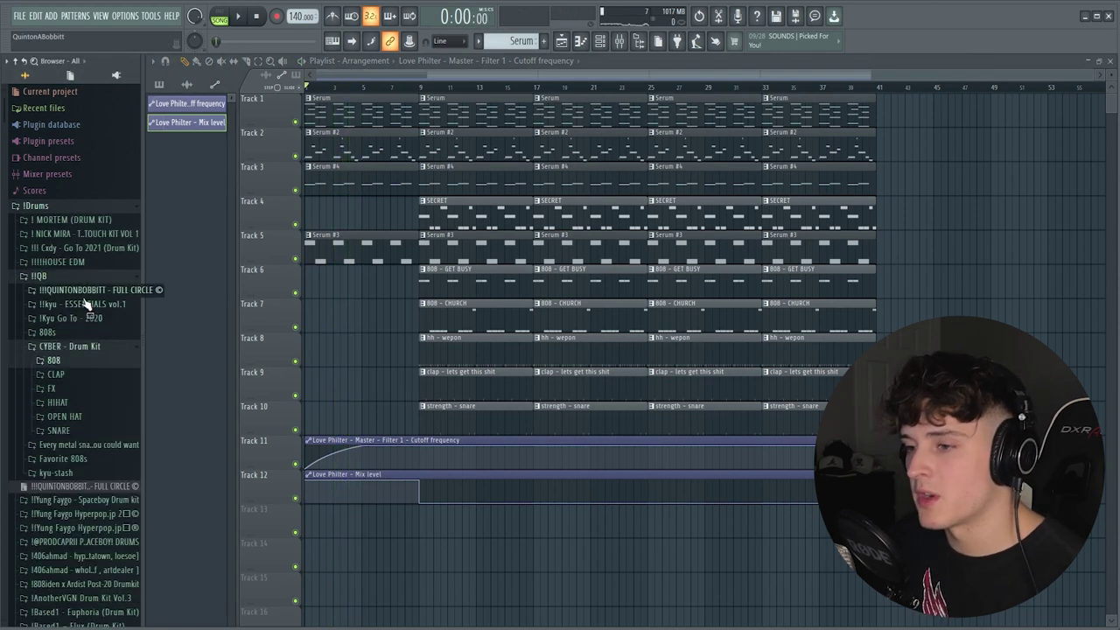
pyautogui.click(53, 389)
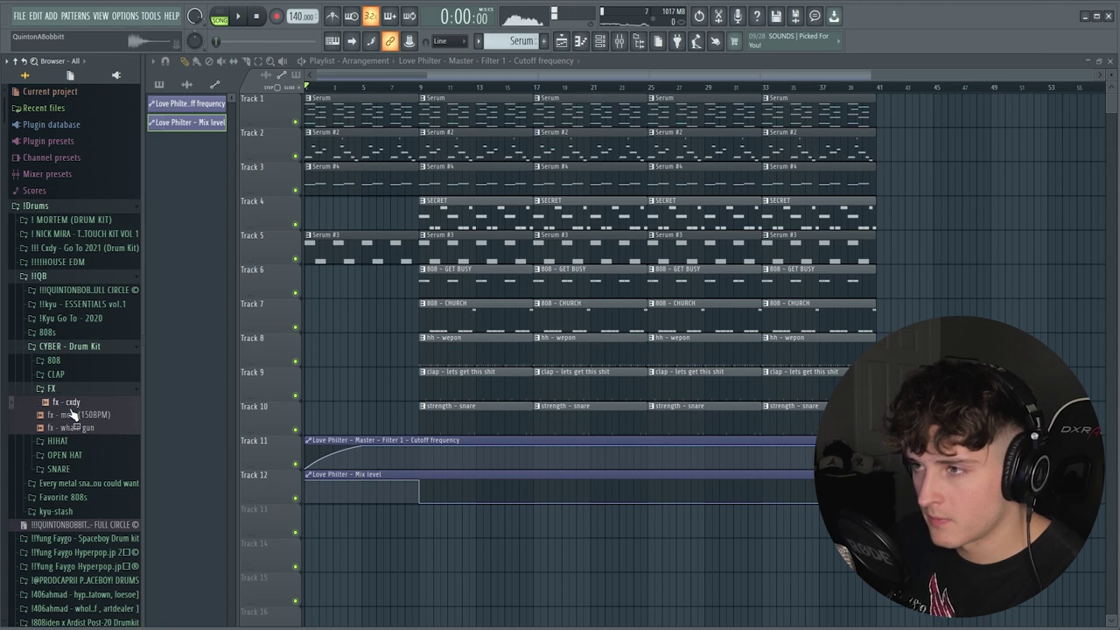
pyautogui.moveTo(379, 373); pyautogui.dragTo(407, 383)
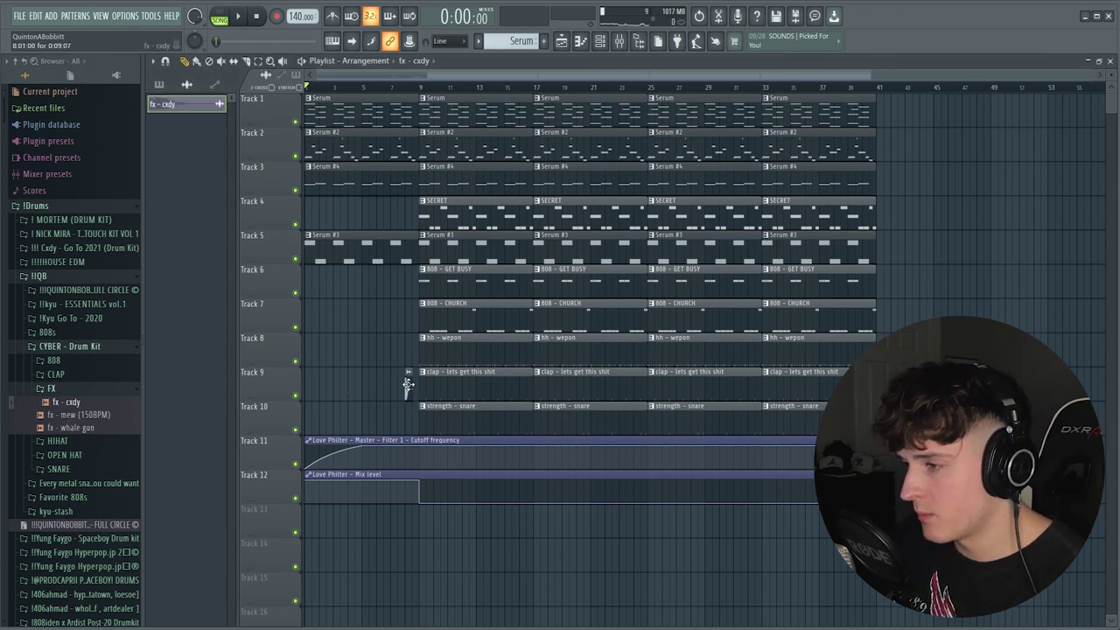
# Route the fx - cxdy sample to mixer track 7, lower its volume to about -1.8 dB, and play the arrangement
pyautogui.doubleClick(407, 383)
pyautogui.hotkey('ctrl', 'l')
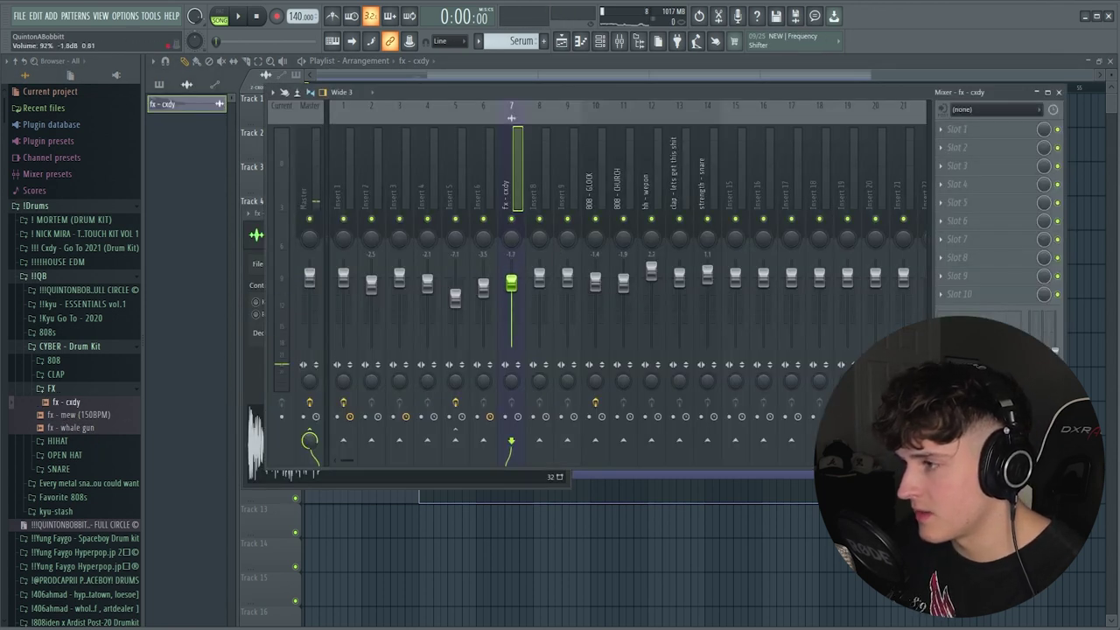
pyautogui.press('space')
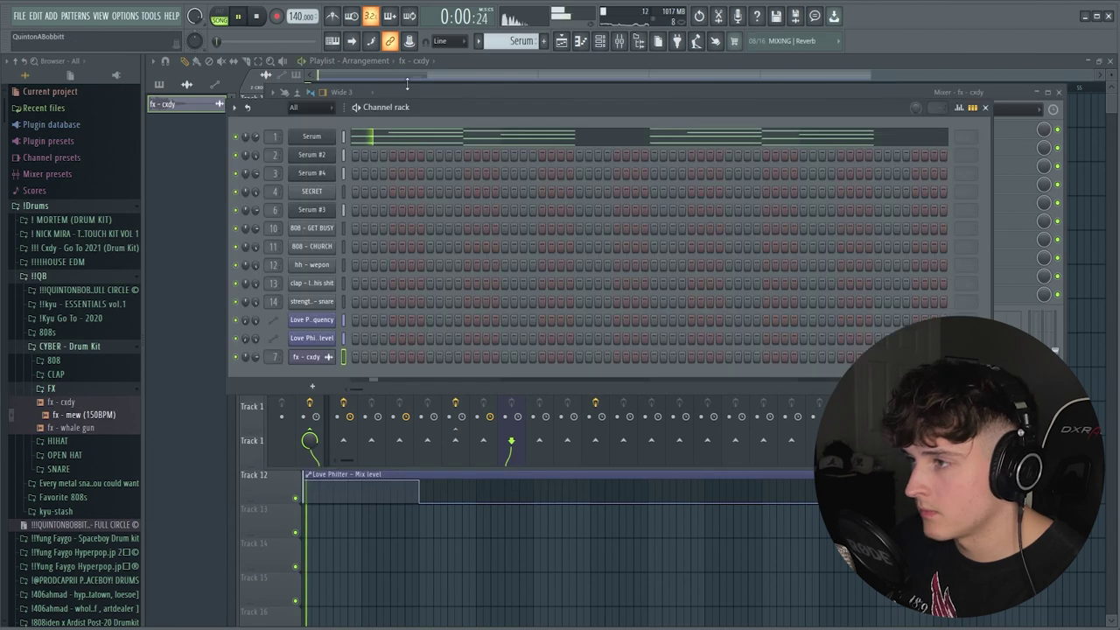
pyautogui.press('F6')
pyautogui.press('F9')
pyautogui.scroll(1, 413, 89)
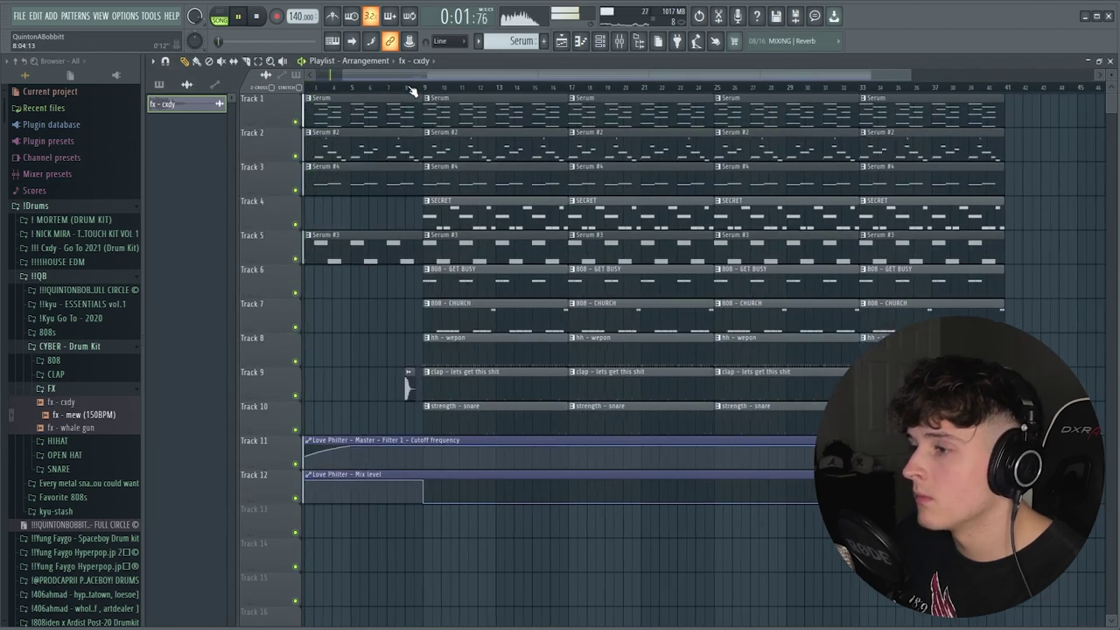
pyautogui.scroll(2, 365, 80)
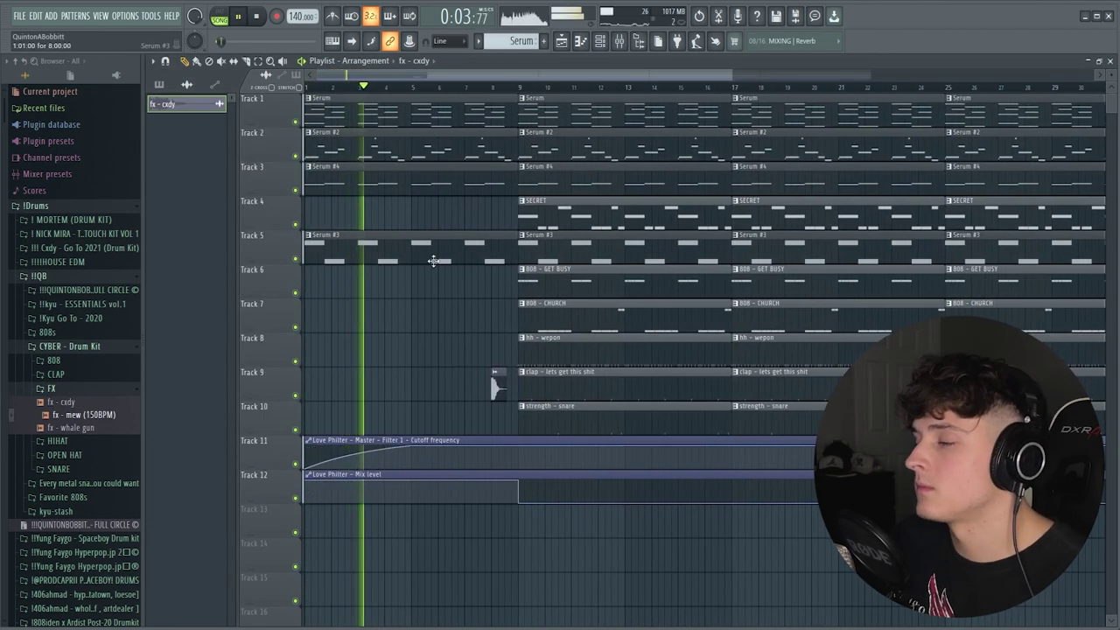
# Slice the Love Philter mix level automation clip just after bar 9 and delete the remainder
pyautogui.scroll(2, 480, 92)
pyautogui.scroll(-4, 480, 92)
pyautogui.moveTo(478, 492); pyautogui.dragTo(460, 505)
pyautogui.press('p')
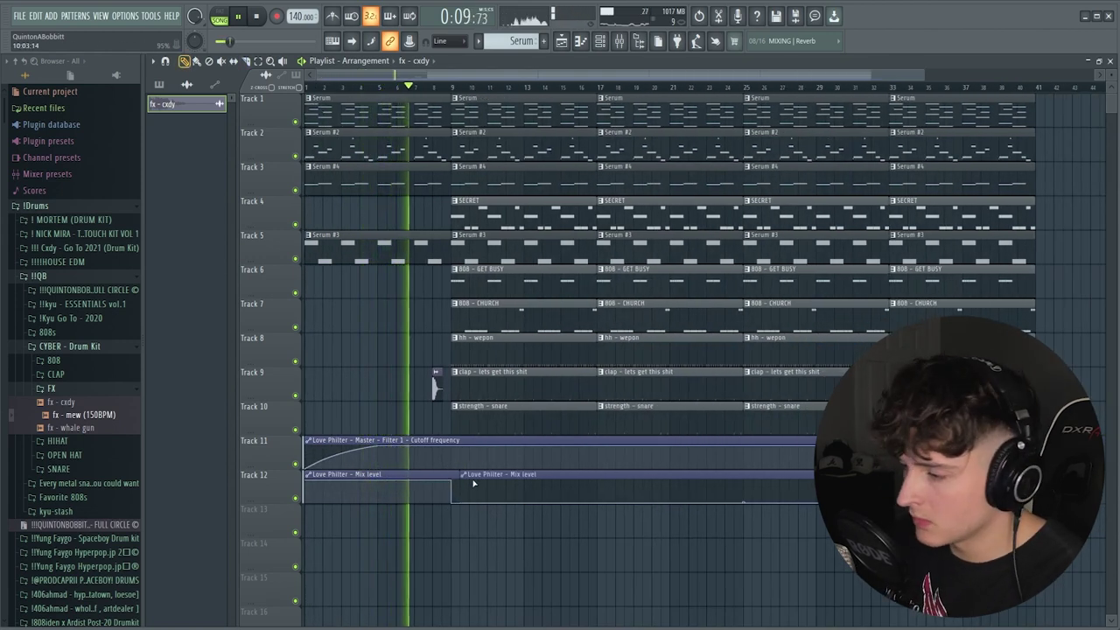
pyautogui.rightClick(472, 483)
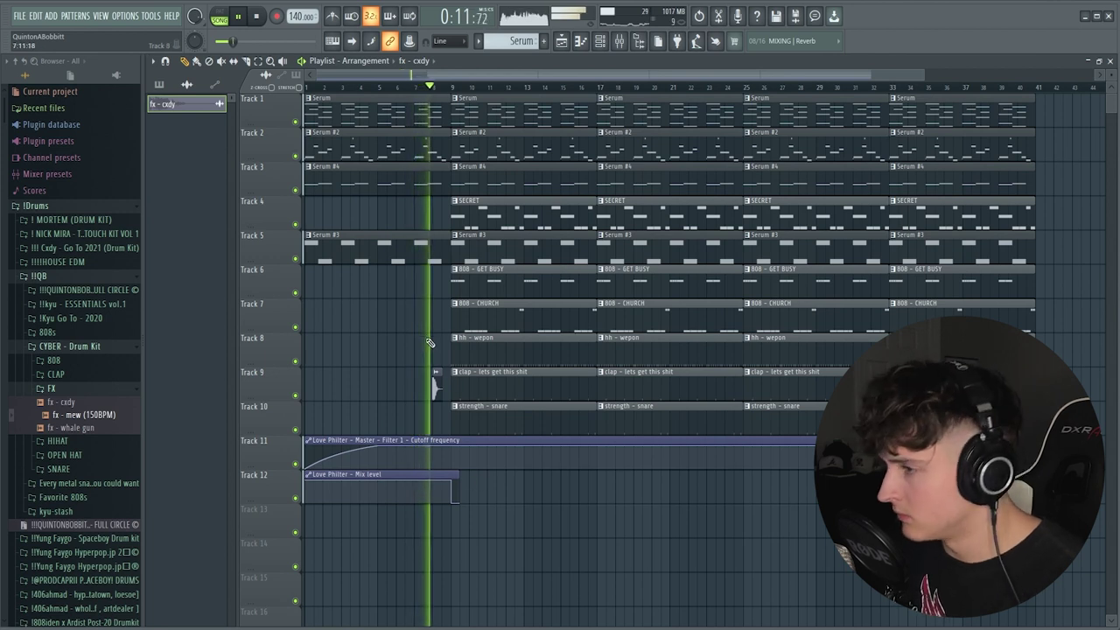
# Remove the Serum #3 and SECRET clips starting at bar 9 and place the SECRET pattern on Track 5 at bar 33
pyautogui.rightClick(514, 243)
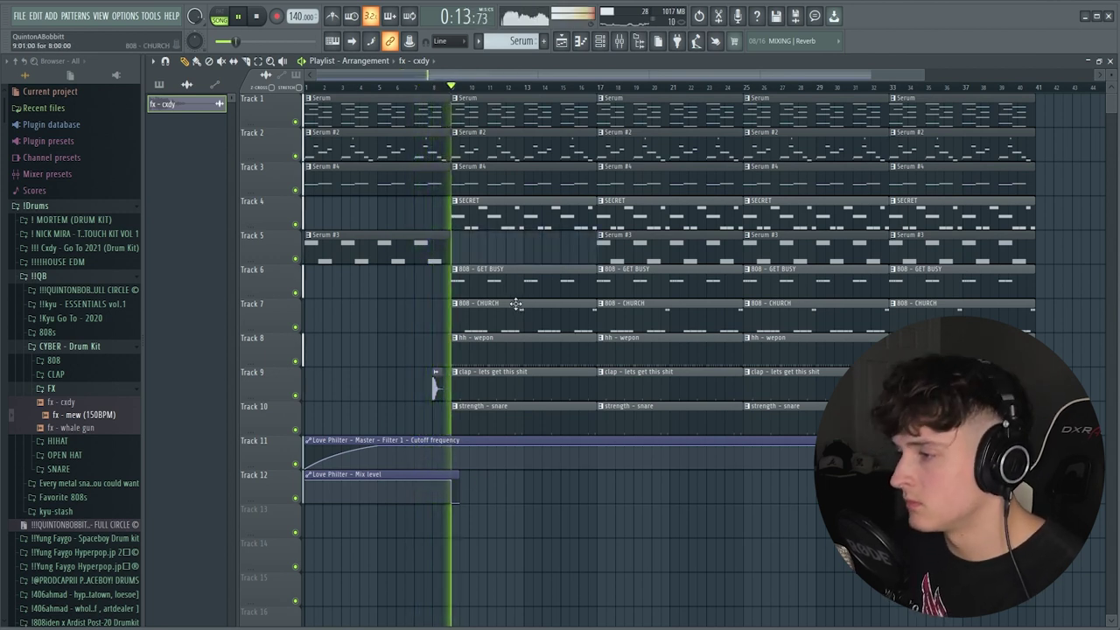
pyautogui.rightClick(497, 223)
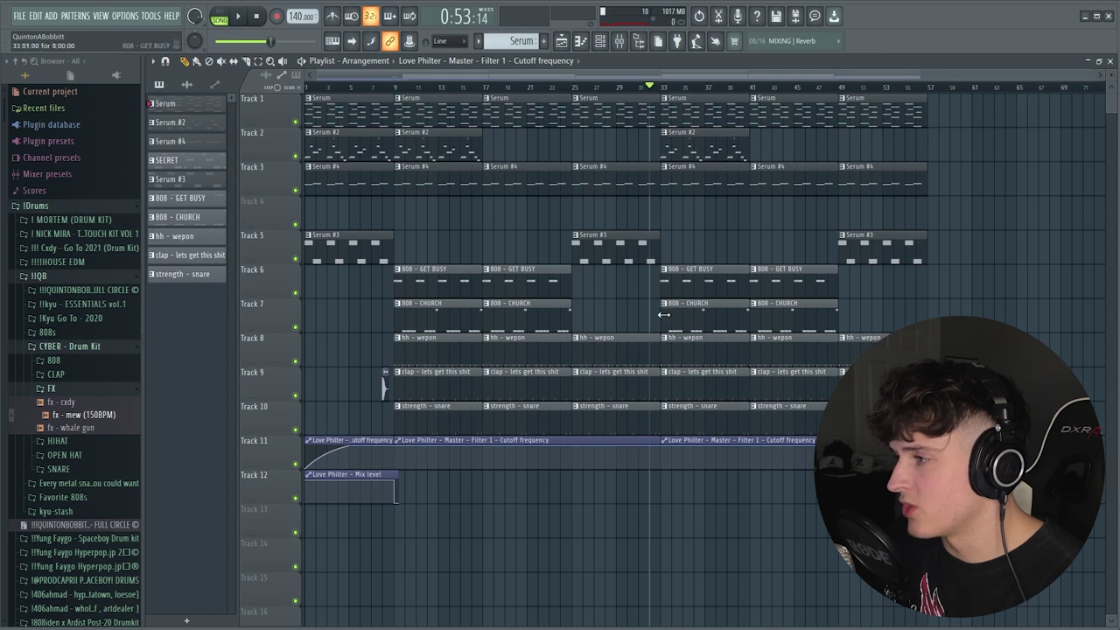
pyautogui.moveTo(166, 160); pyautogui.dragTo(662, 242)
# Play back the rendered "attack - 140BPM" audio clip, following it from the intro through the drops and breakdown
pyautogui.press('space')
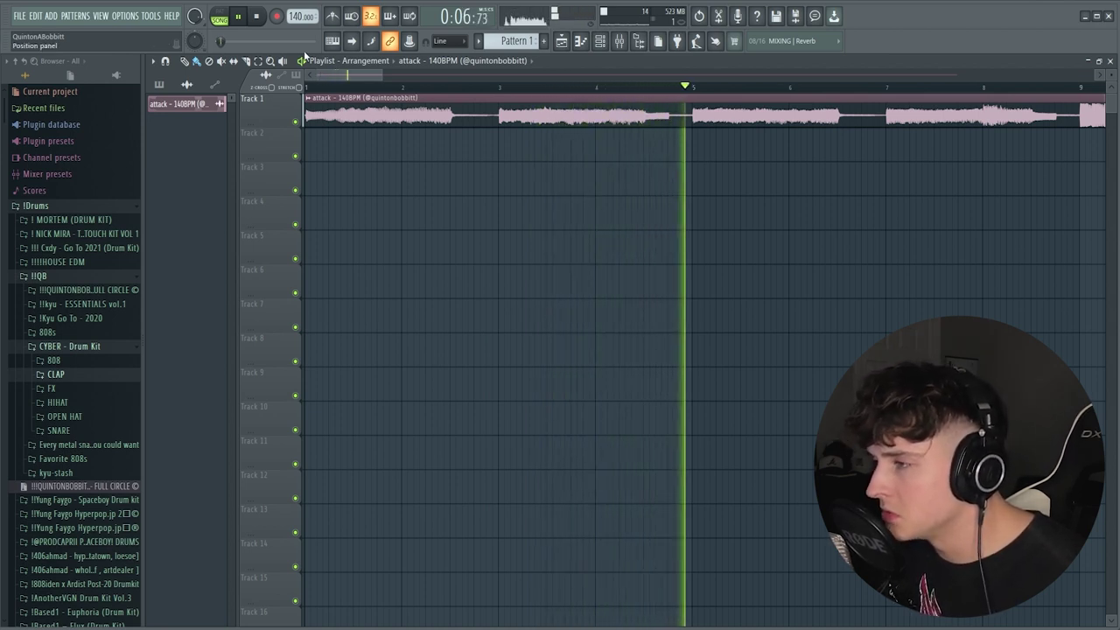
pyautogui.moveTo(327, 73); pyautogui.dragTo(420, 77)
pyautogui.scroll(-2, 413, 95)
pyautogui.scroll(-2, 413, 94)
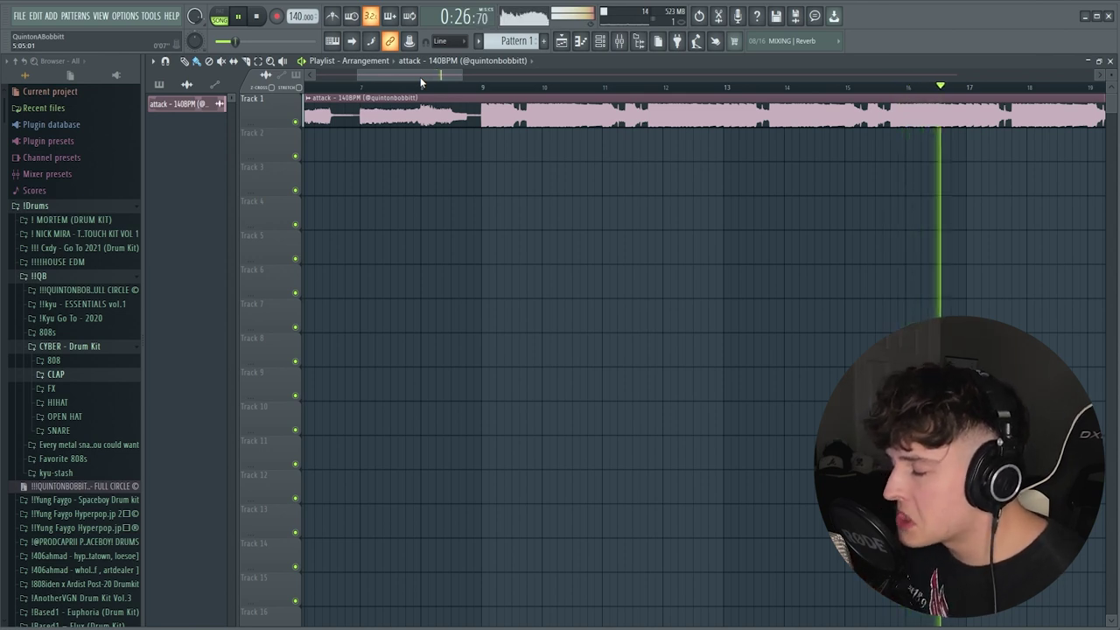
pyautogui.moveTo(420, 77); pyautogui.dragTo(461, 75)
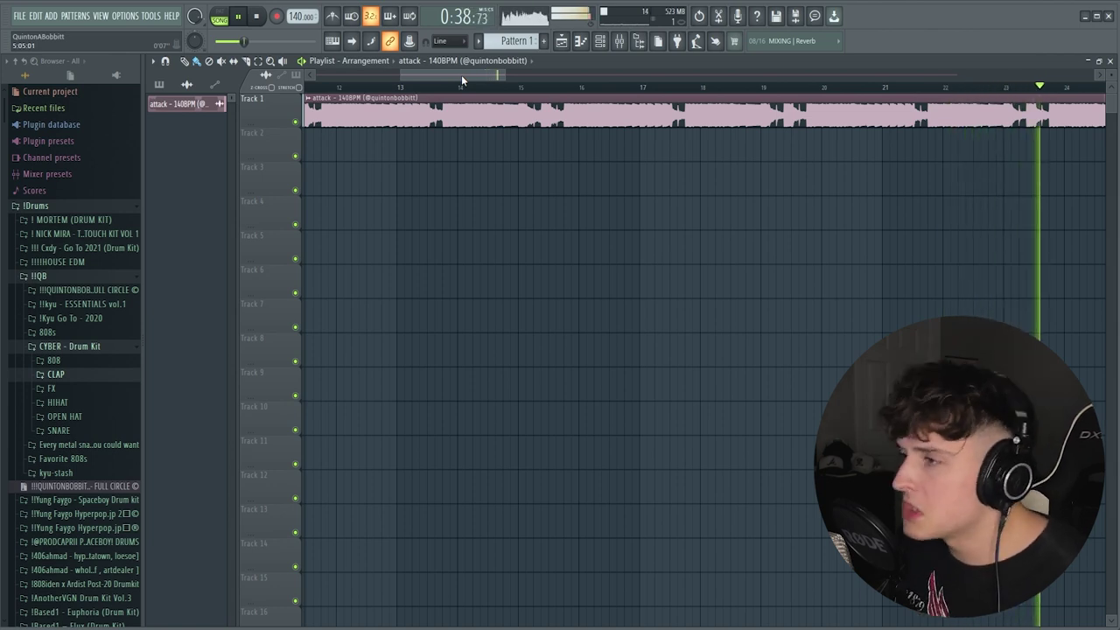
pyautogui.moveTo(461, 74); pyautogui.dragTo(533, 81)
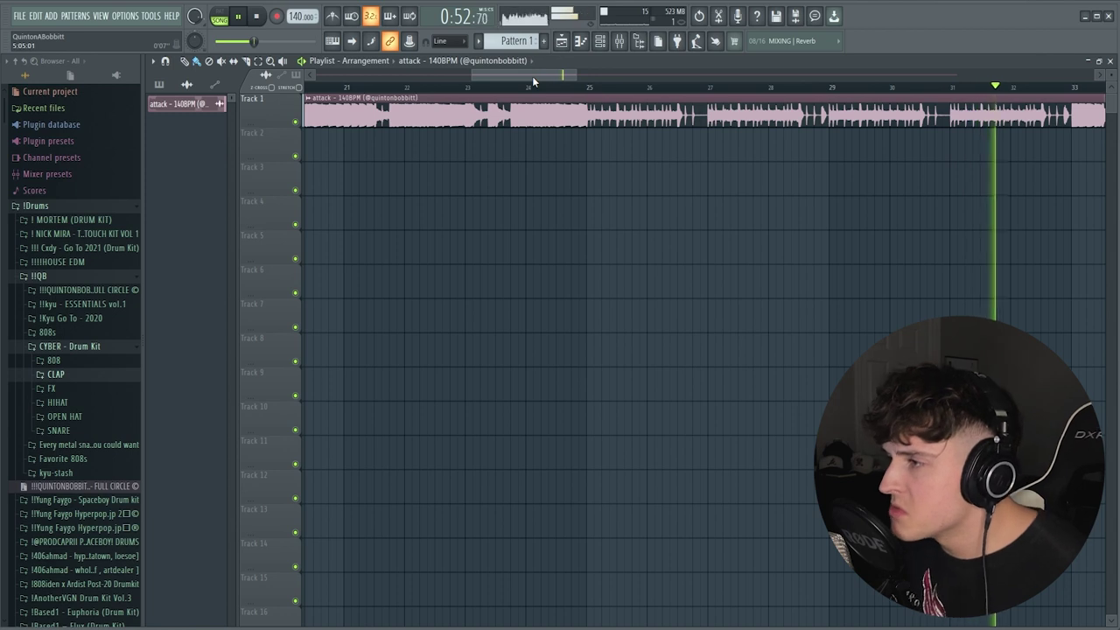
pyautogui.moveTo(532, 76); pyautogui.dragTo(570, 79)
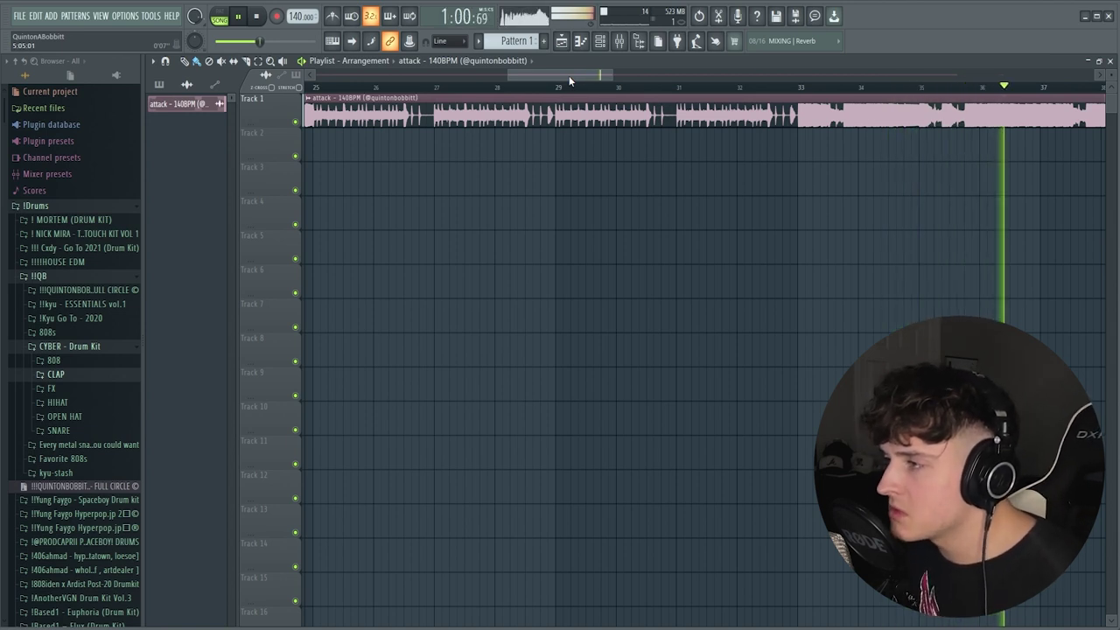
pyautogui.moveTo(569, 80); pyautogui.dragTo(615, 80)
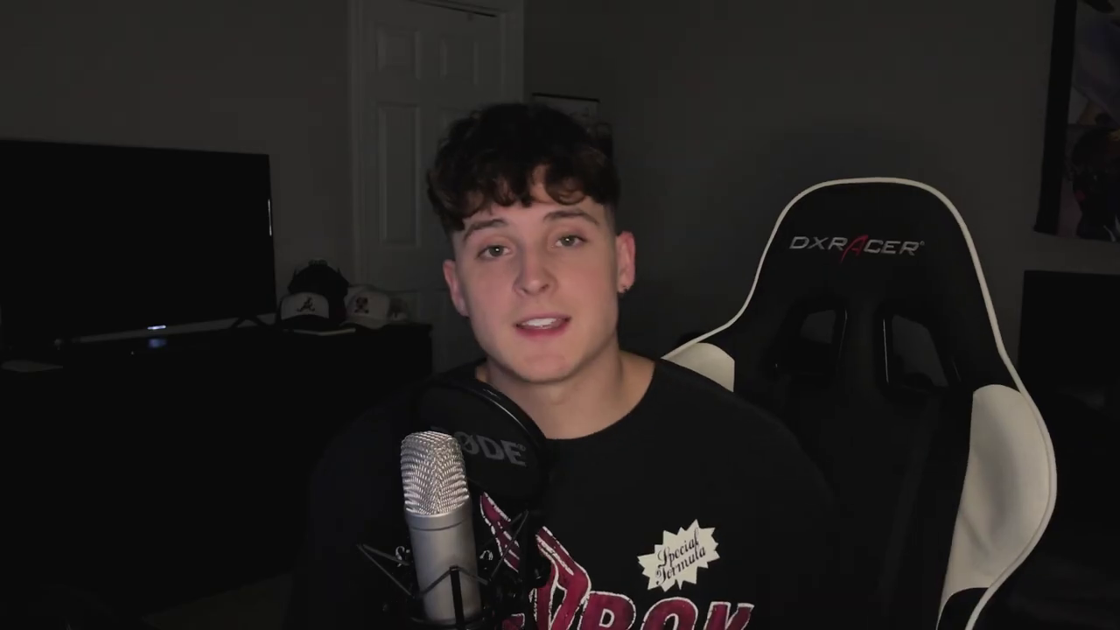